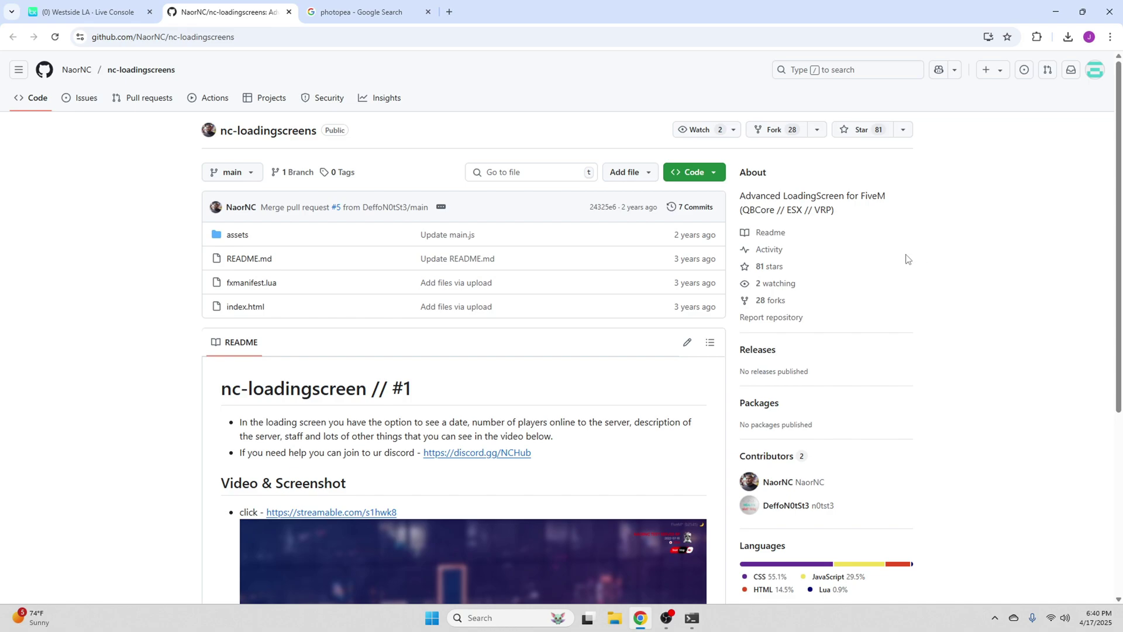
Download the nc-loadingscreens repository as nc-loadingscreens-main.zip and open it in WinRAR.
scroll(548, 343, down, 5)
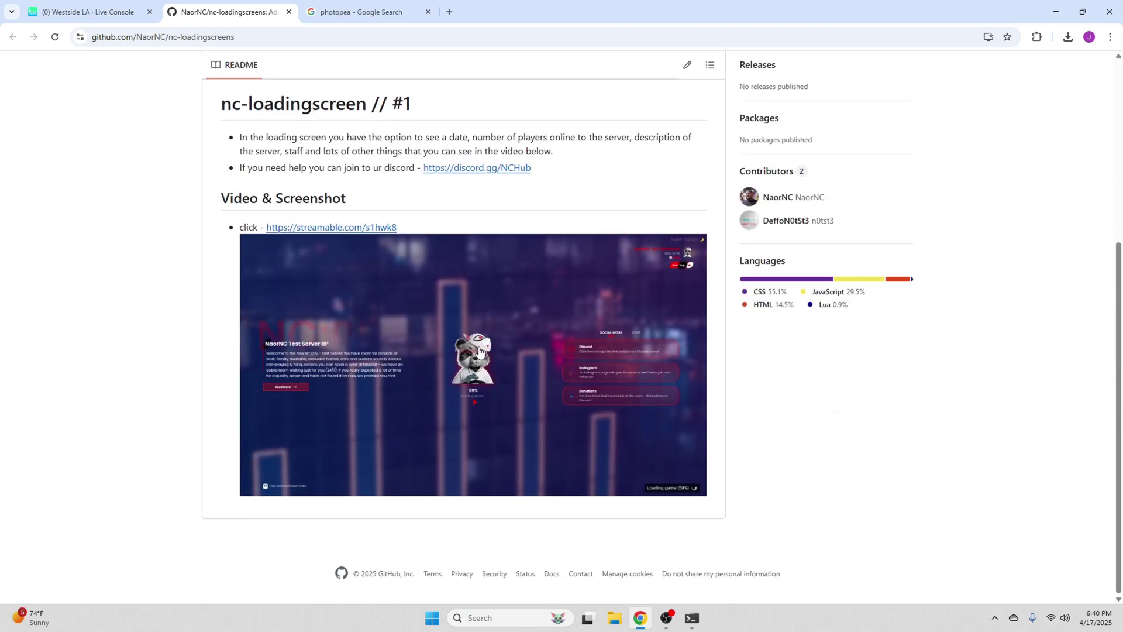
scroll(457, 272, up, 4)
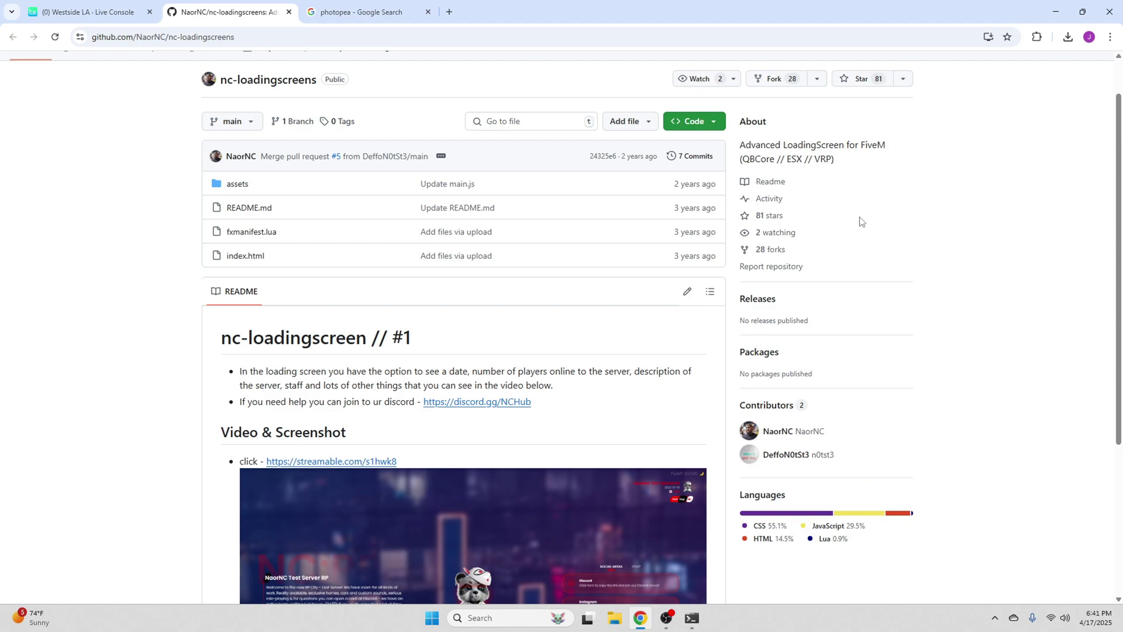
click(696, 124)
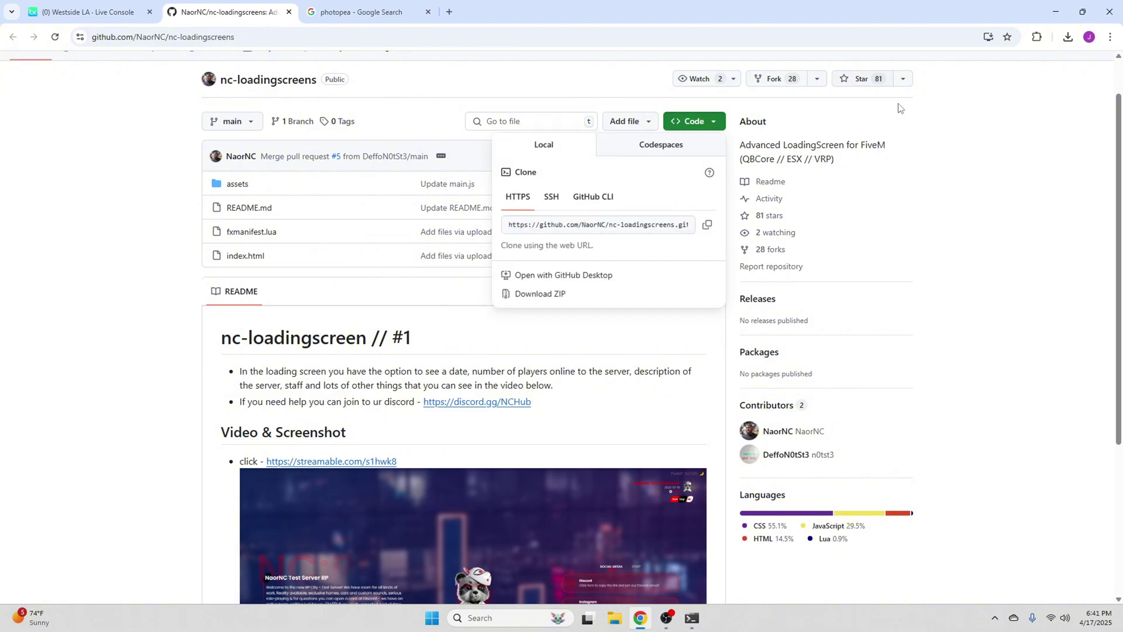
click(542, 295)
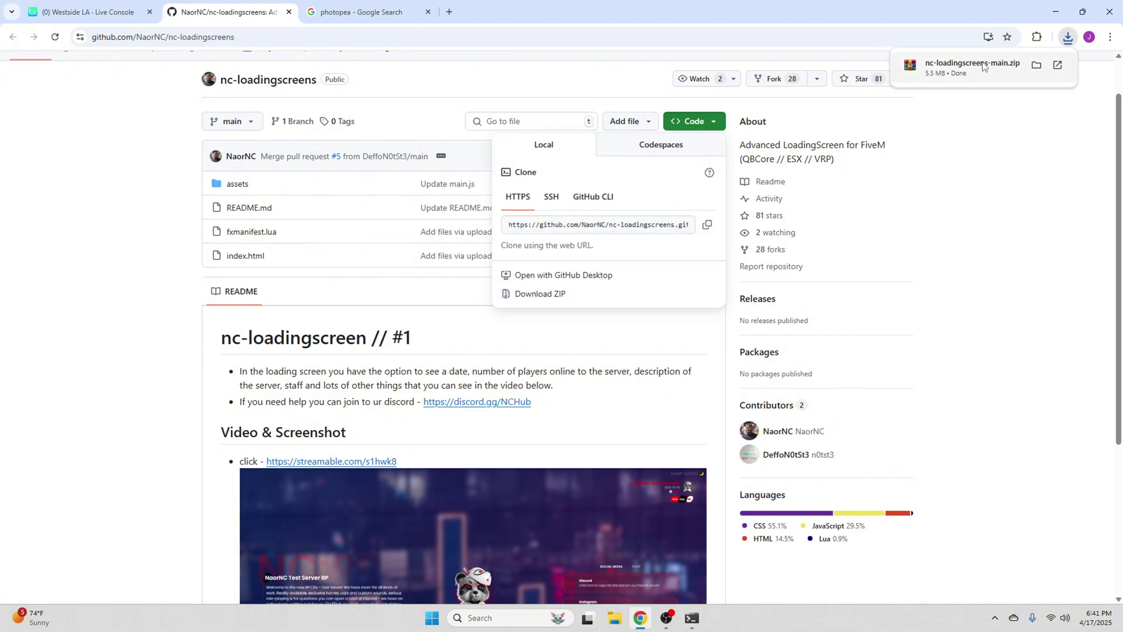
click(983, 66)
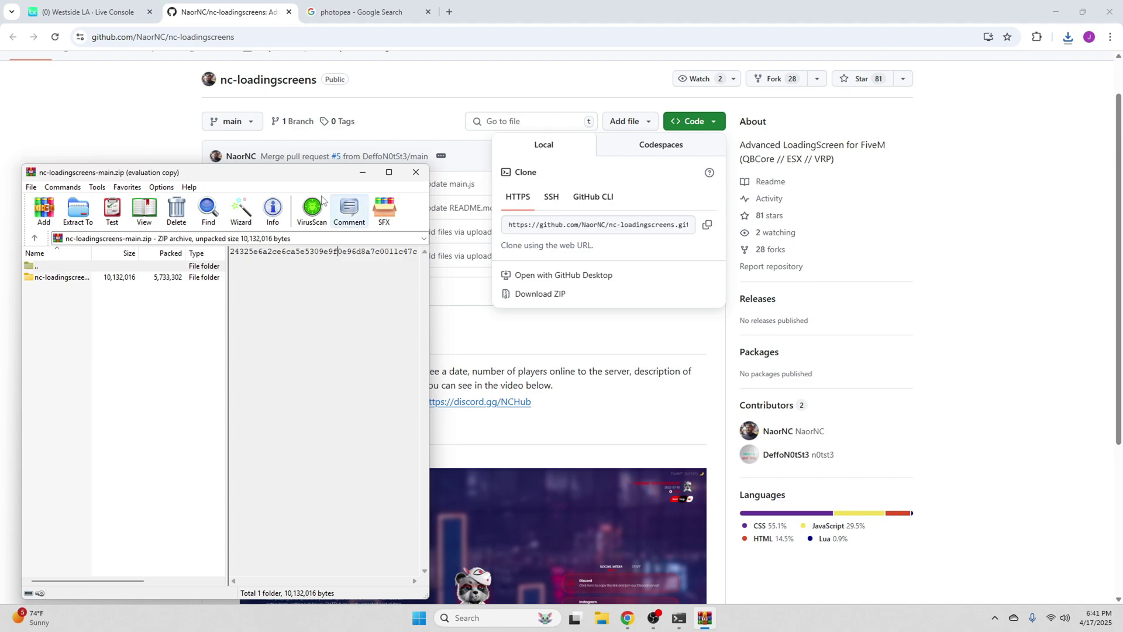
Extract the nc-loadingscreens-main folder from WinRAR into FiveM Server > resources > [core].
drag(297, 178, 763, 100)
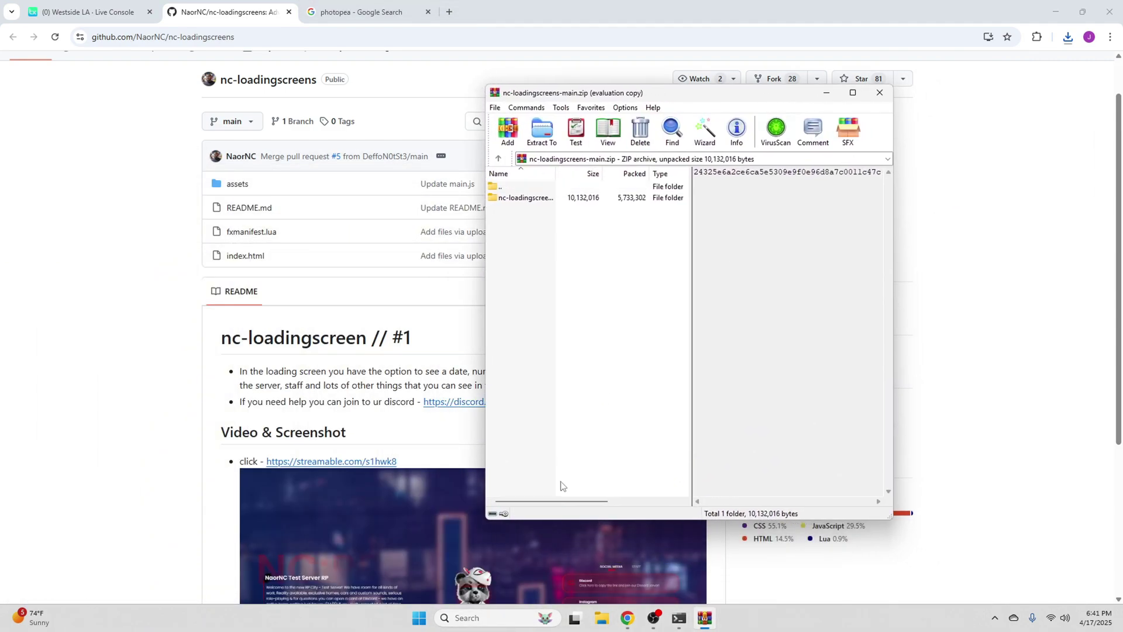
click(595, 622)
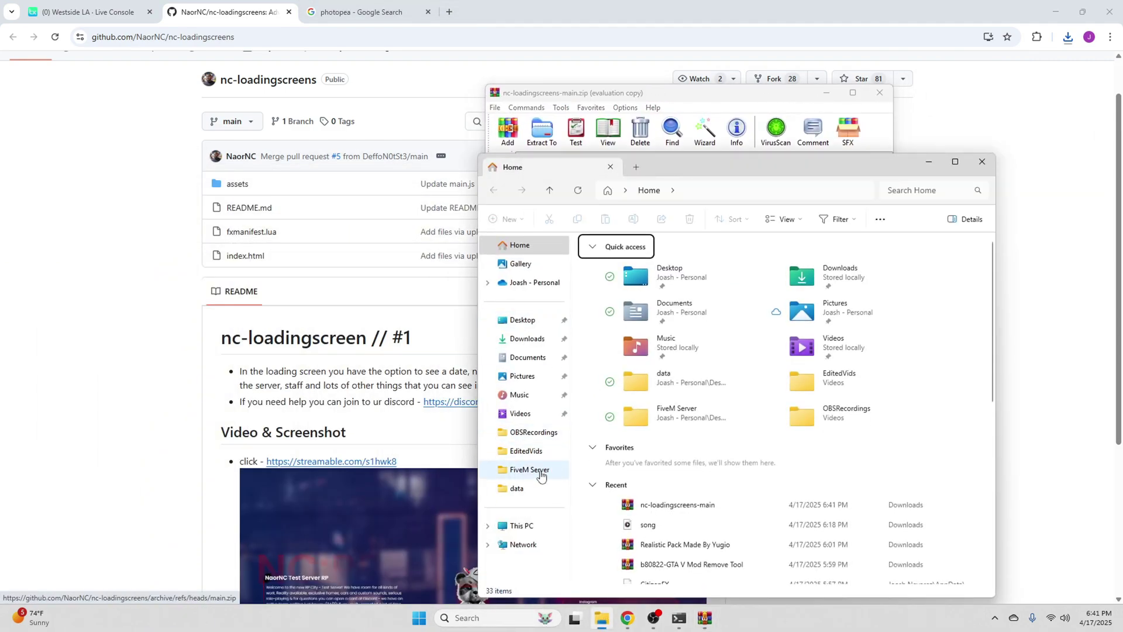
click(535, 469)
drag(723, 176, 320, 119)
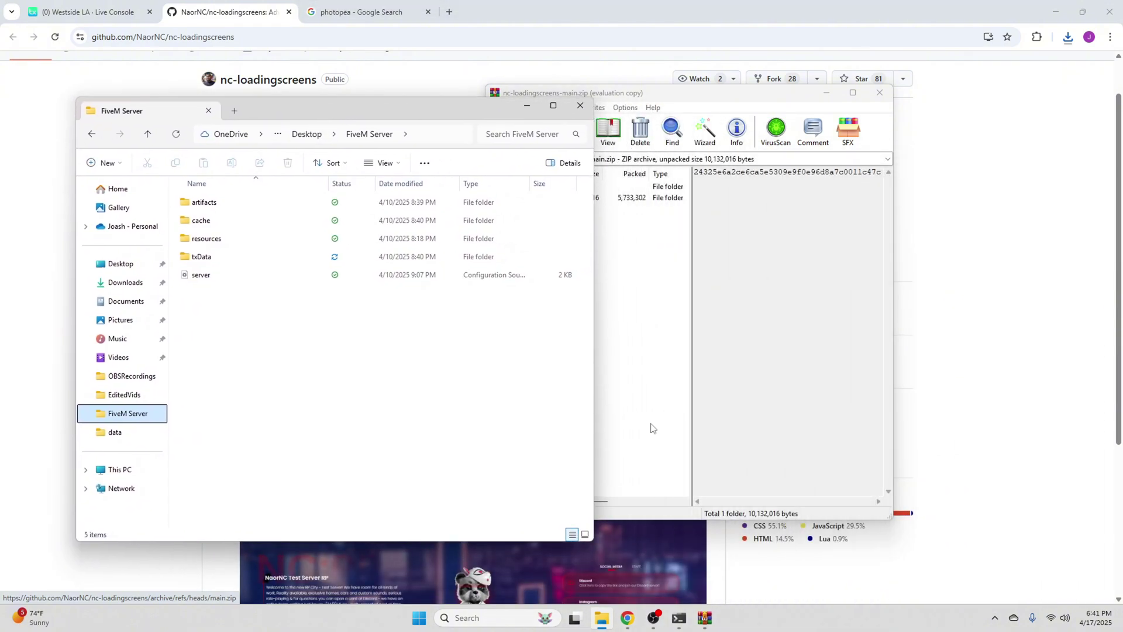
click(653, 429)
double_click(251, 239)
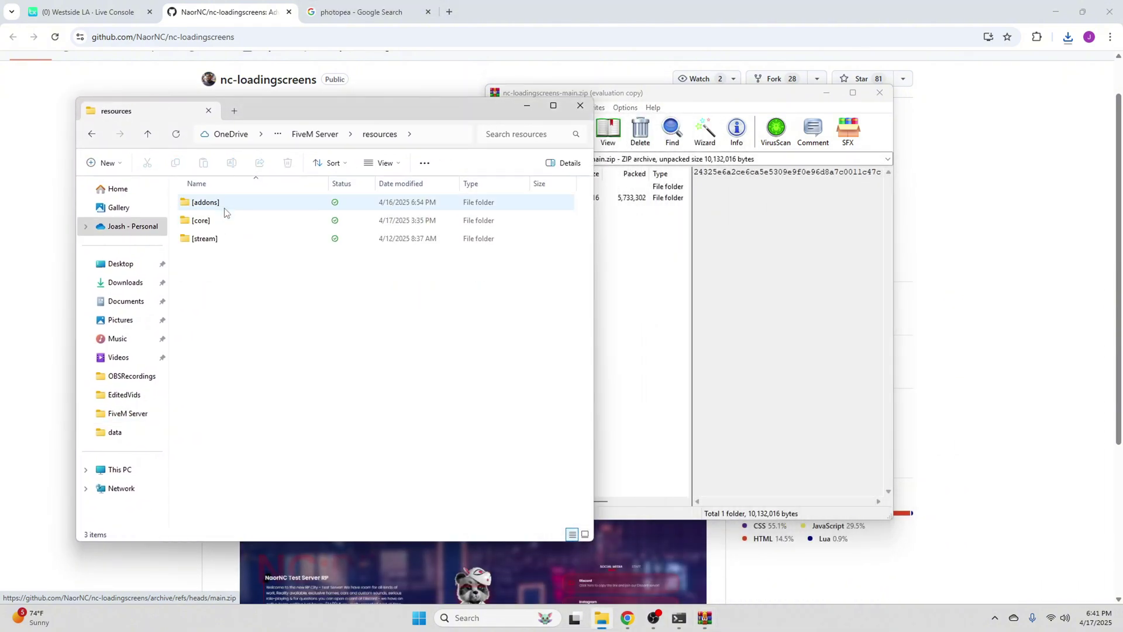
double_click(221, 219)
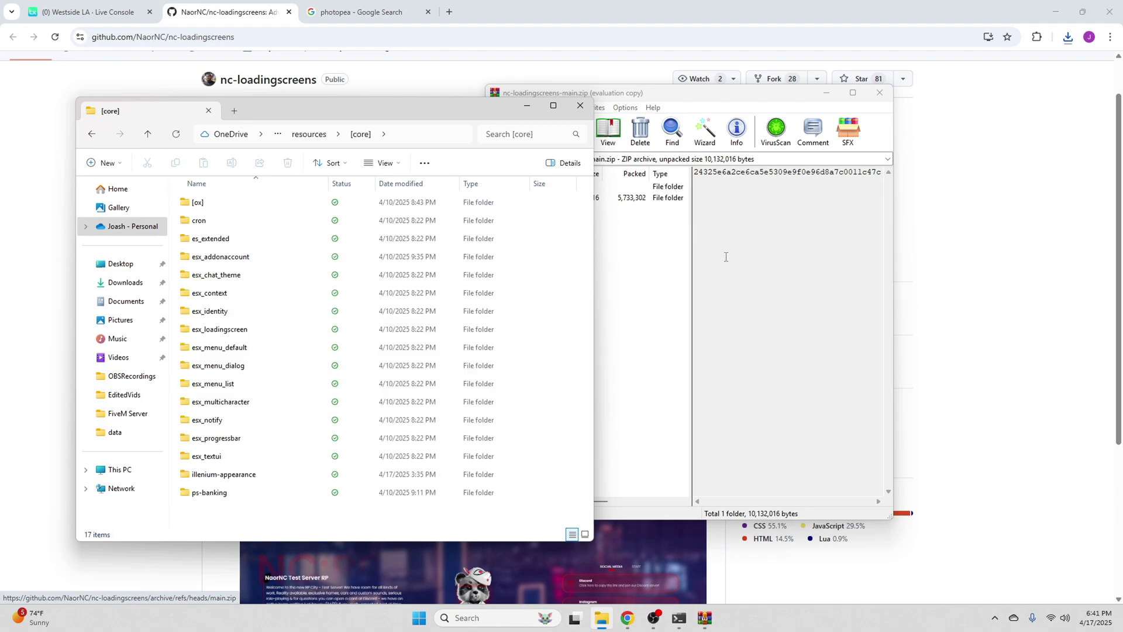
drag(737, 93, 912, 103)
drag(702, 208, 715, 214)
drag(582, 345, 579, 344)
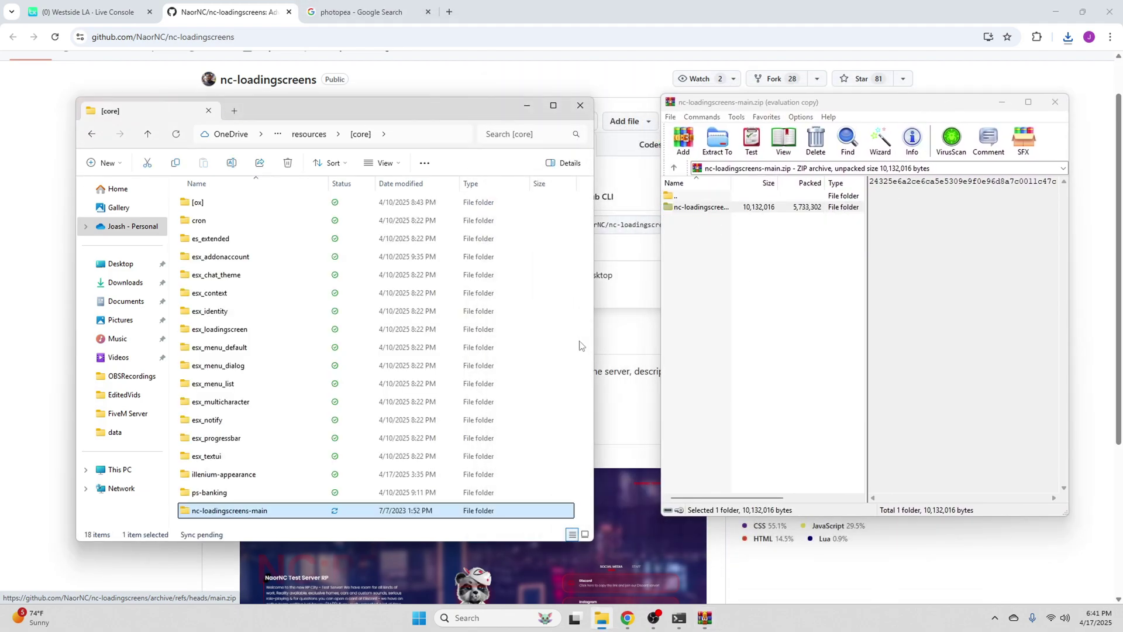
Rename the extracted nc-loadingscreens-main folder to nc-loadingscreens.
key(F2)
click(264, 510)
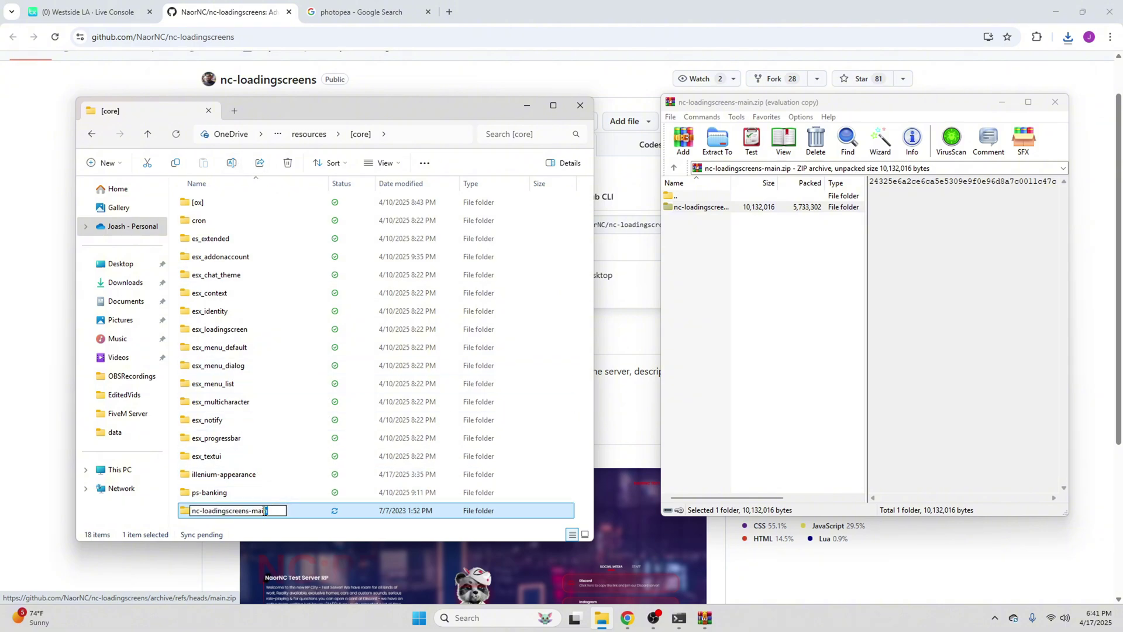
key(BackSpace)
key(Return)
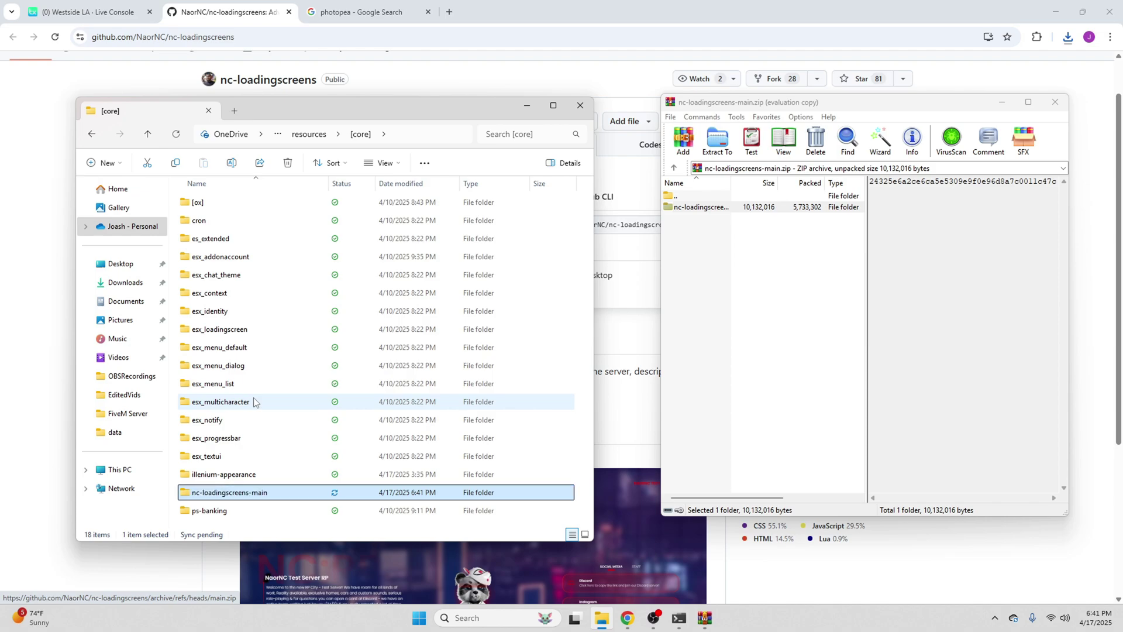
click(270, 493)
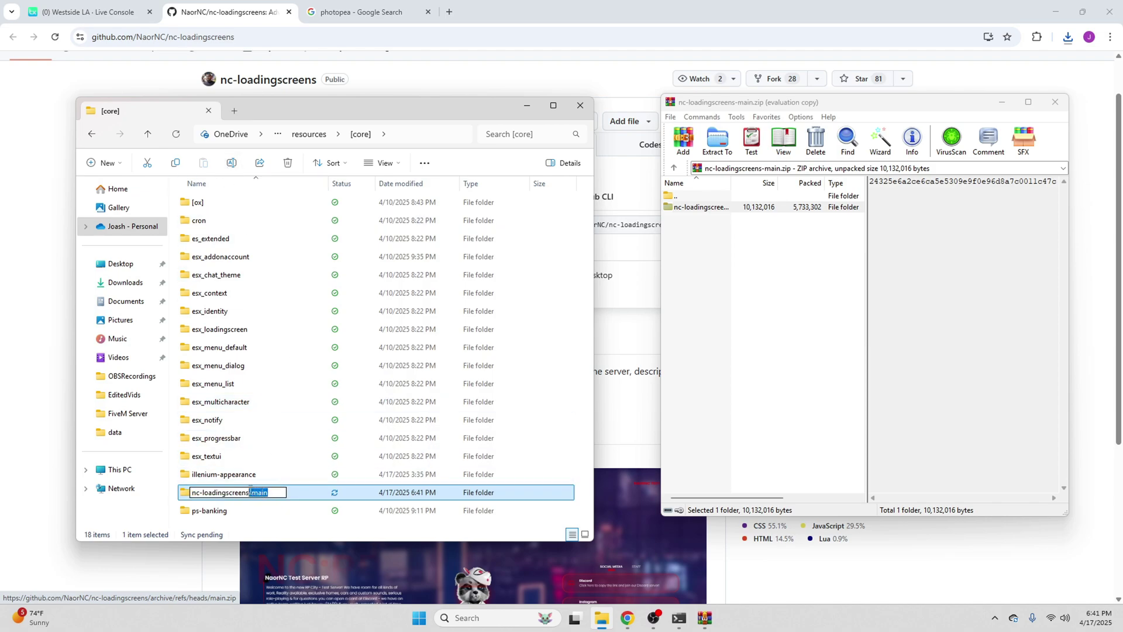
key(BackSpace)
key(Return)
Close WinRAR and browse into nc-loadingscreens > assets > media in Explorer.
click(800, 285)
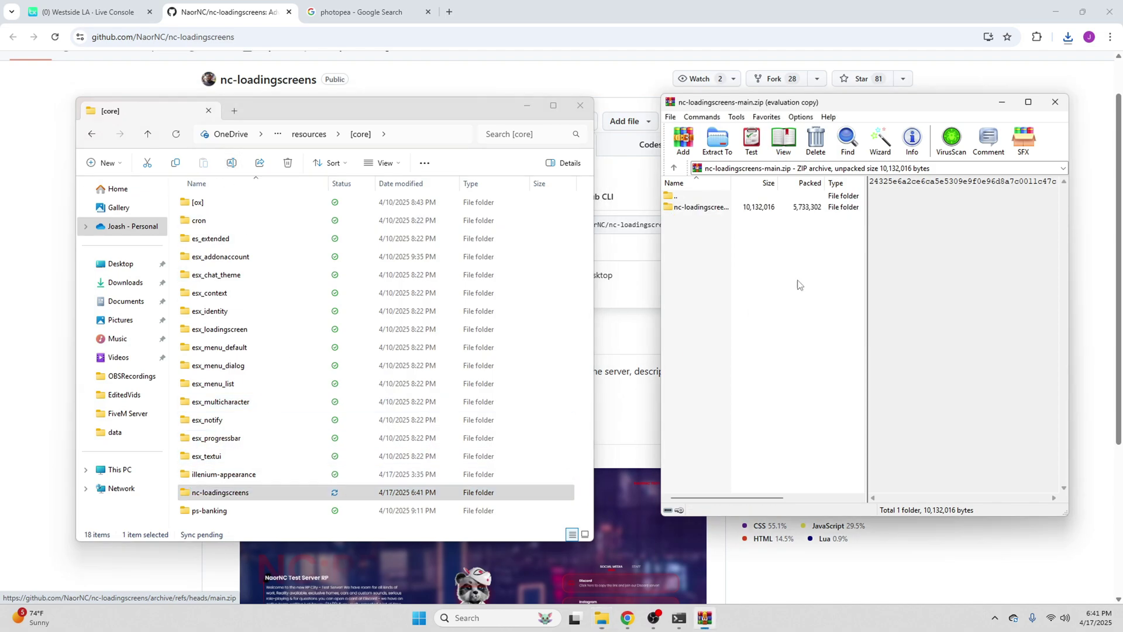
click(1055, 102)
drag(350, 107, 689, 40)
double_click(579, 425)
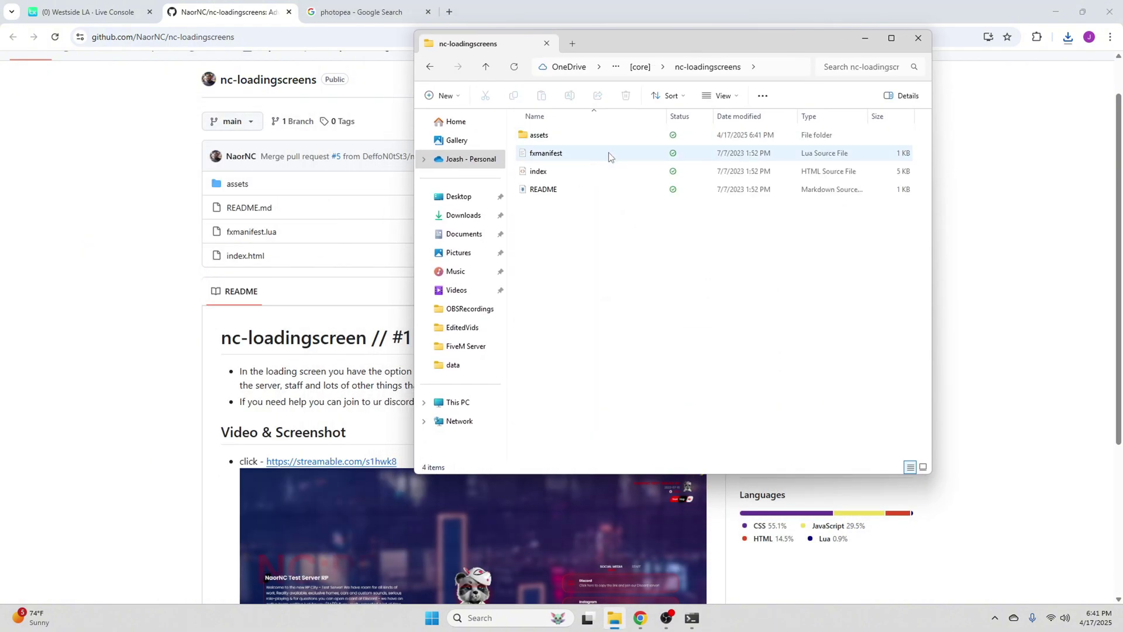
click(545, 137)
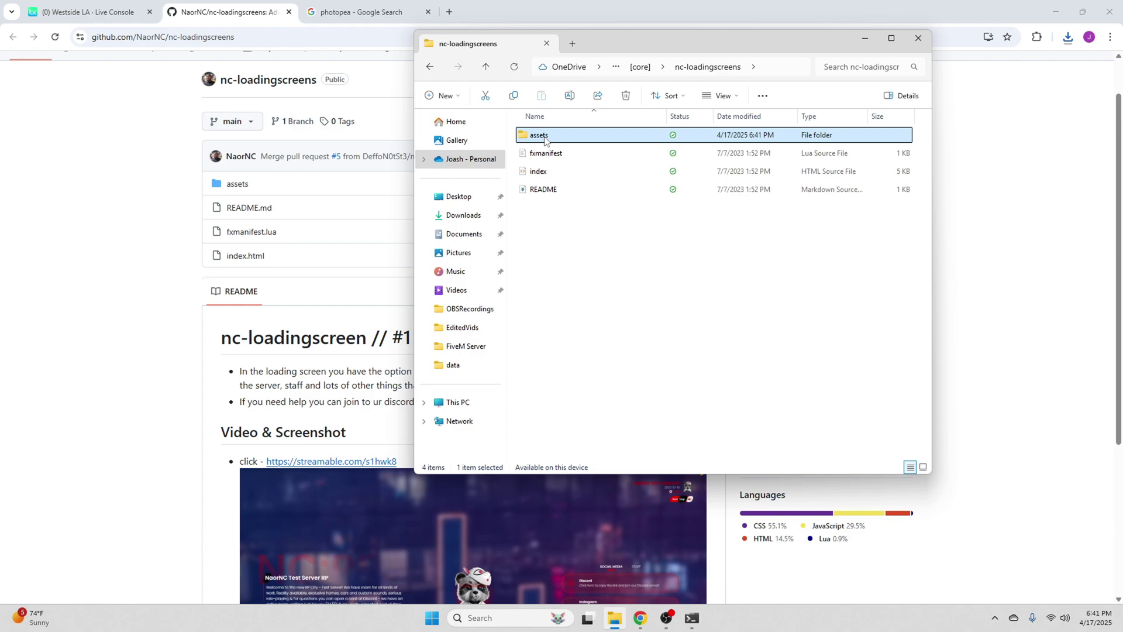
double_click(545, 137)
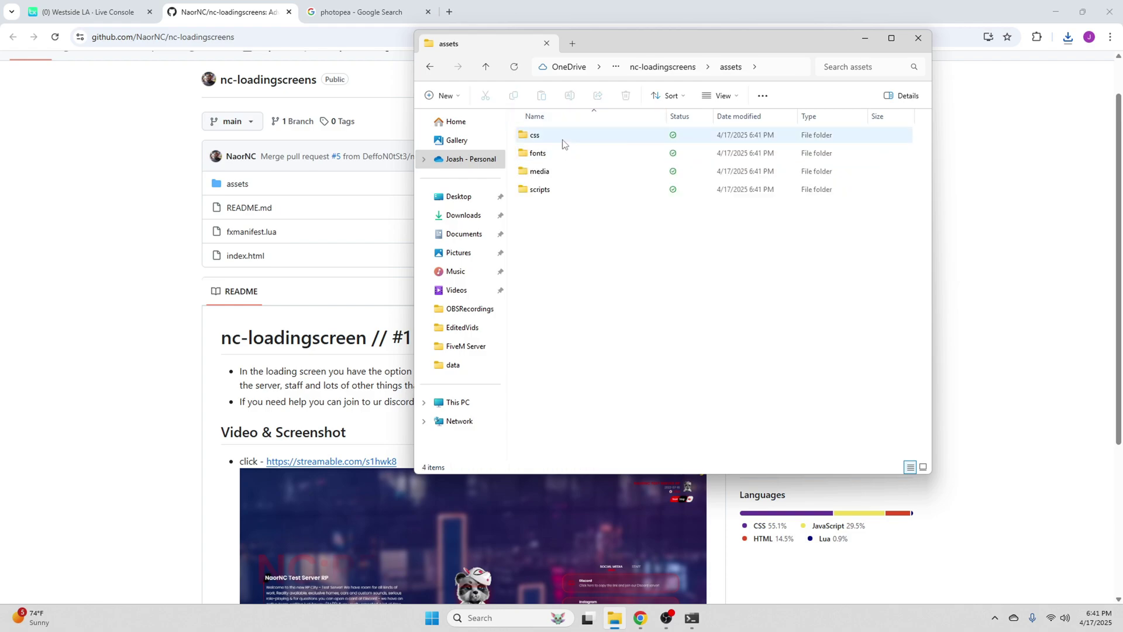
double_click(550, 171)
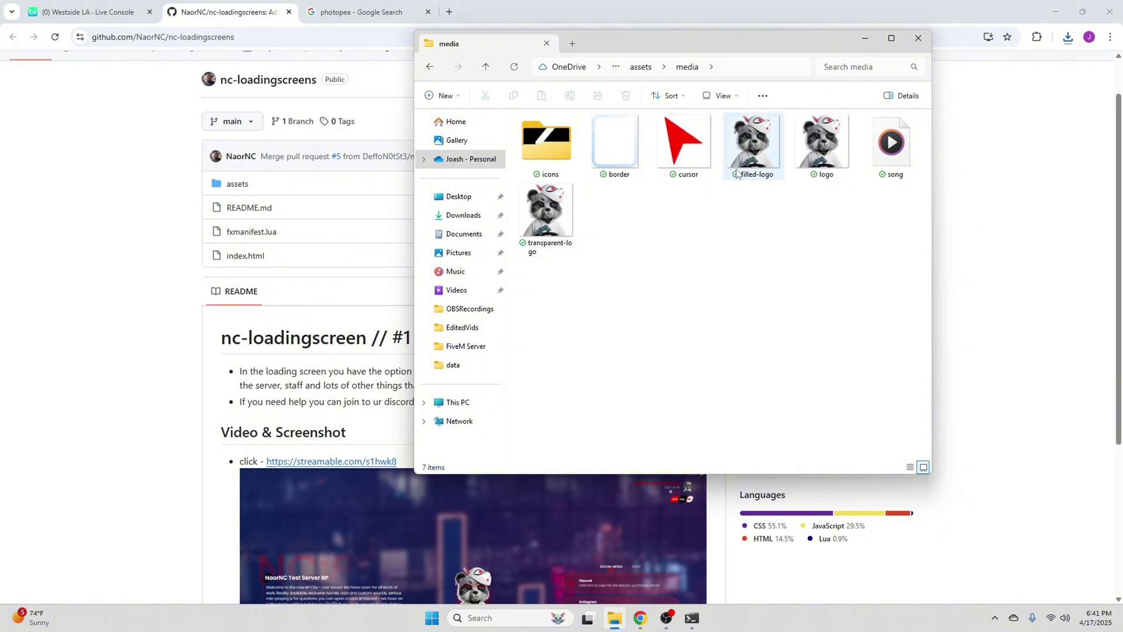
click(368, 16)
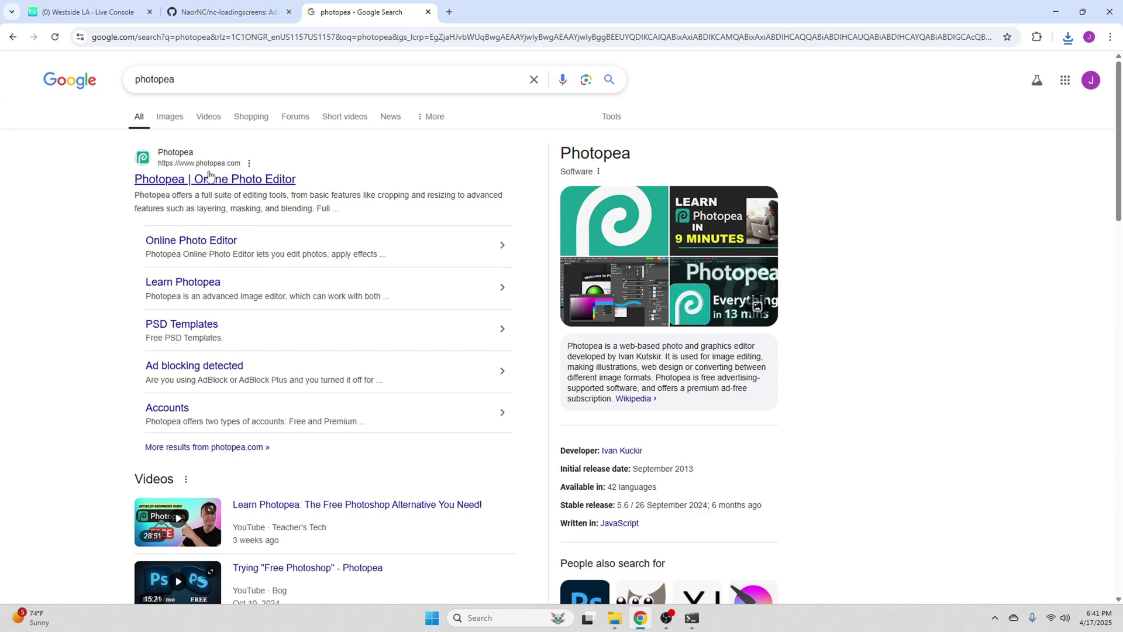
Launch the Photopea editor and load logo.png from the media folder into it.
click(206, 179)
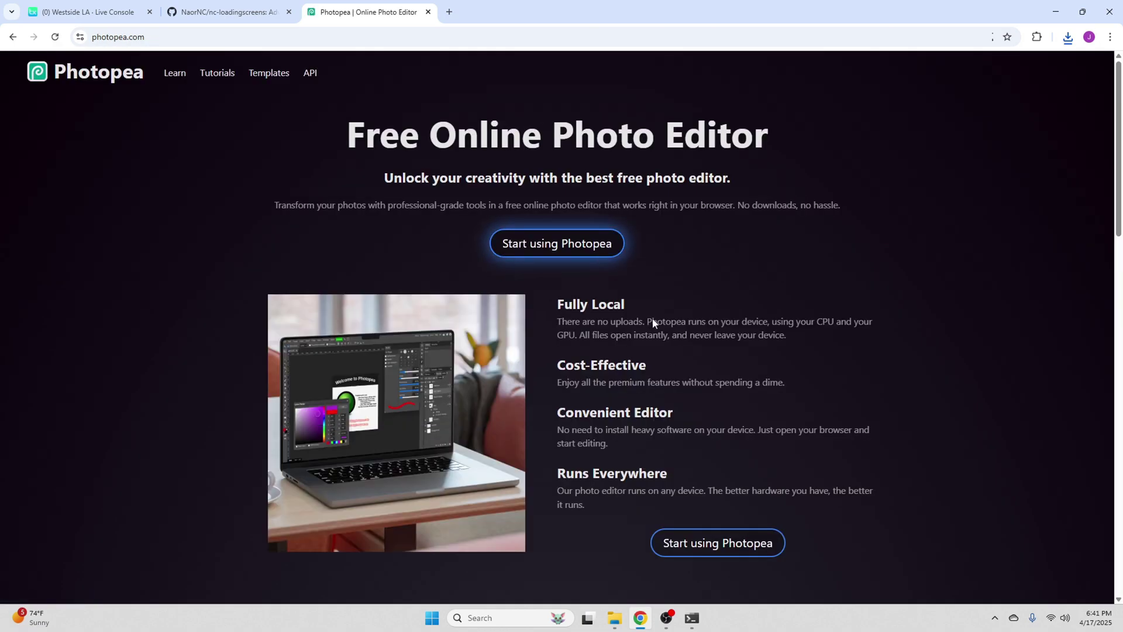
click(592, 255)
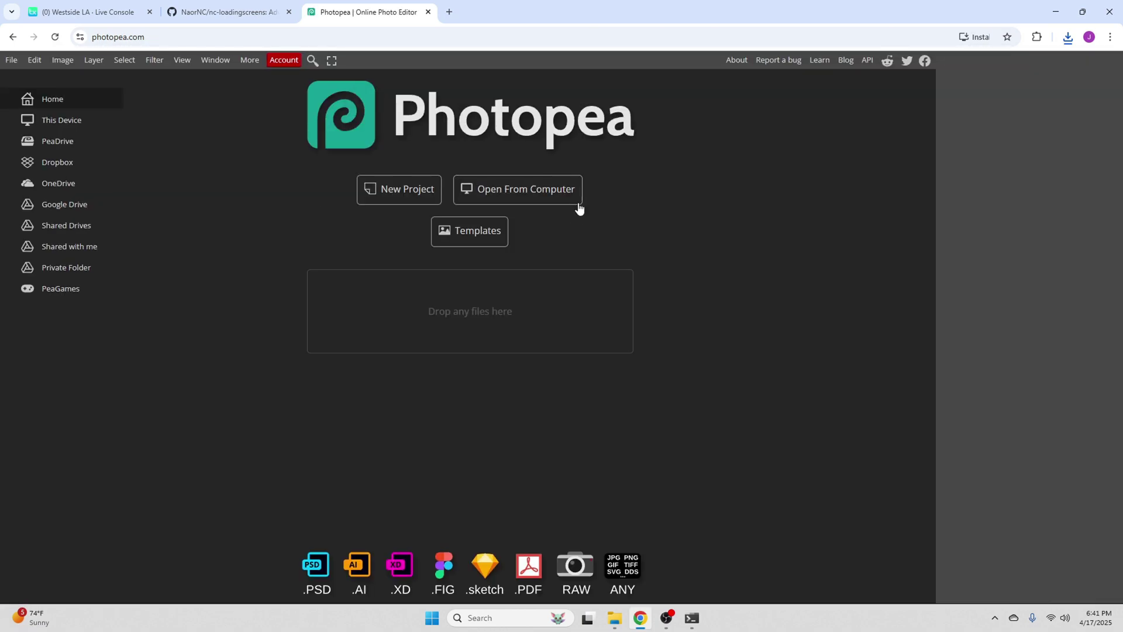
click(614, 618)
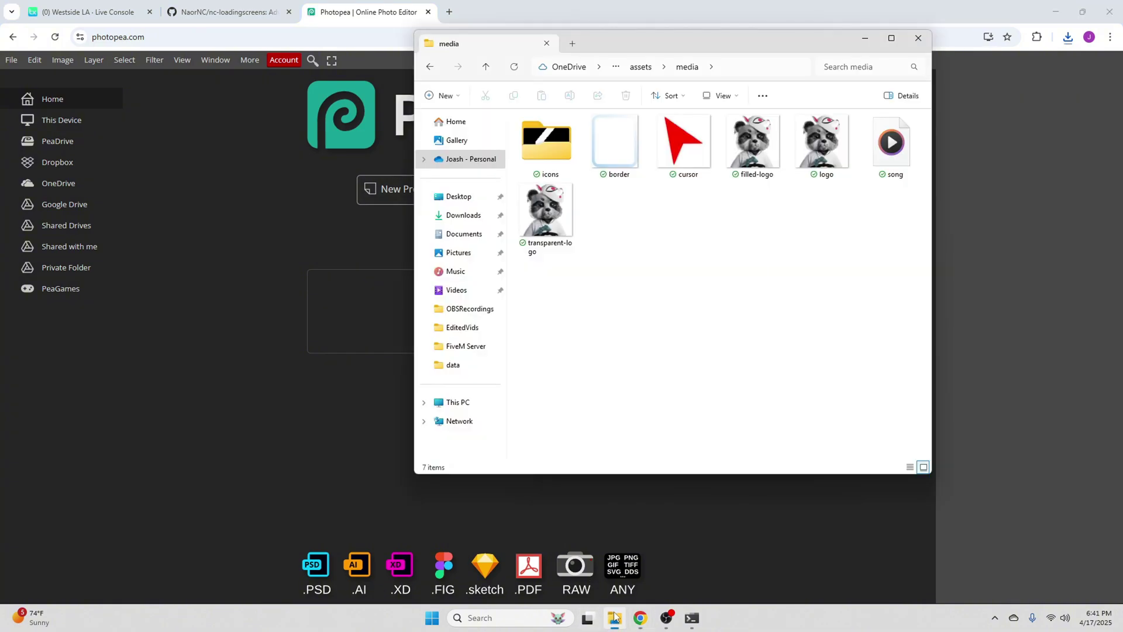
drag(795, 62, 909, 126)
drag(925, 199, 394, 313)
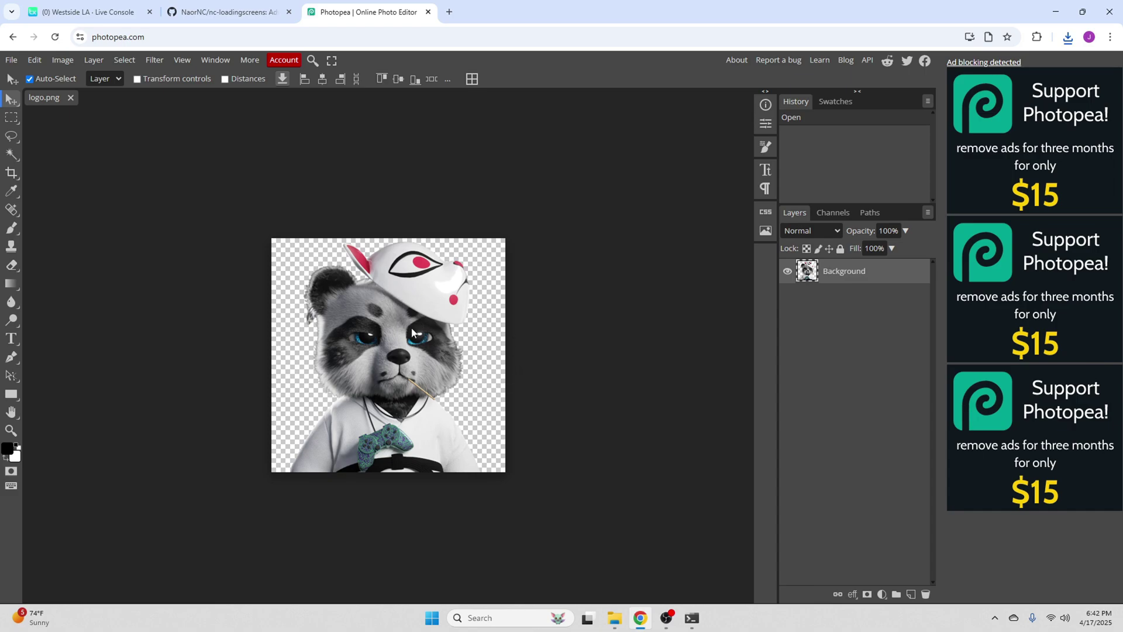
Place and resize the white T logo, then delete the original raccoon Background layer.
click(65, 60)
mouse_move(95, 65)
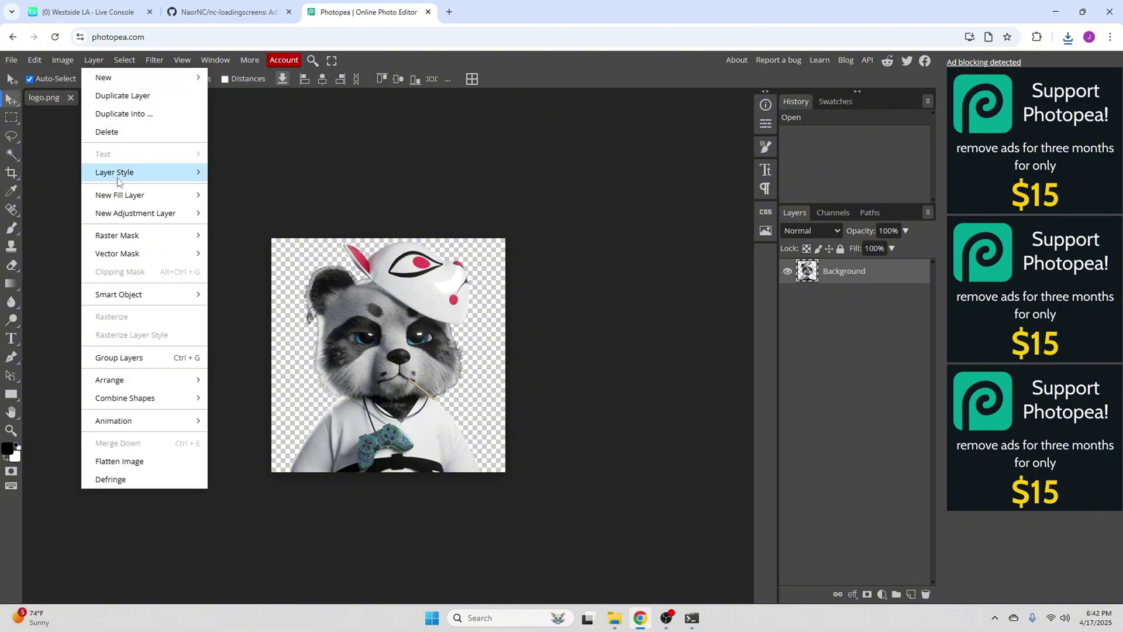
click(603, 232)
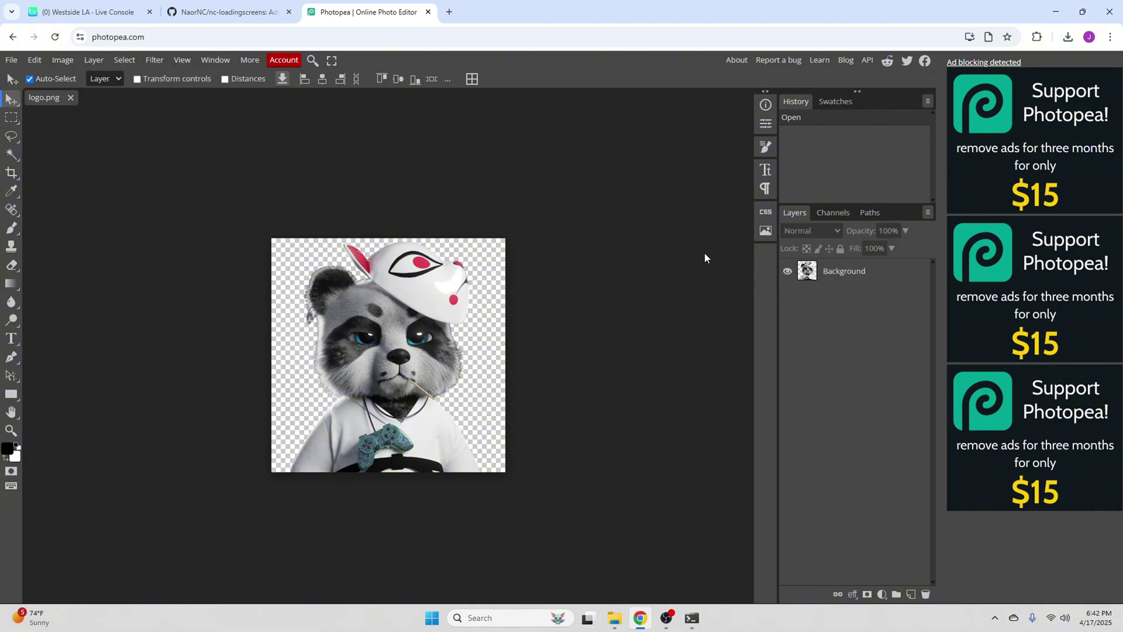
click(61, 61)
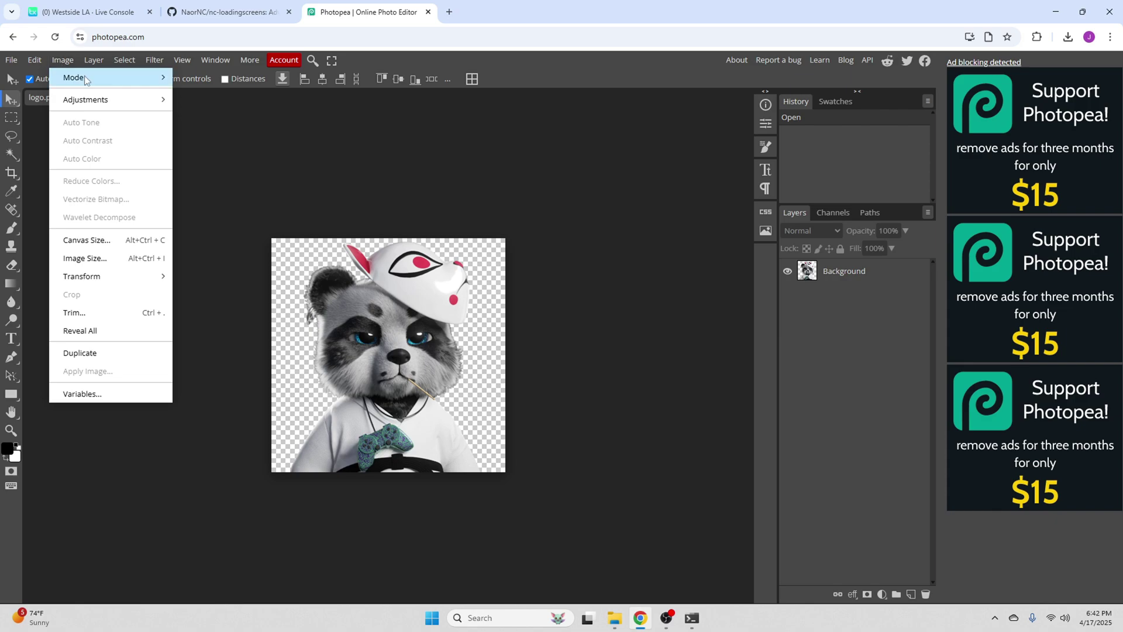
mouse_move(97, 64)
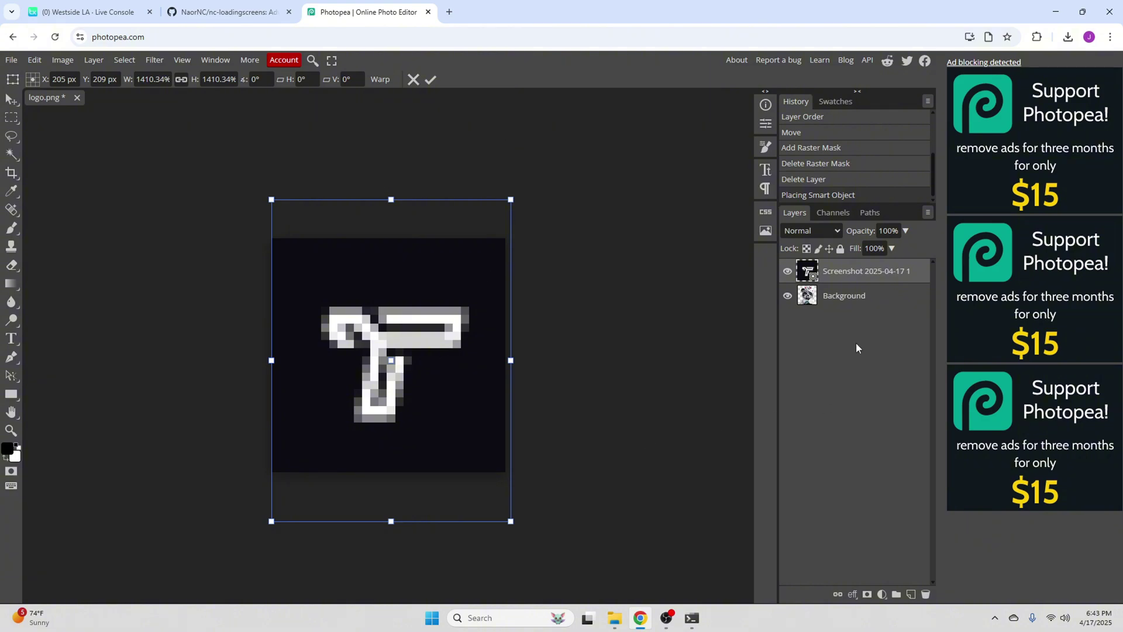
click(833, 297)
key(Delete)
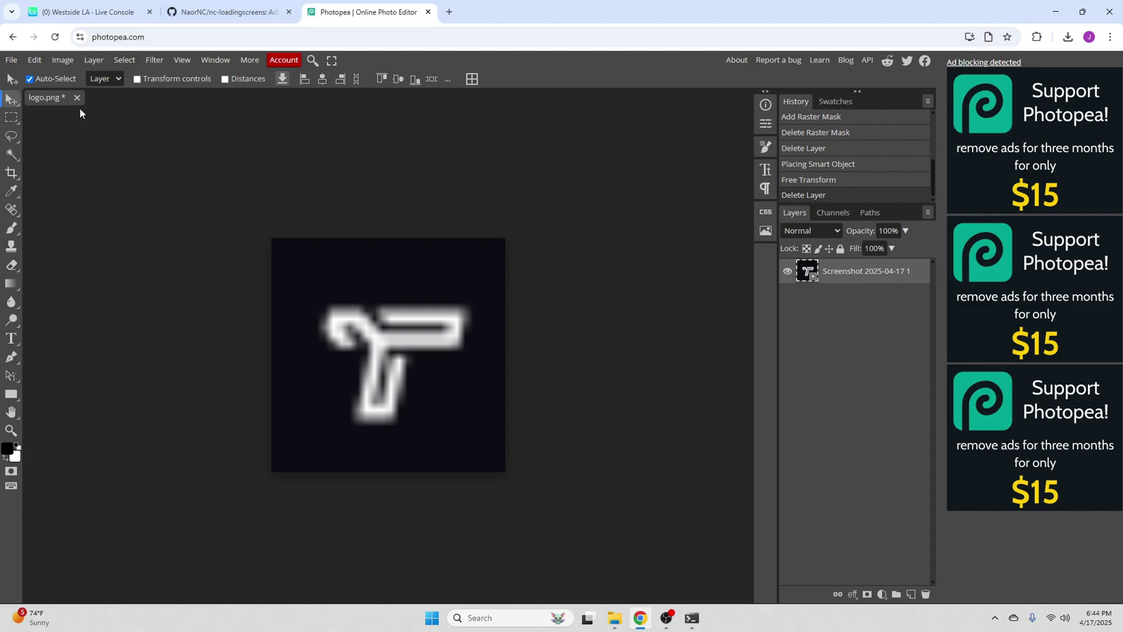
click(10, 60)
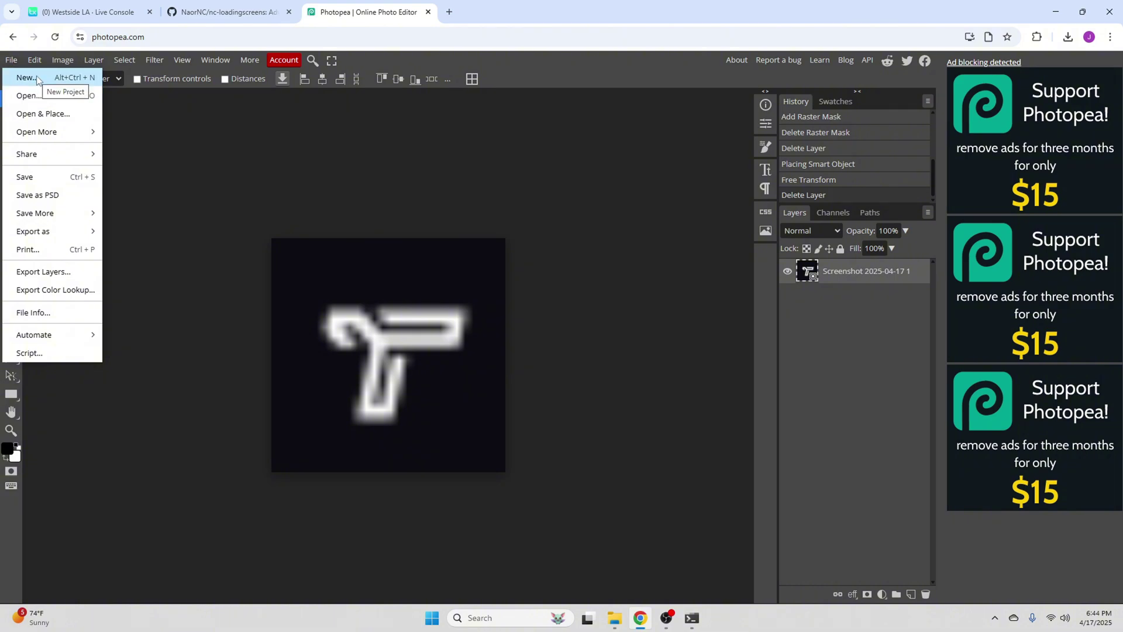
Save the edited logo.png in Photopea, confirming the changes.
click(894, 365)
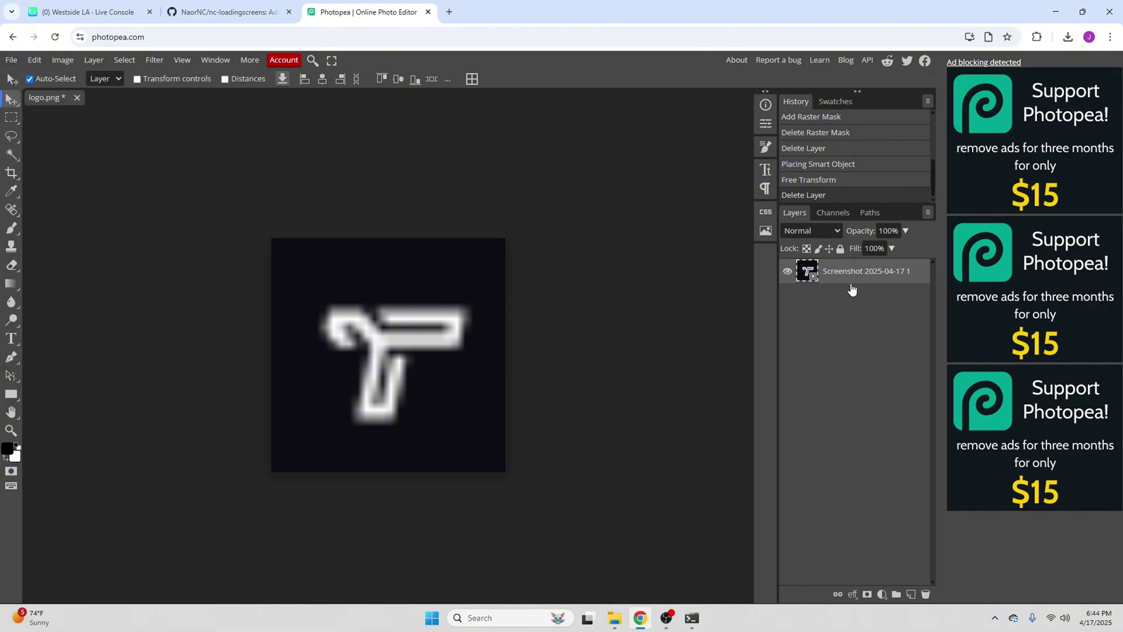
right_click(852, 289)
click(872, 380)
click(12, 60)
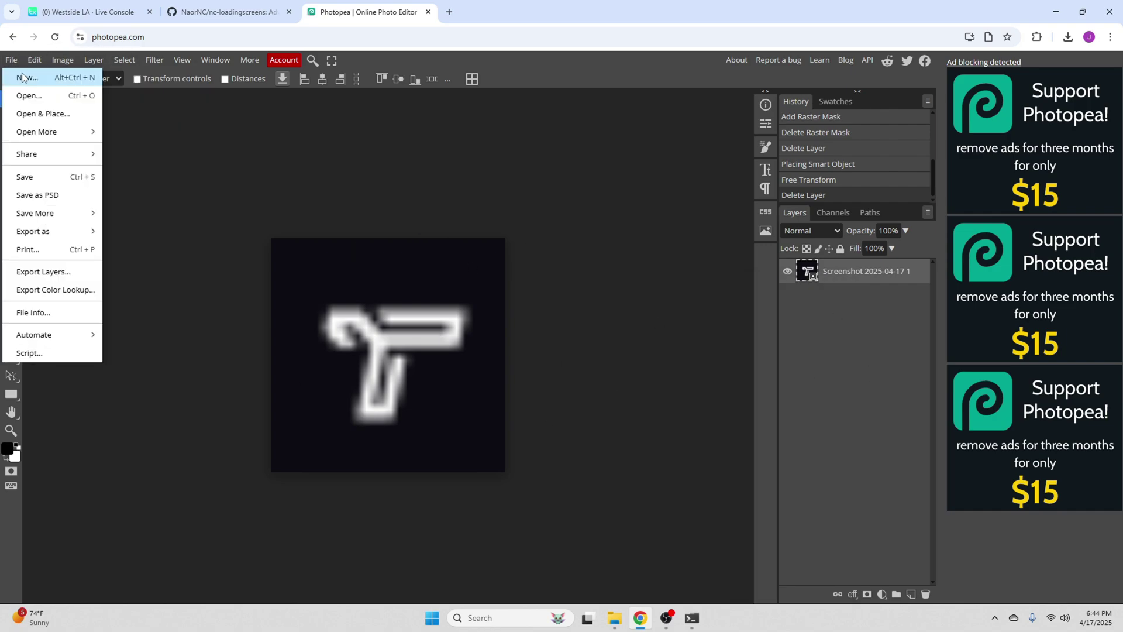
click(26, 177)
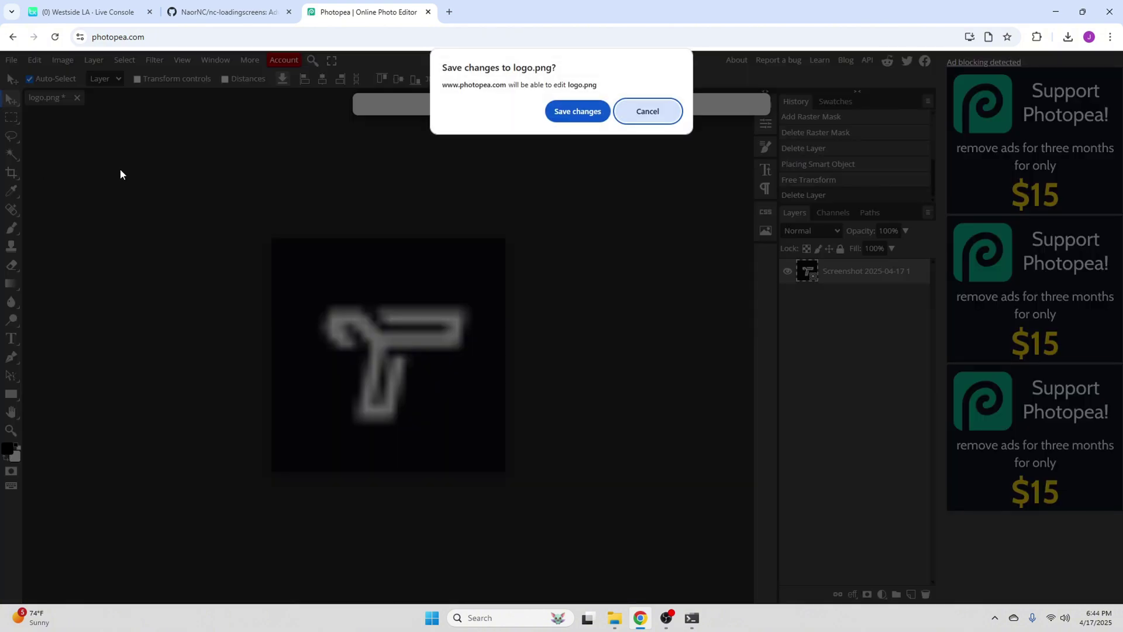
click(577, 111)
Export the T logo as logo.png and replace the old logo in the media folder.
click(7, 64)
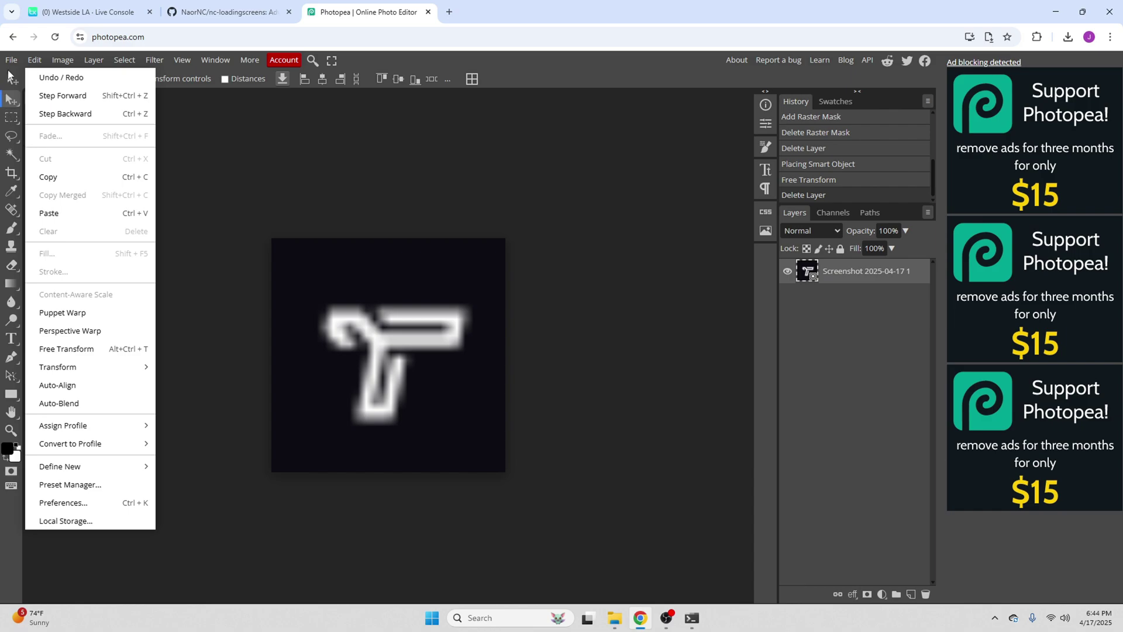
mouse_move(33, 240)
click(126, 229)
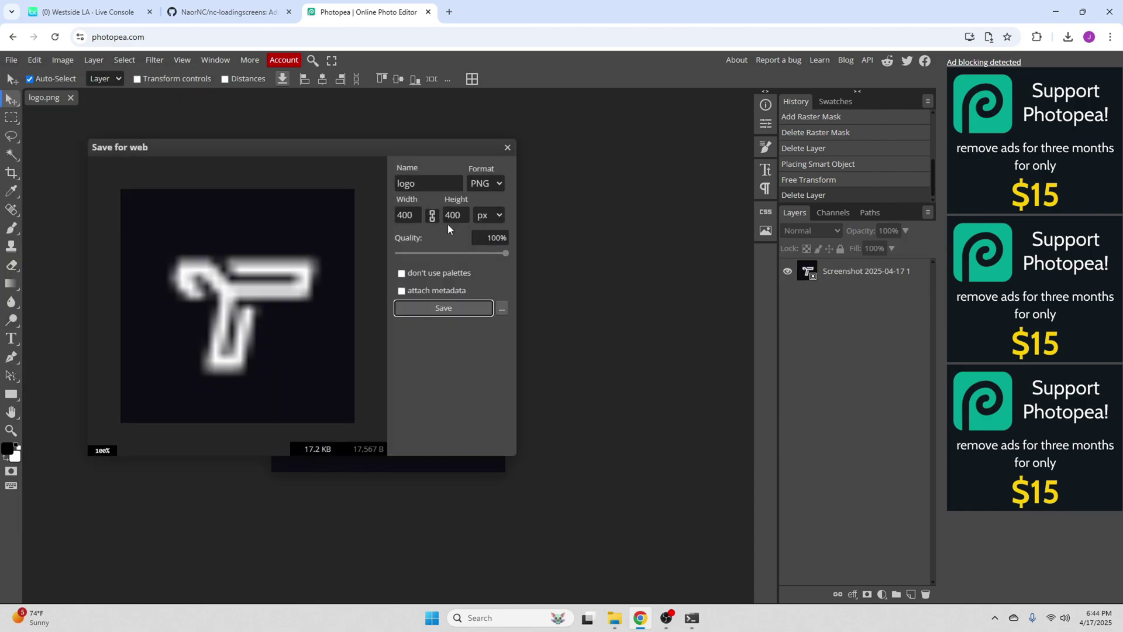
click(459, 309)
click(557, 162)
click(614, 618)
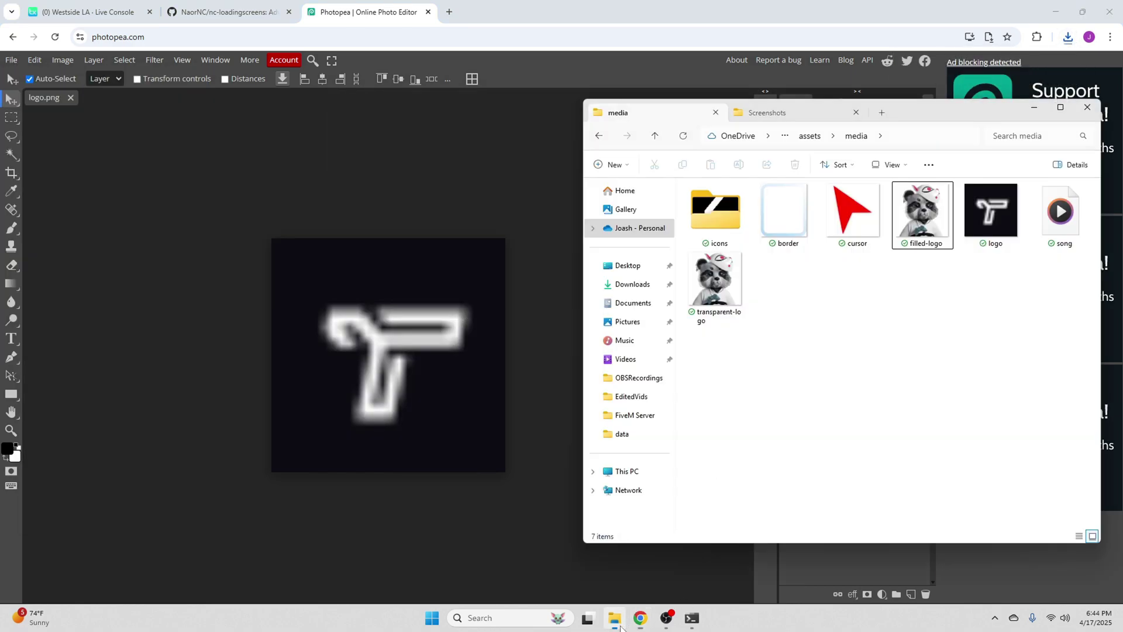
click(1067, 37)
drag(940, 88, 818, 374)
click(569, 222)
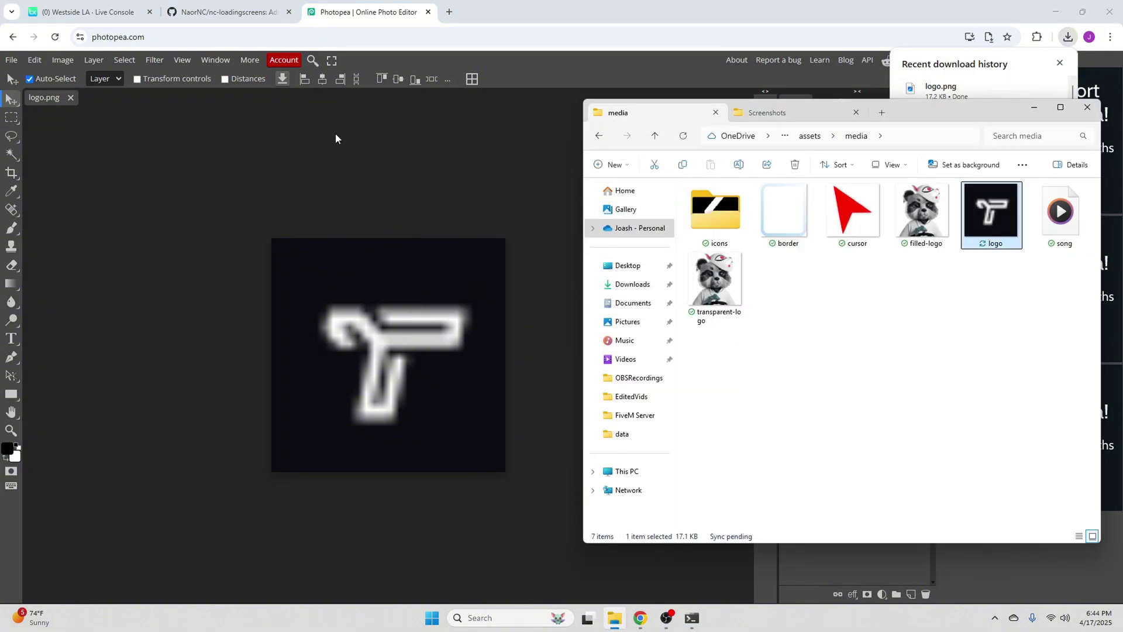
click(443, 185)
Export the T logo as a PNG named filled-logo.
click(11, 60)
mouse_move(58, 234)
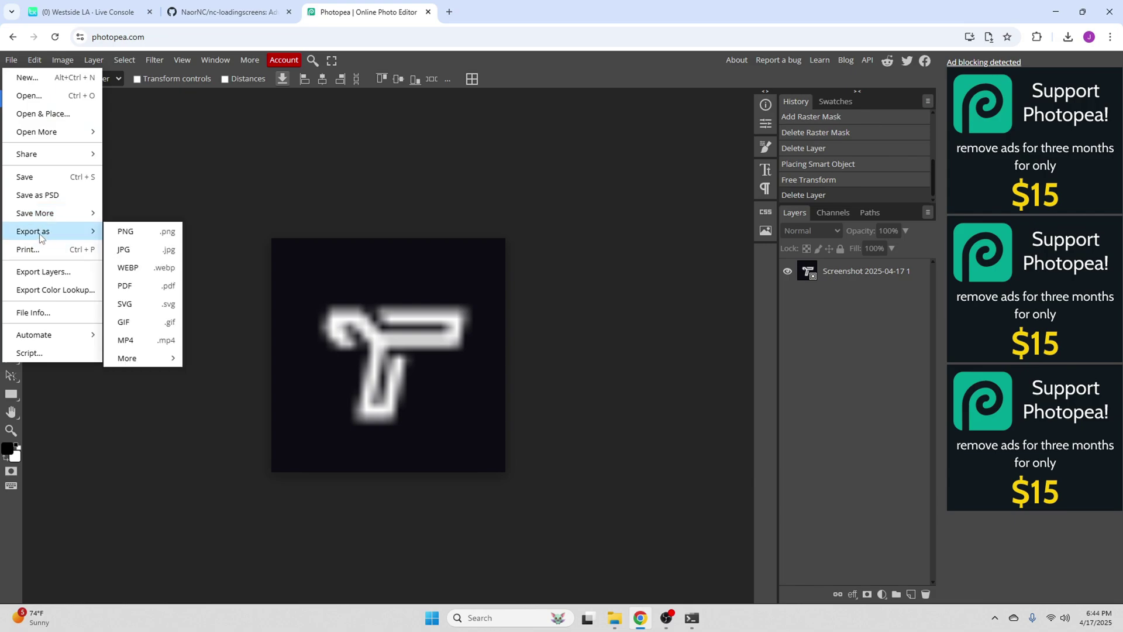
click(146, 232)
click(436, 184)
key(alt+Tab)
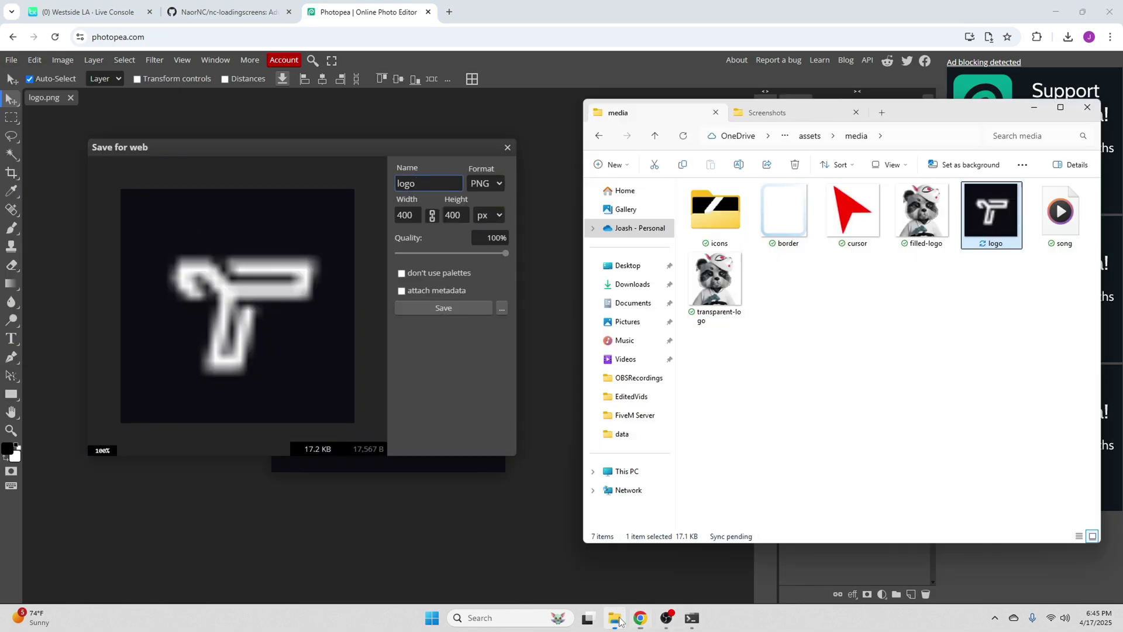
drag(416, 183, 391, 182)
text(filled-logo)
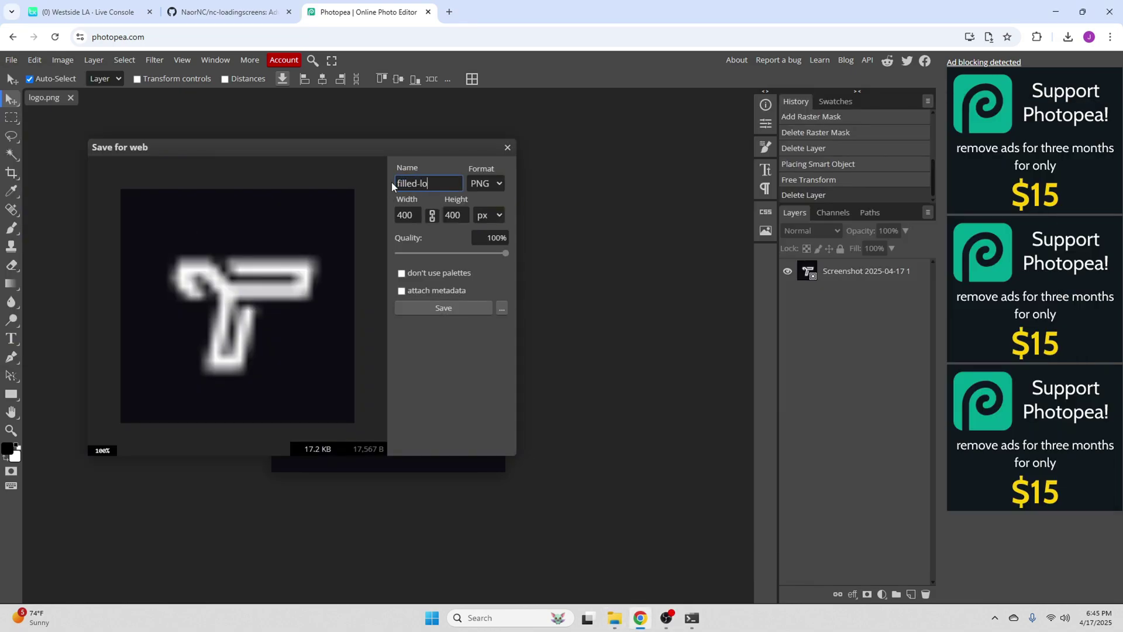
click(443, 308)
Replace the raccoon filled-logo.png in the media folder with the new export.
drag(977, 76, 863, 484)
click(618, 215)
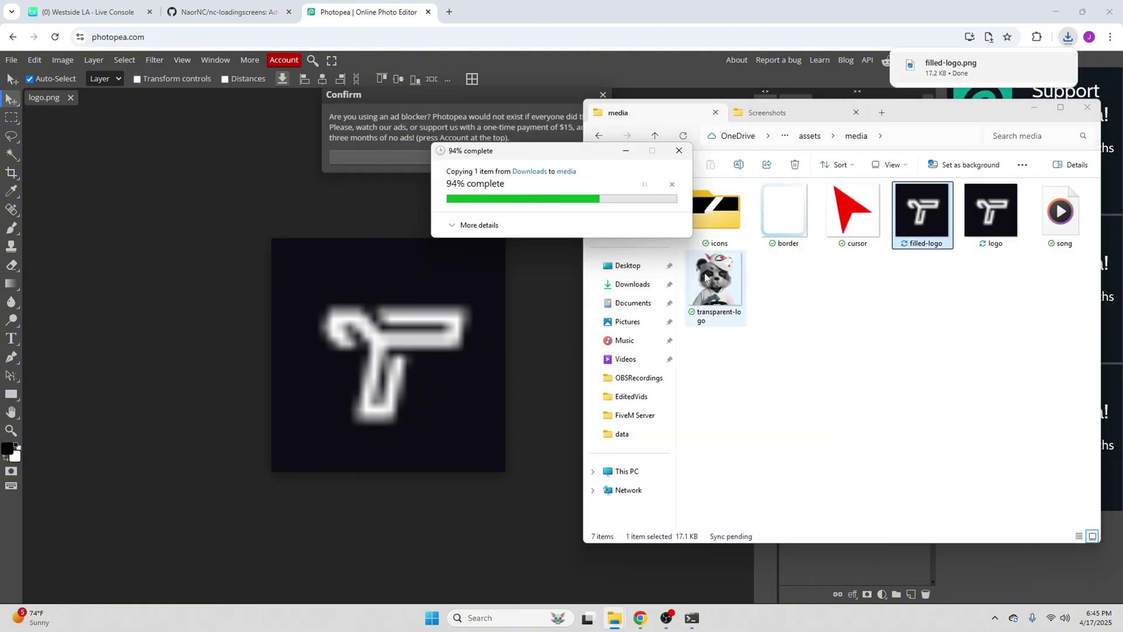
click(1044, 282)
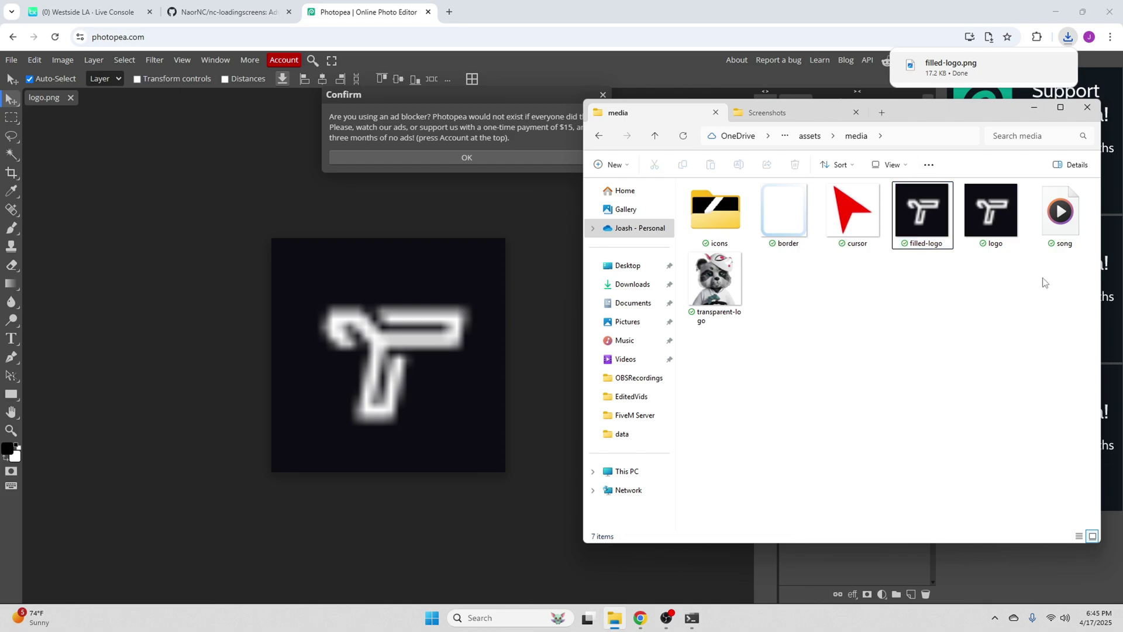
click(484, 159)
click(12, 60)
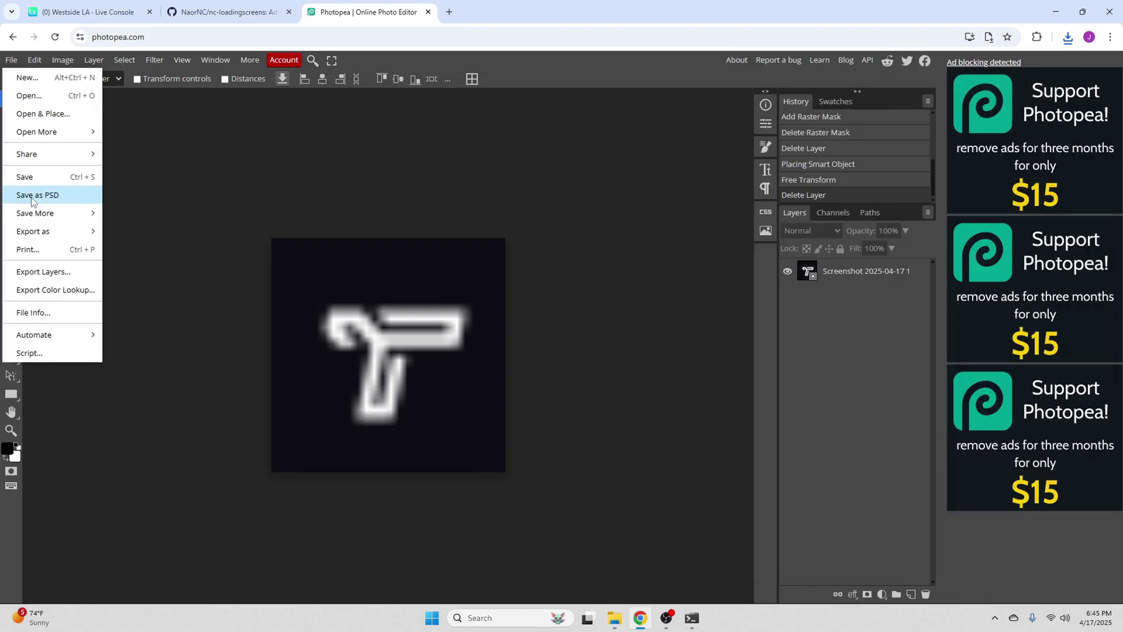
Export the T logo as a PNG named transparent-logo.
mouse_move(35, 230)
click(124, 230)
double_click(396, 182)
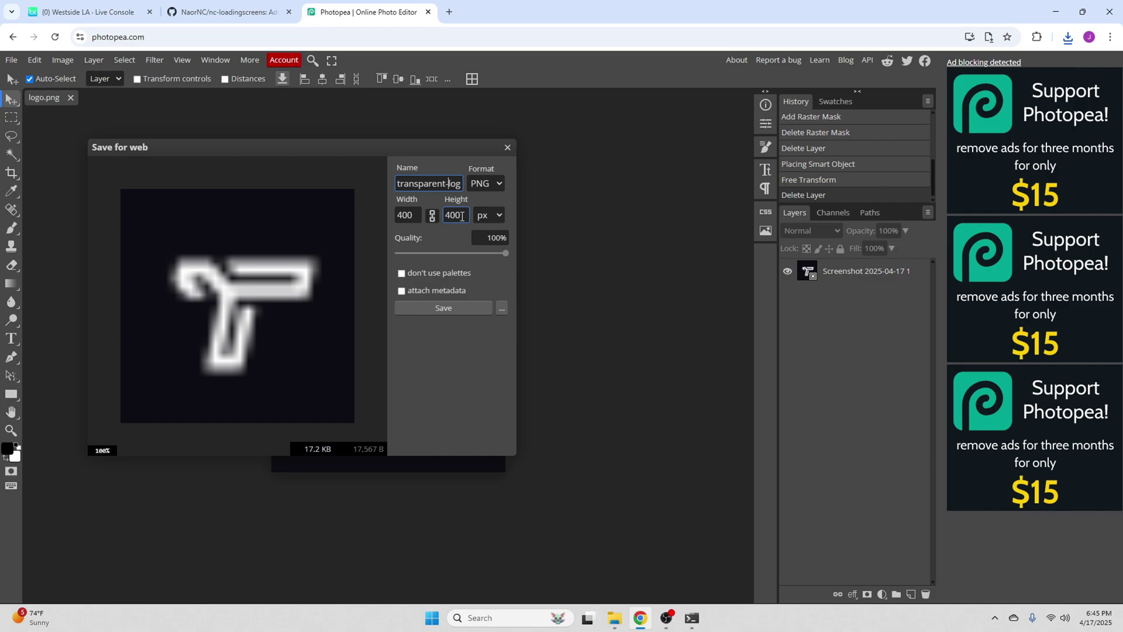
click(443, 308)
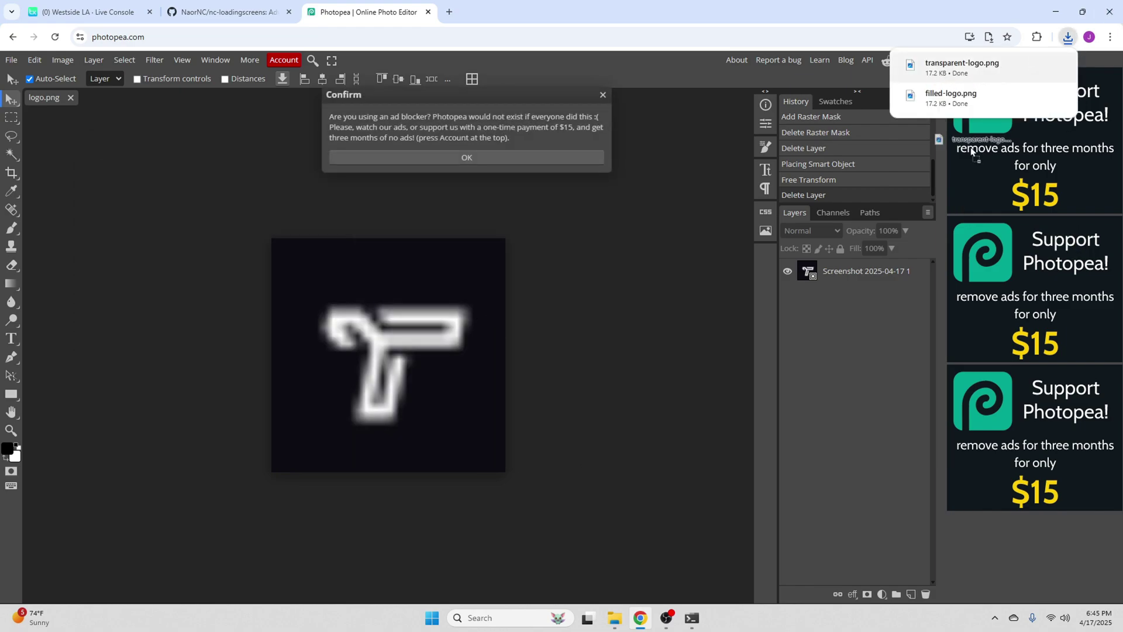
Replace transparent-logo.png in the media folder with the export and close the Photopea tab.
click(615, 618)
key(ctrl+v)
click(563, 225)
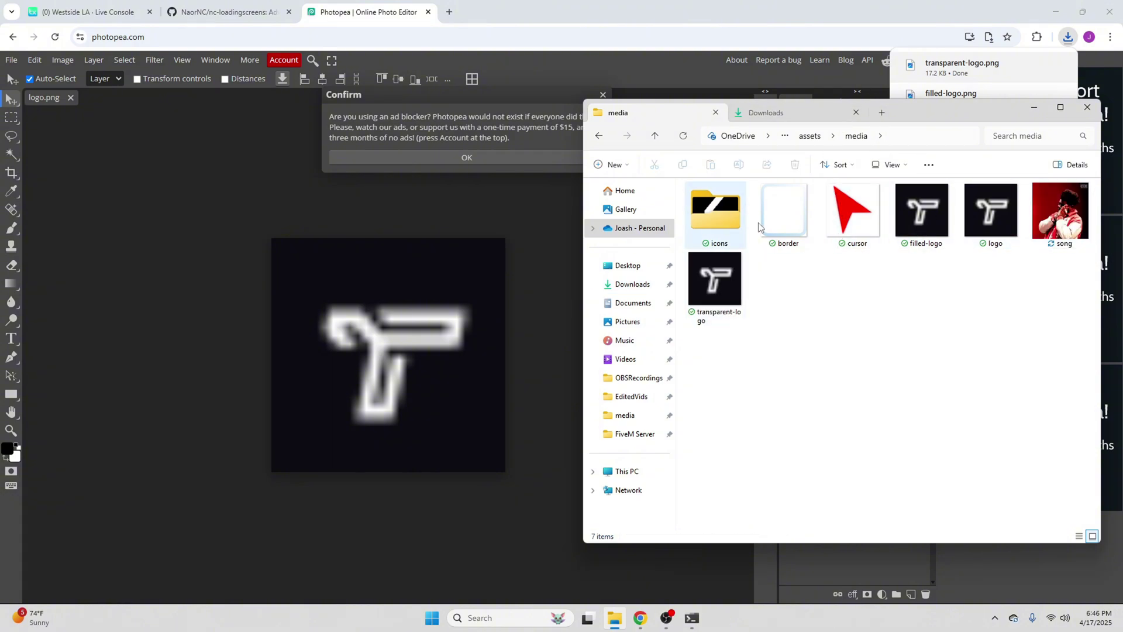
drag(936, 113, 819, 127)
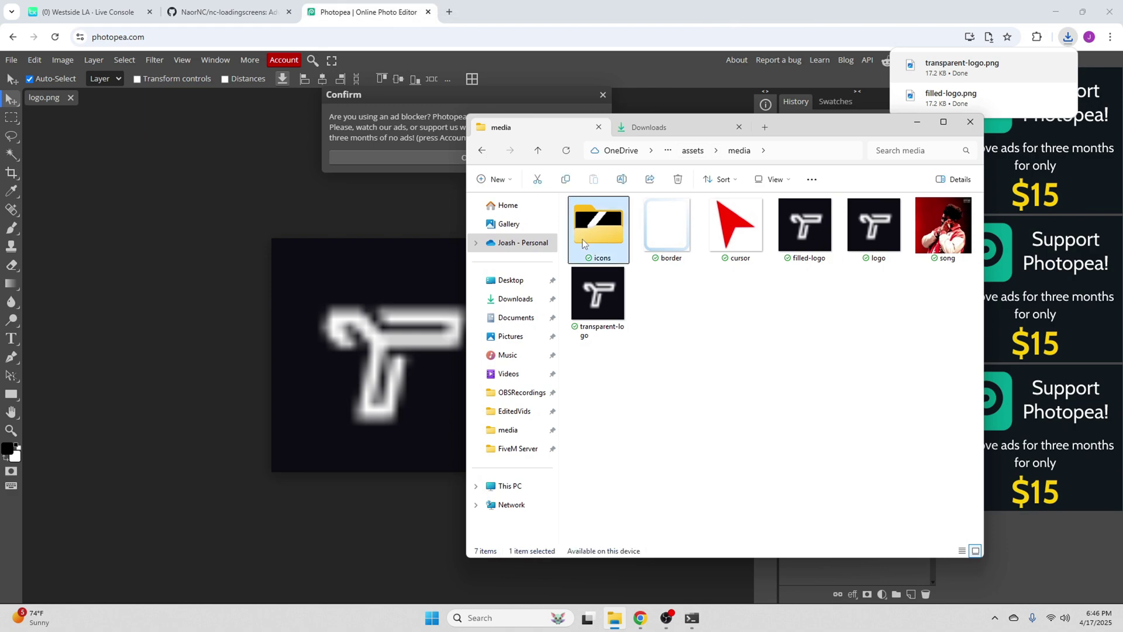
key(ctrl+shift+6)
click(481, 151)
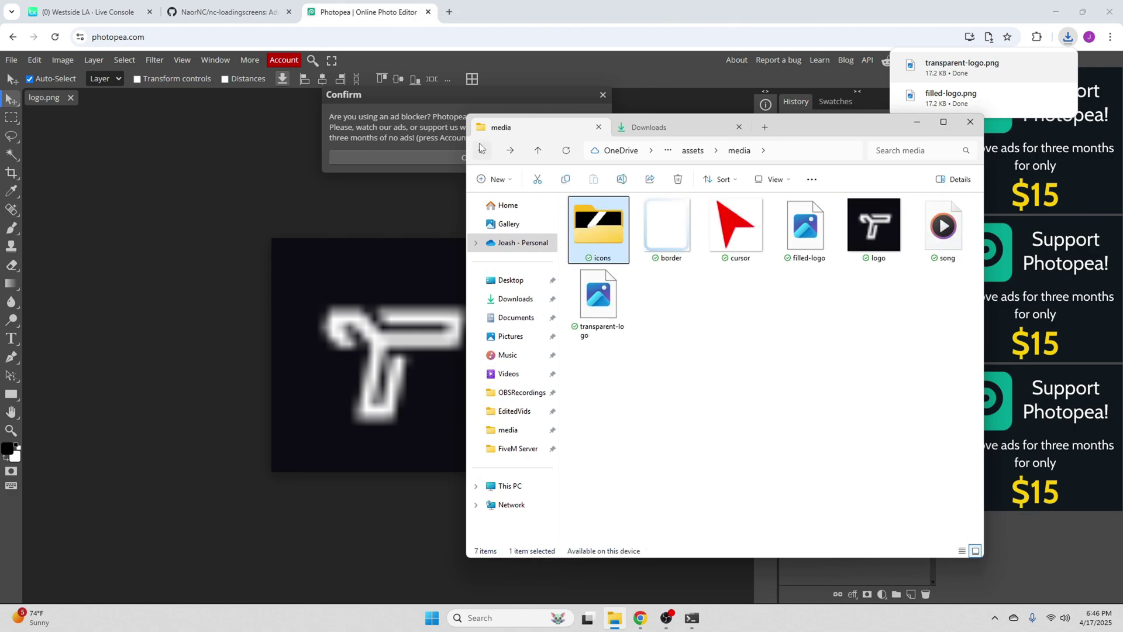
click(430, 13)
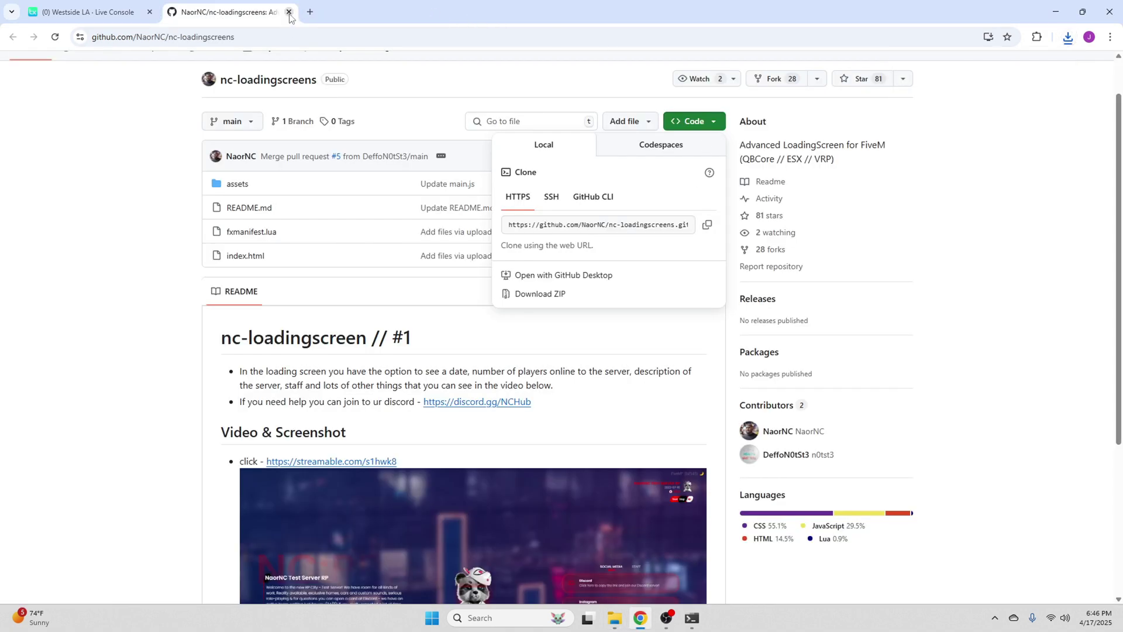
Close the GitHub tab and open config.js from assets > scripts in Visual Studio Code.
click(288, 12)
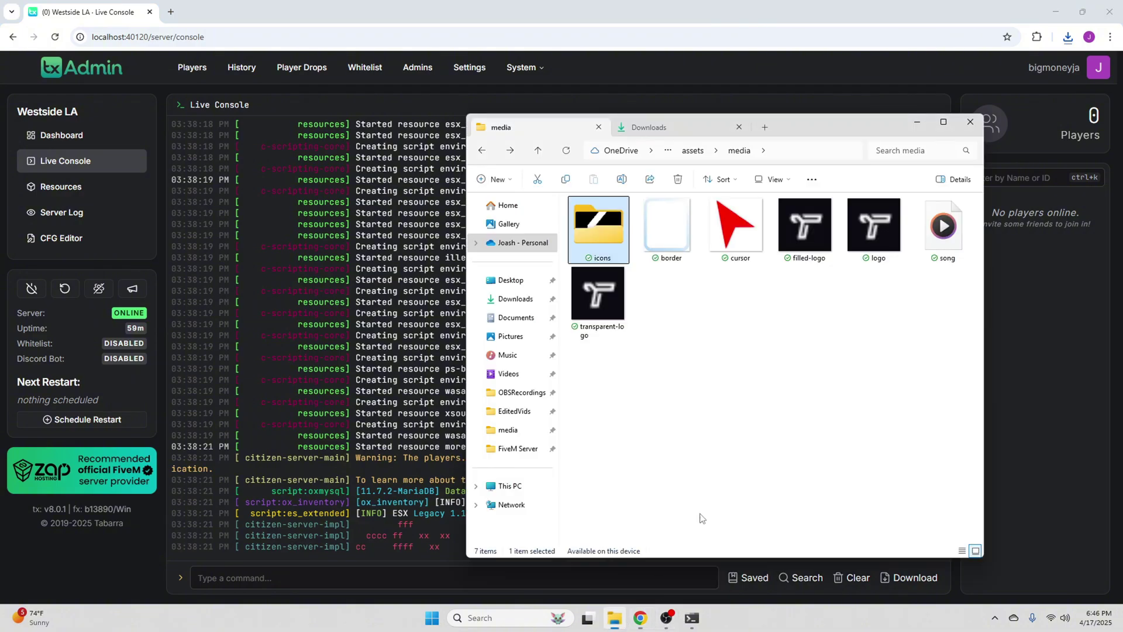
click(614, 618)
click(935, 128)
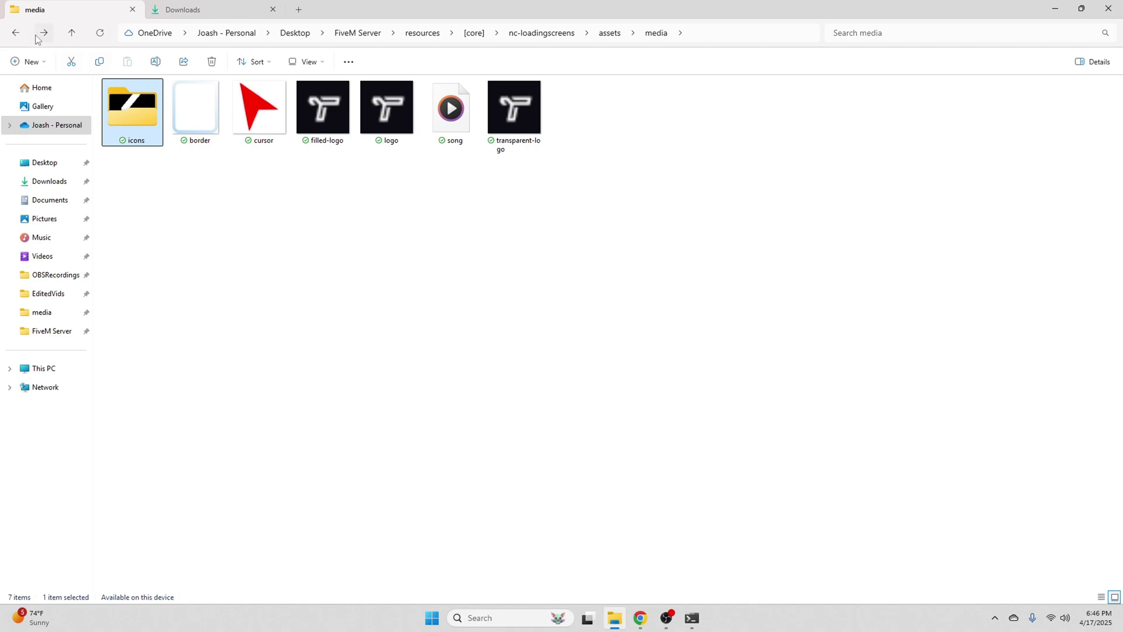
click(16, 33)
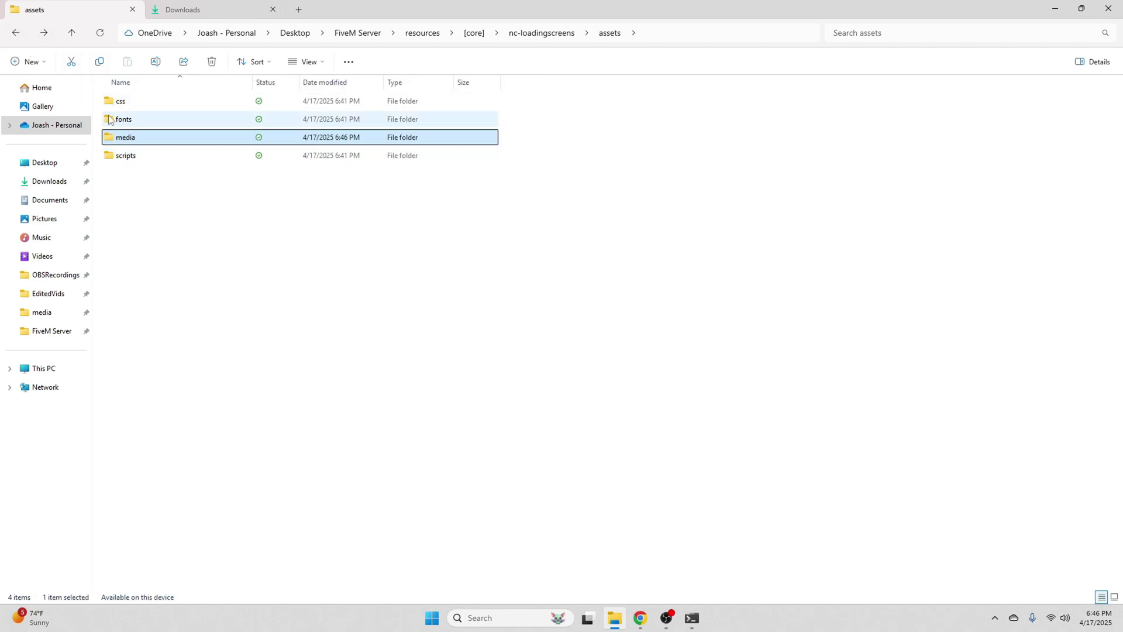
double_click(123, 155)
double_click(156, 122)
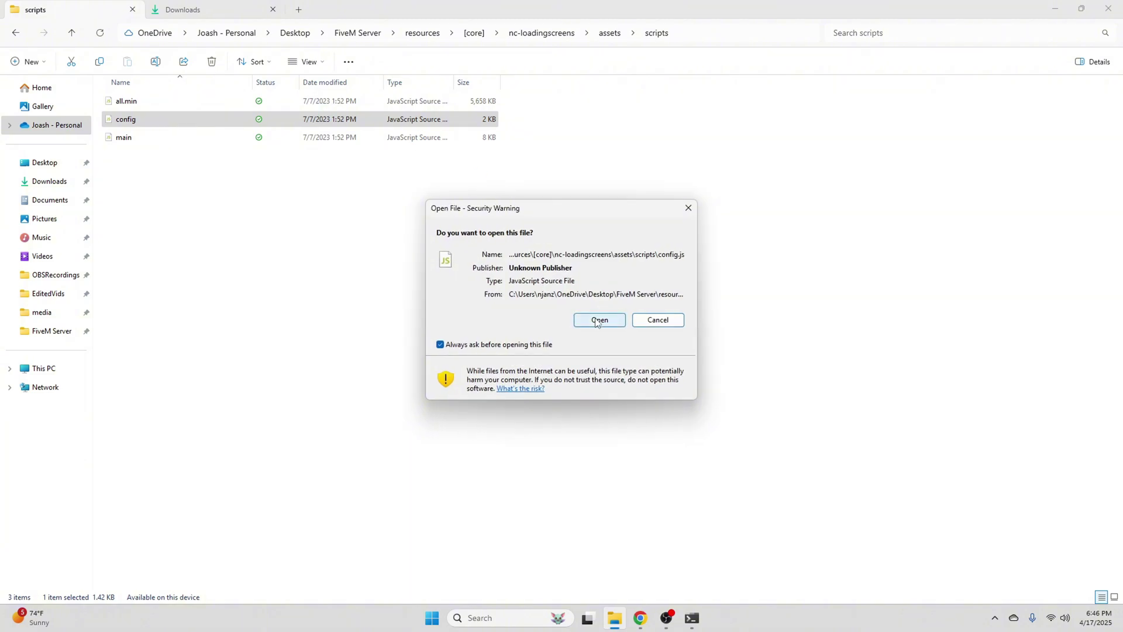
click(598, 318)
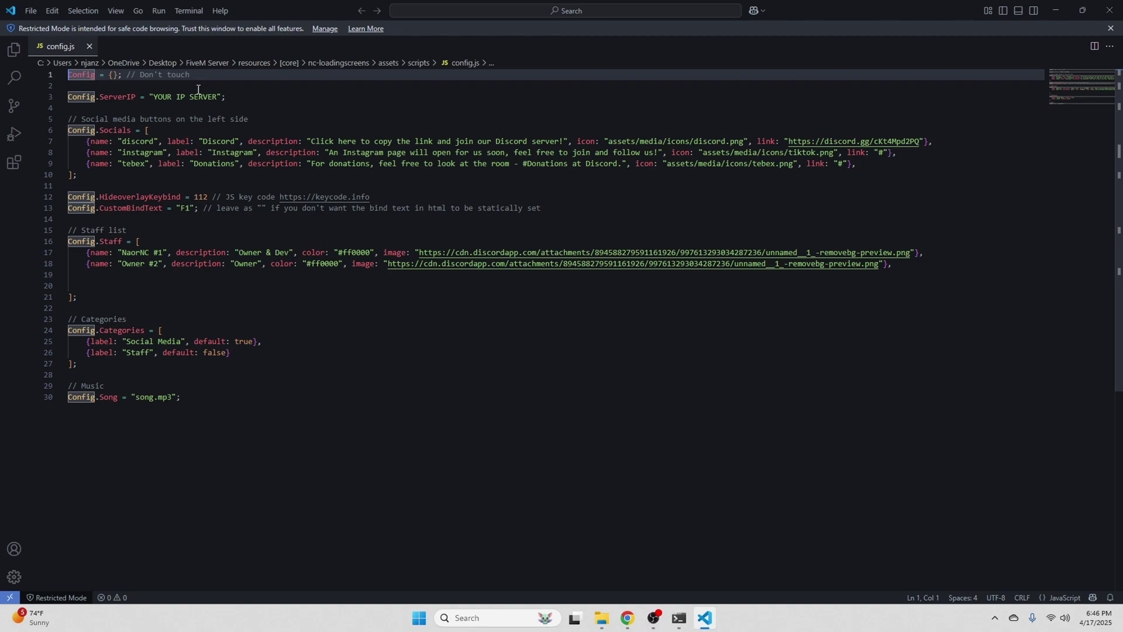
click(212, 110)
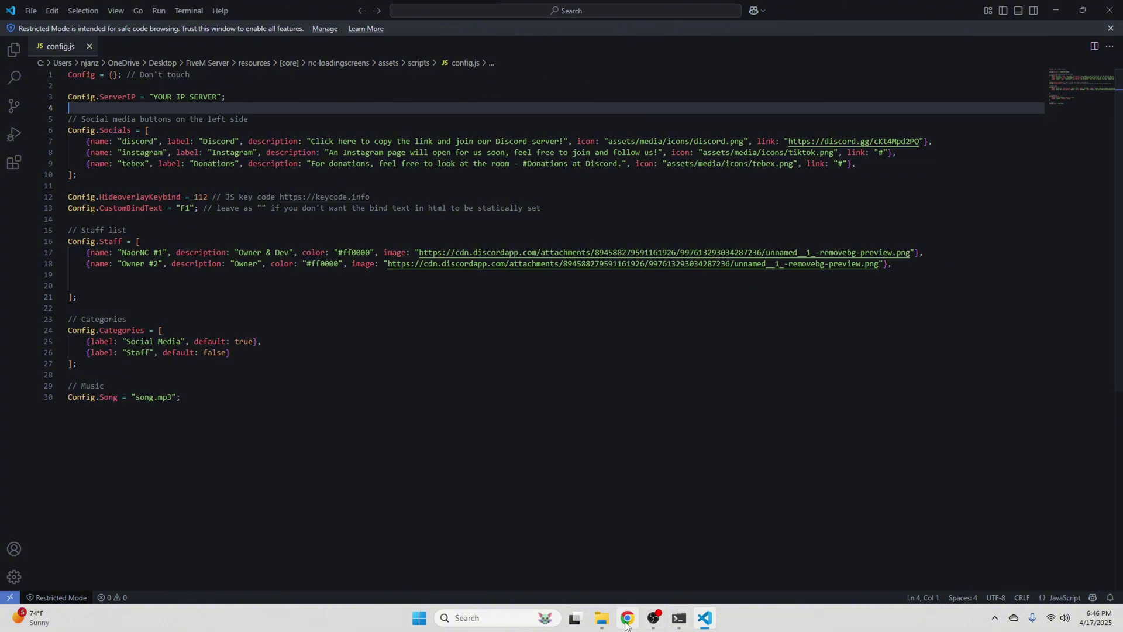
click(528, 618)
Launch Discord and generate and copy a never-expiring invite link for the Trase.Dev server.
text(disc)
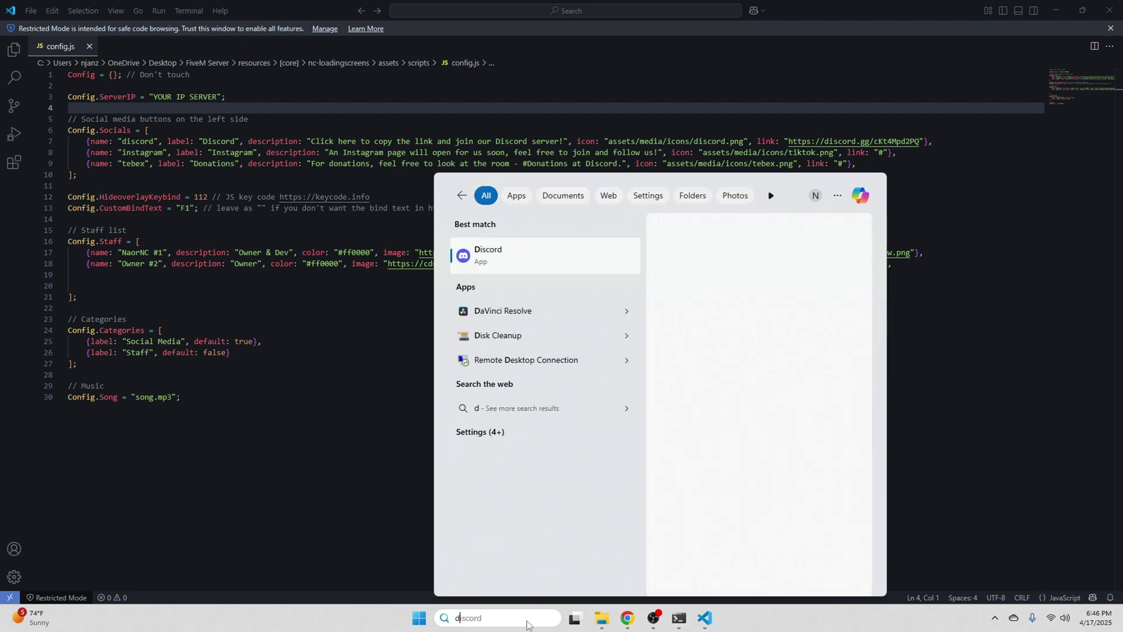
key(Return)
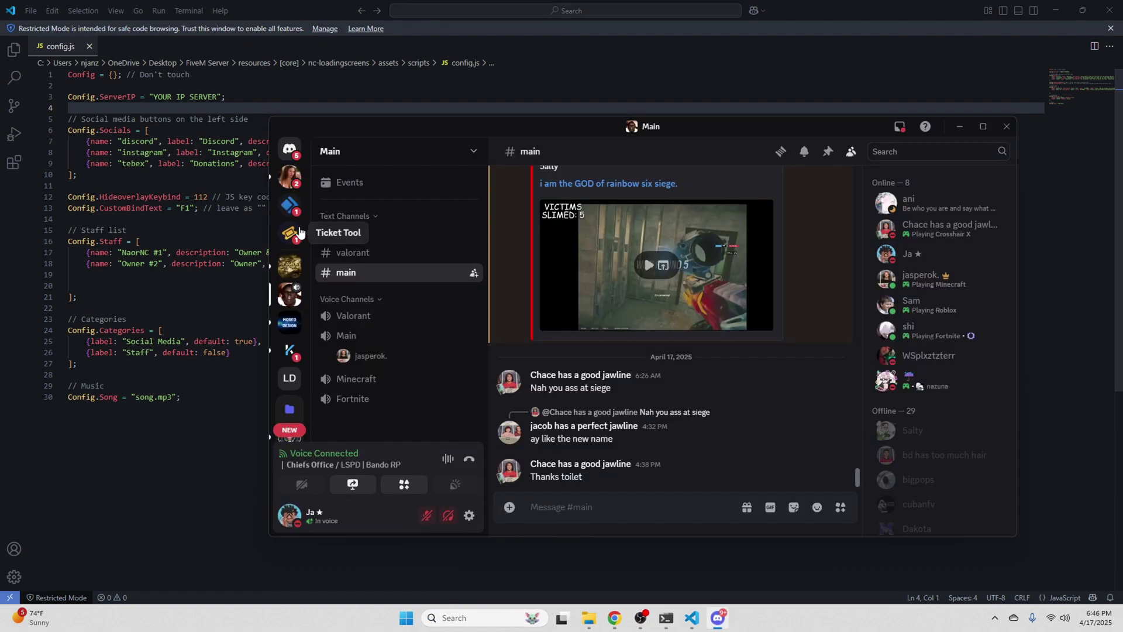
scroll(292, 345, down, 6)
scroll(294, 349, down, 2)
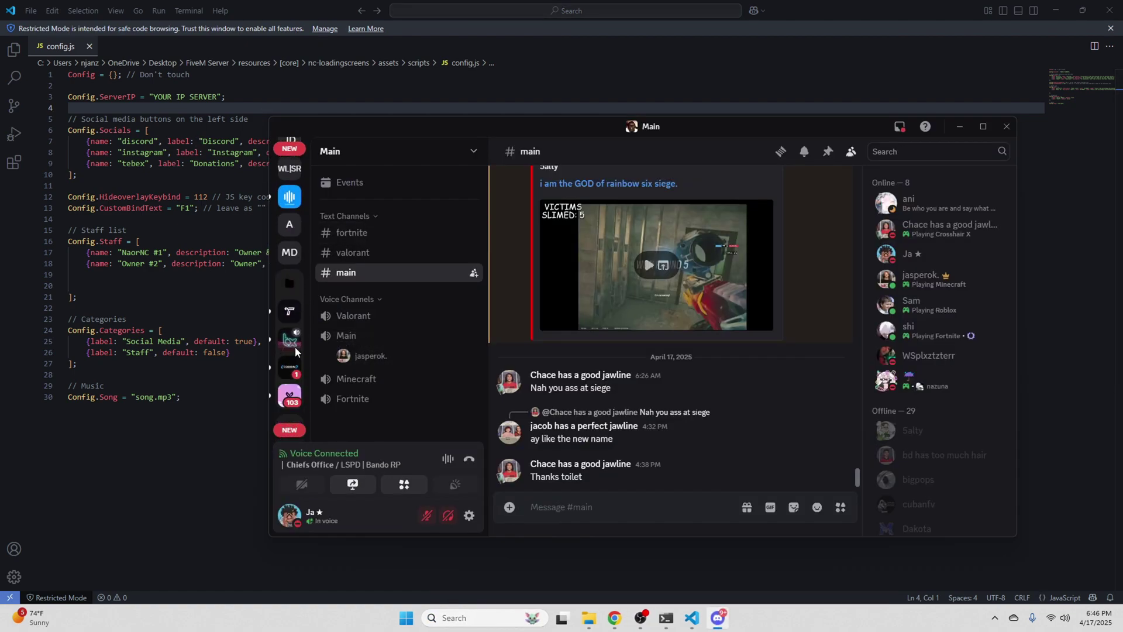
click(289, 310)
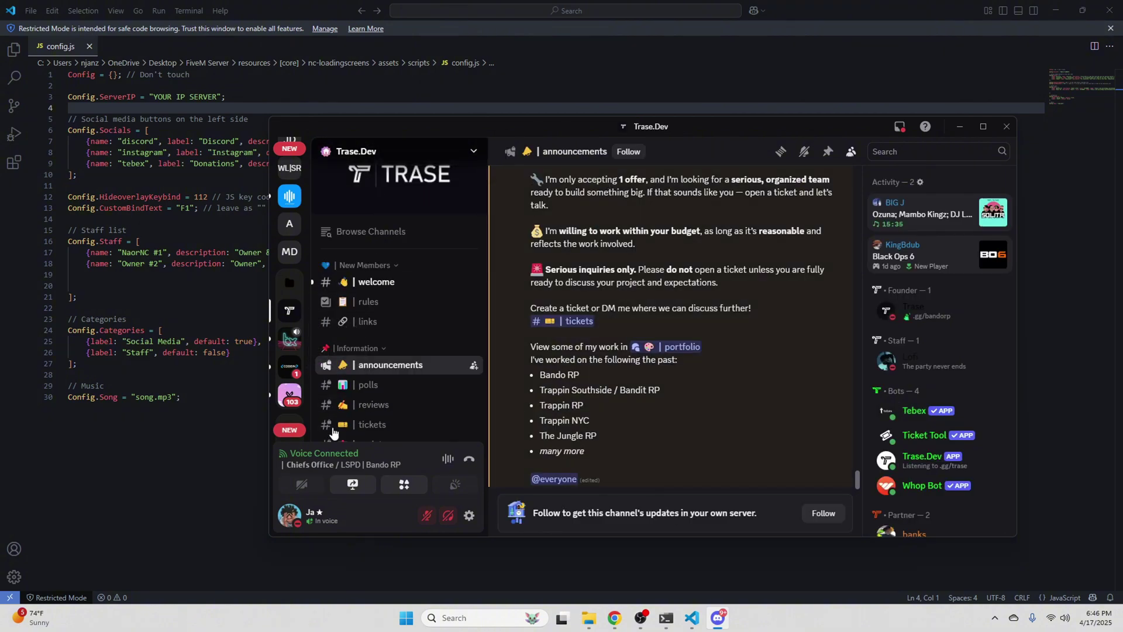
right_click(285, 338)
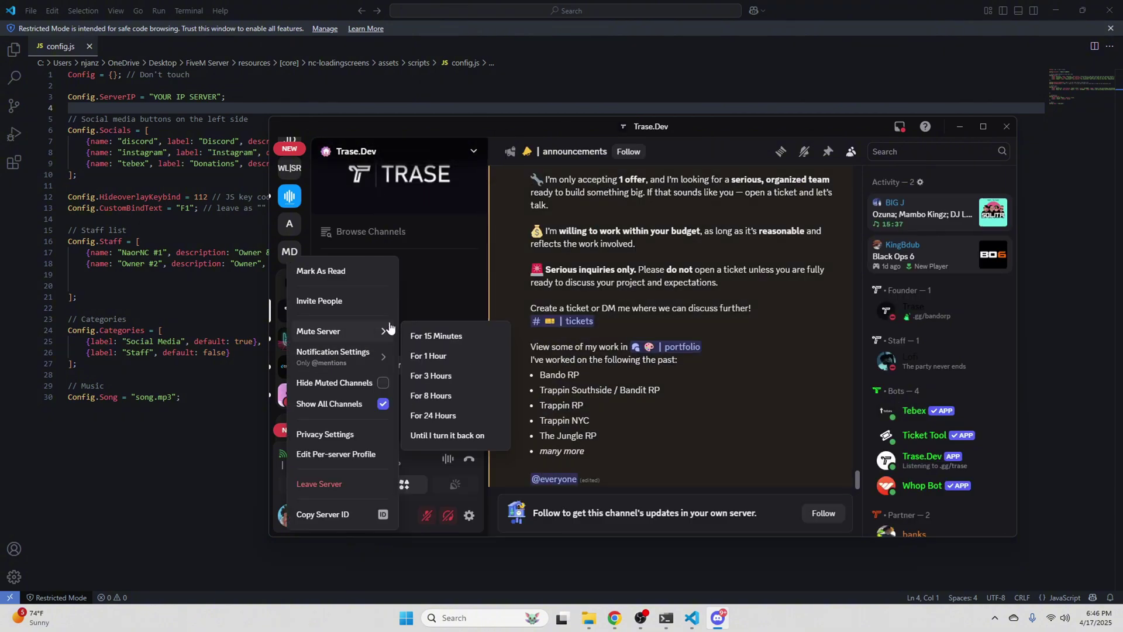
click(361, 302)
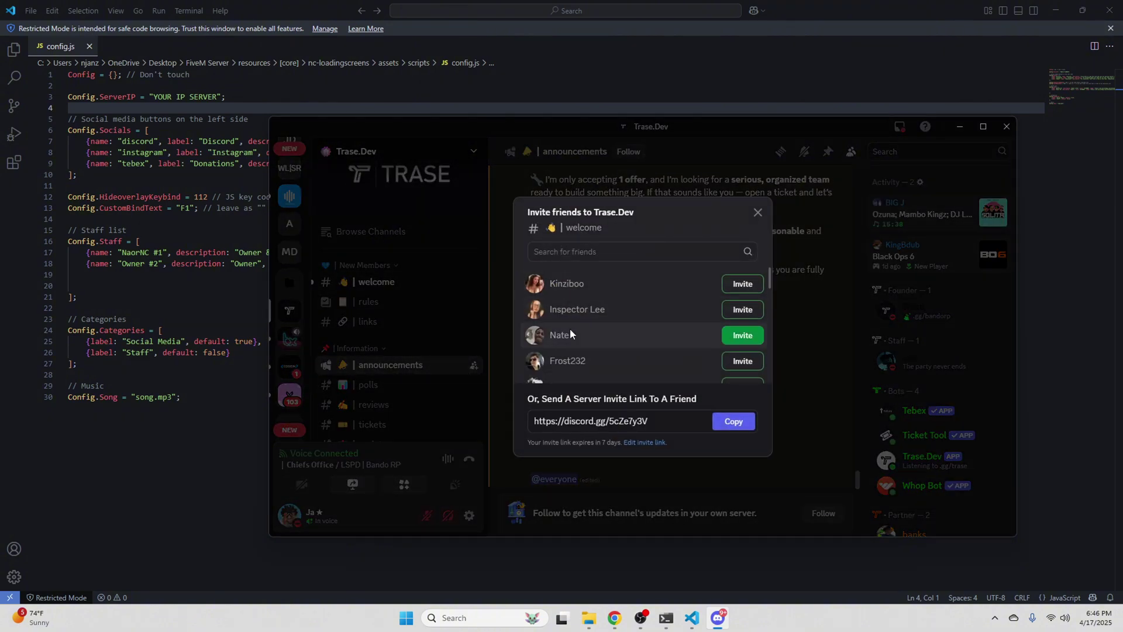
click(646, 451)
click(595, 274)
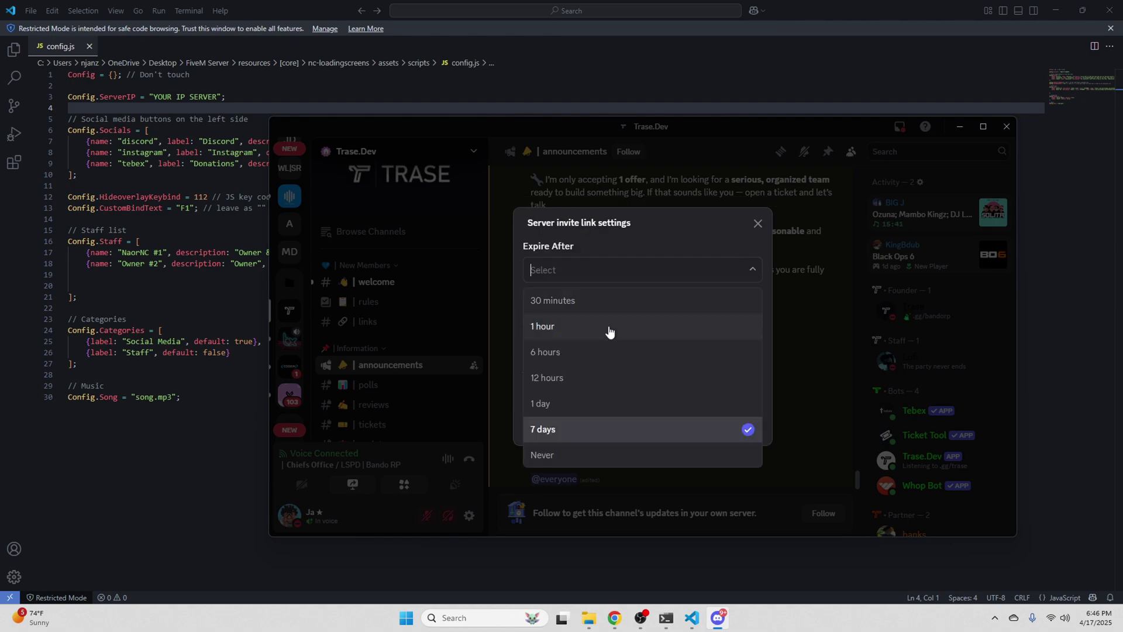
click(554, 460)
click(719, 427)
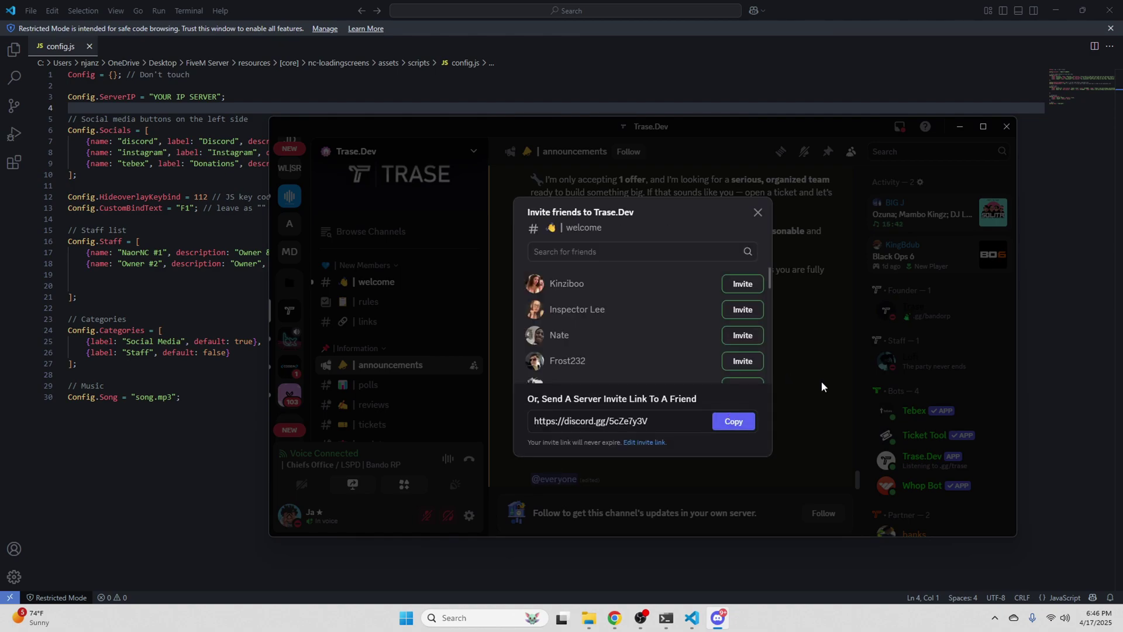
click(738, 426)
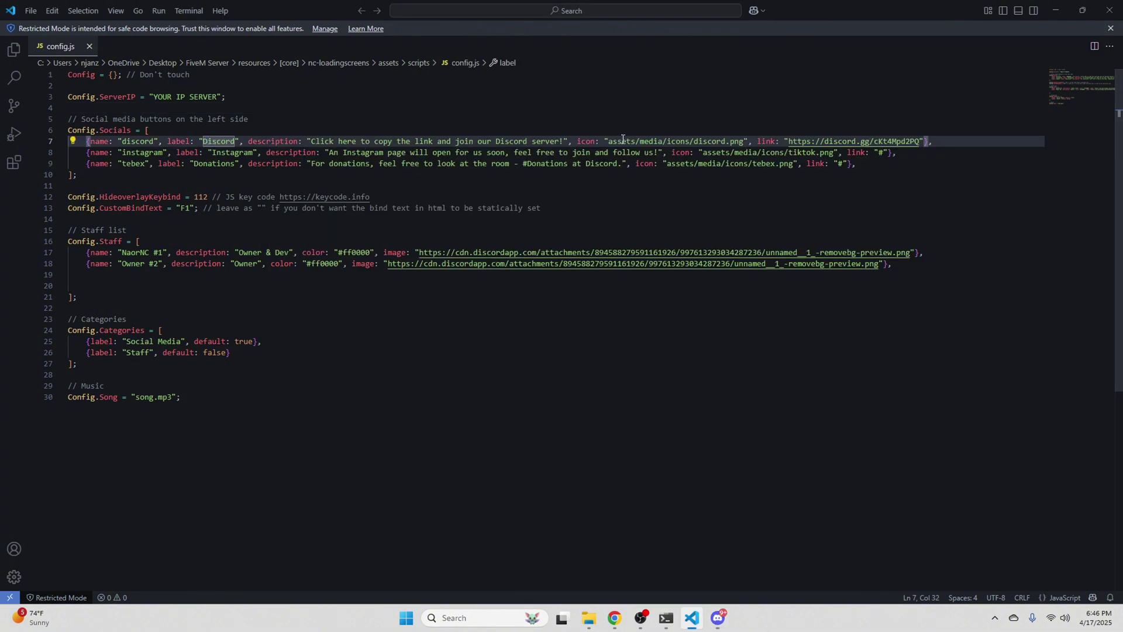
drag(920, 141, 876, 142)
text(trase)
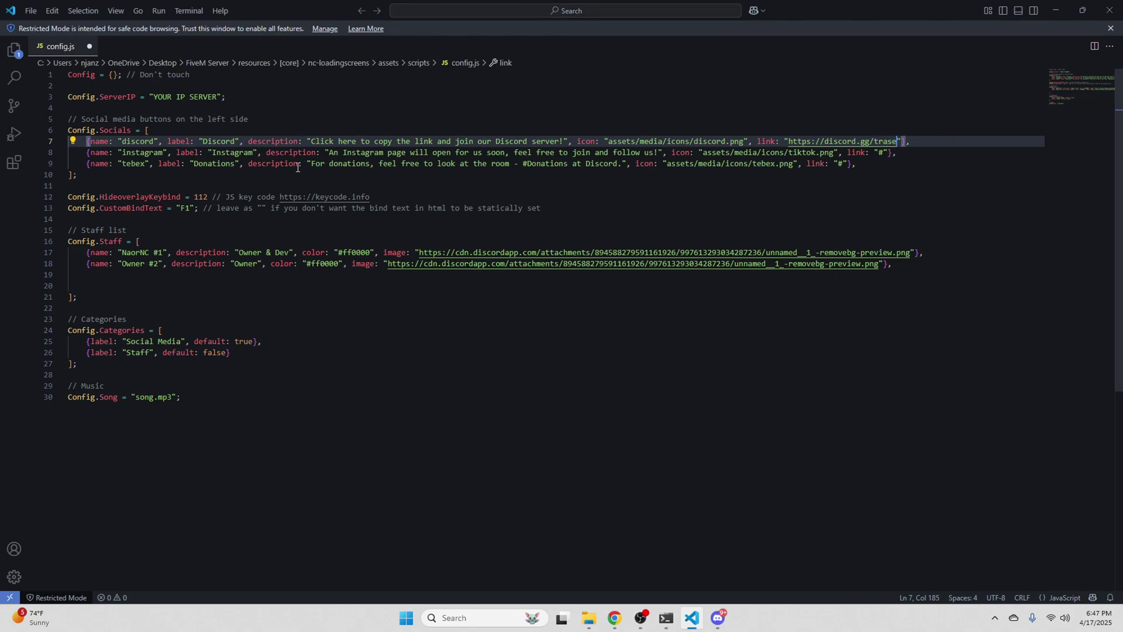
click(614, 618)
click(171, 12)
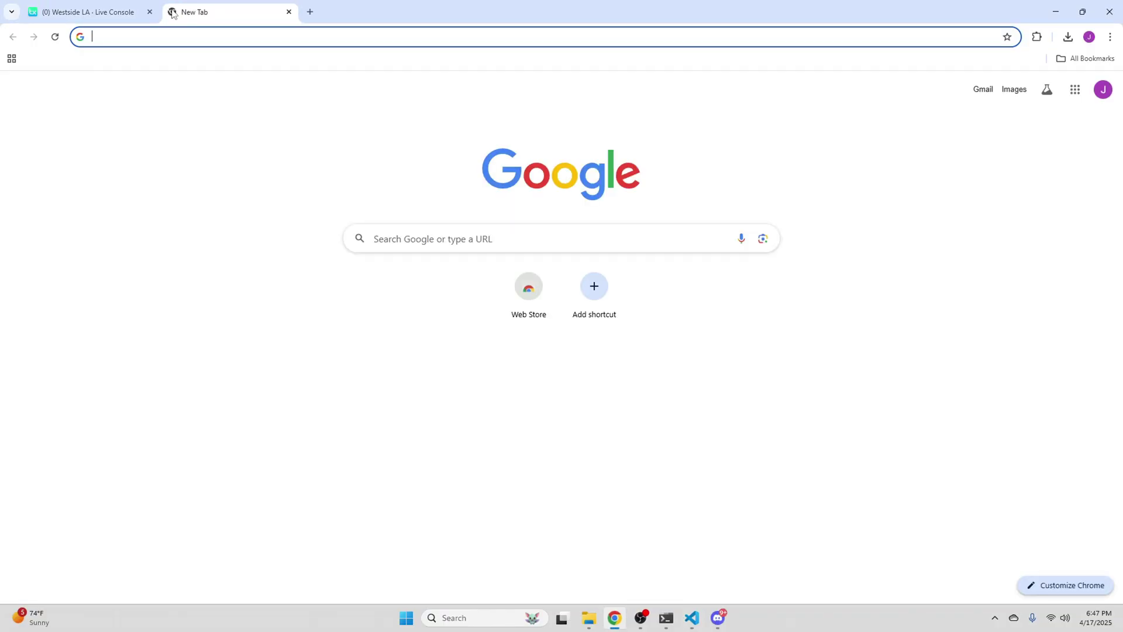
Open the YouTube site through a 'yt' web search.
text(yt)
key(Return)
click(175, 175)
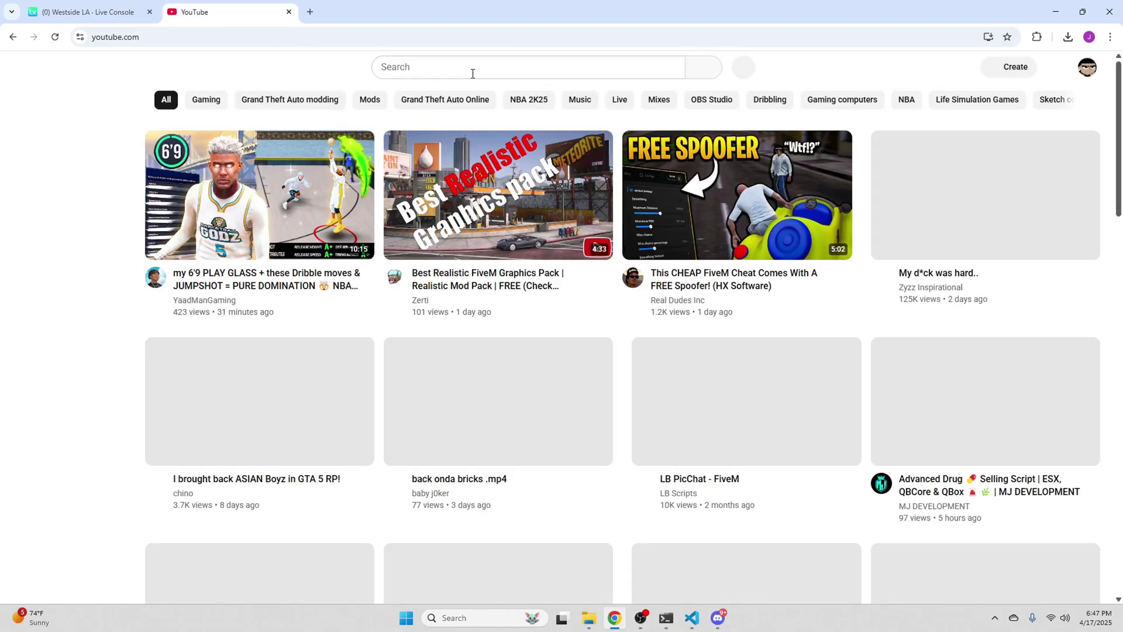
Search YouTube for 'Trase Fivem'.
click(472, 73)
text(Trae)
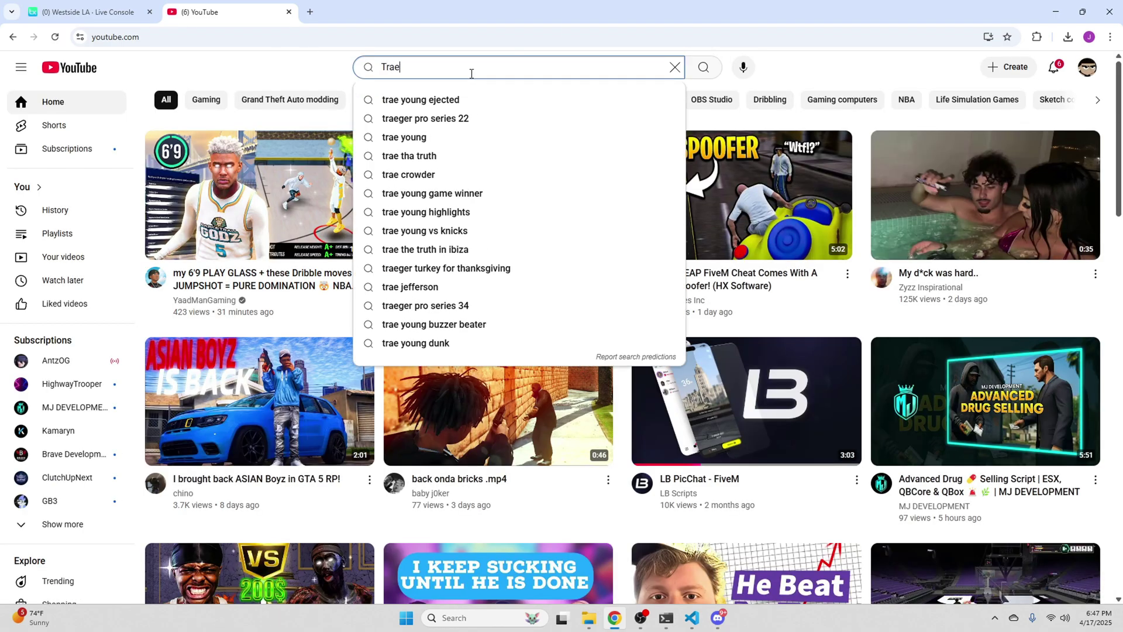
key(BackSpace)
text(a)
key(BackSpace)
text(se Five)
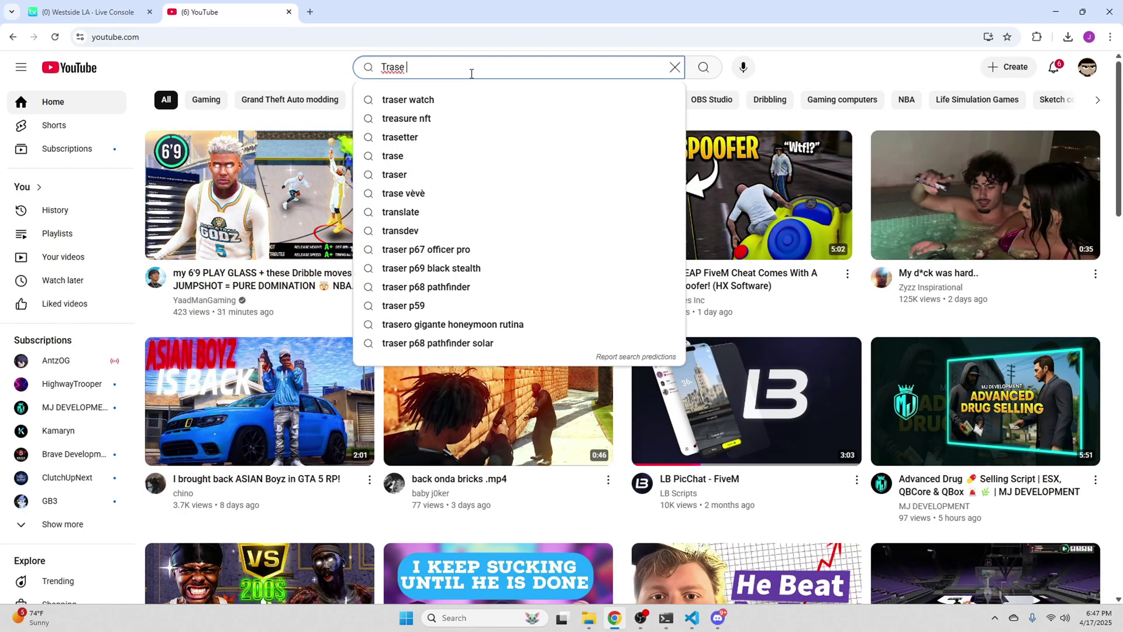
text(m)
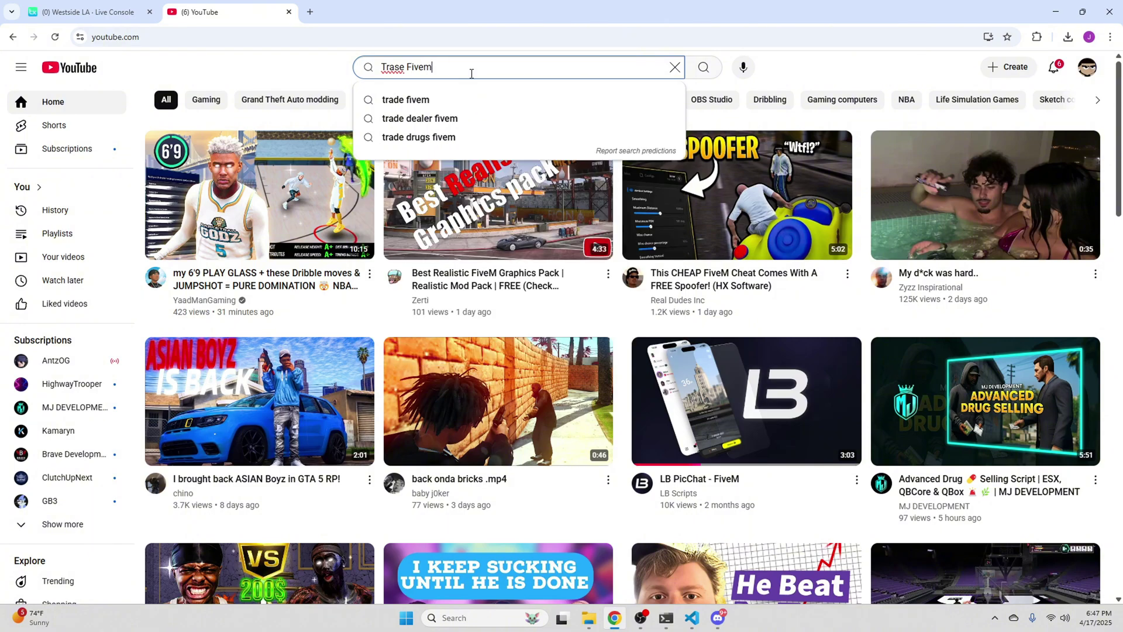
key(Return)
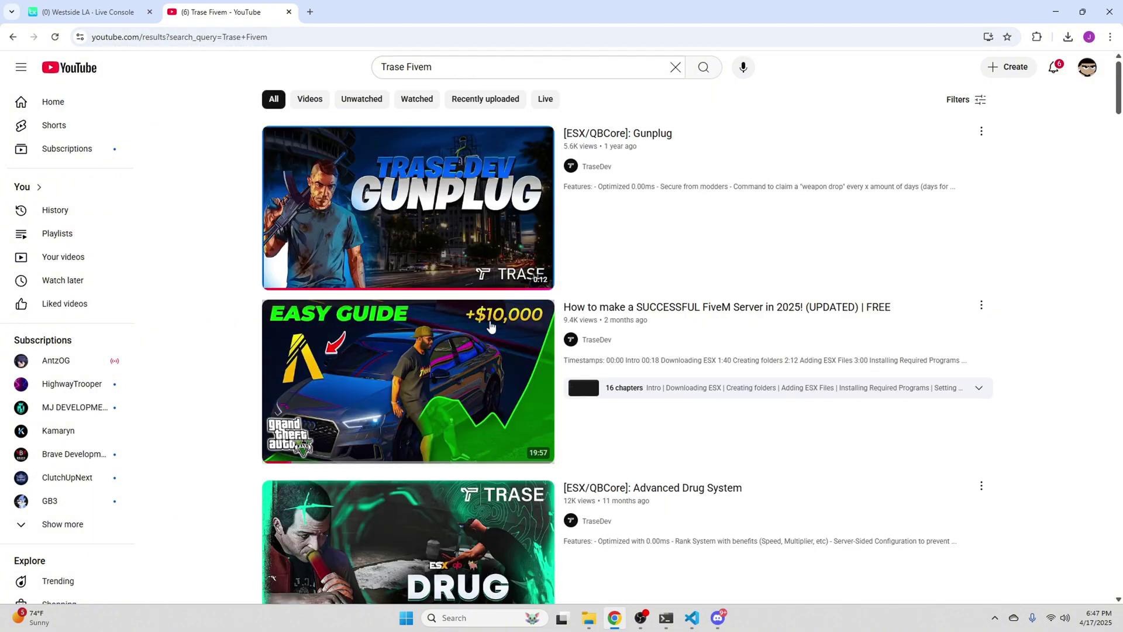
Open the TraseDev channel page and select its web address.
click(578, 166)
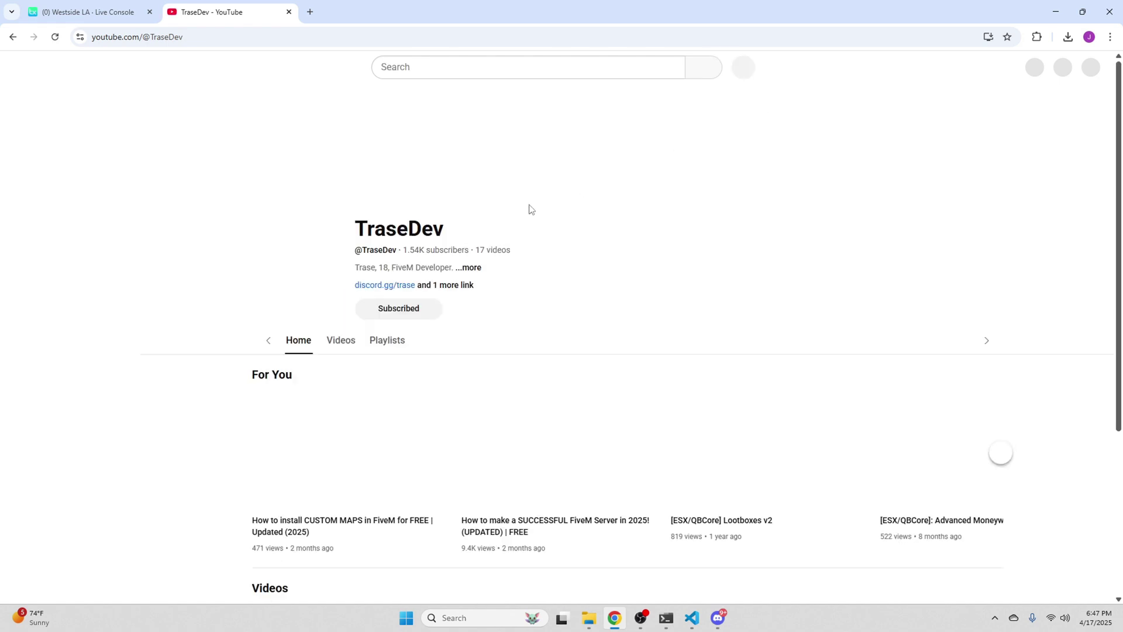
click(205, 43)
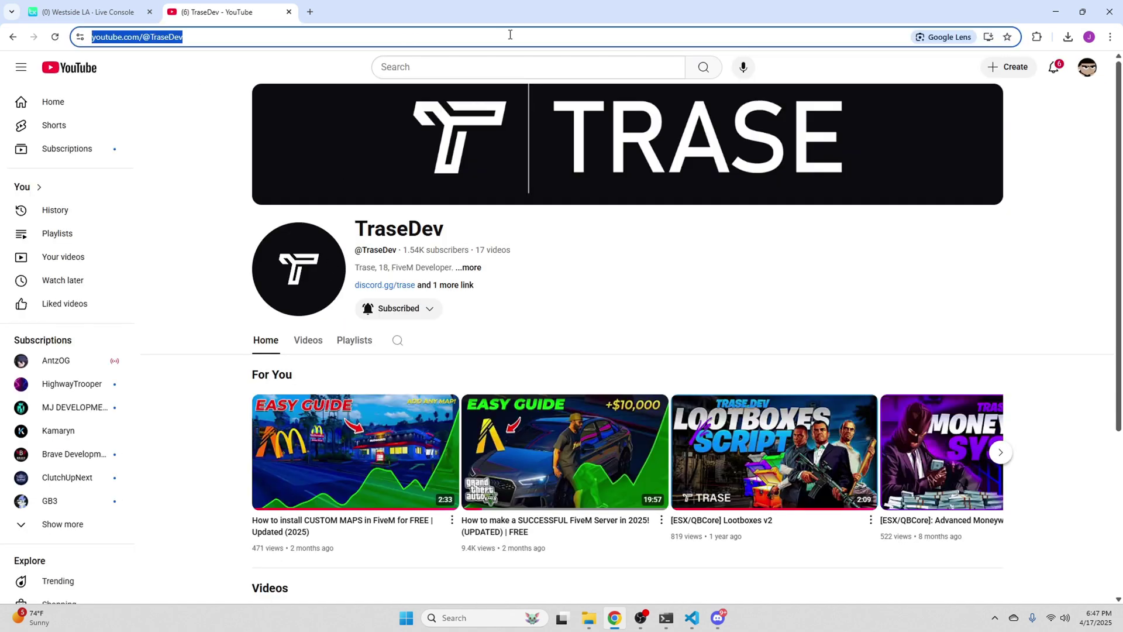
click(692, 611)
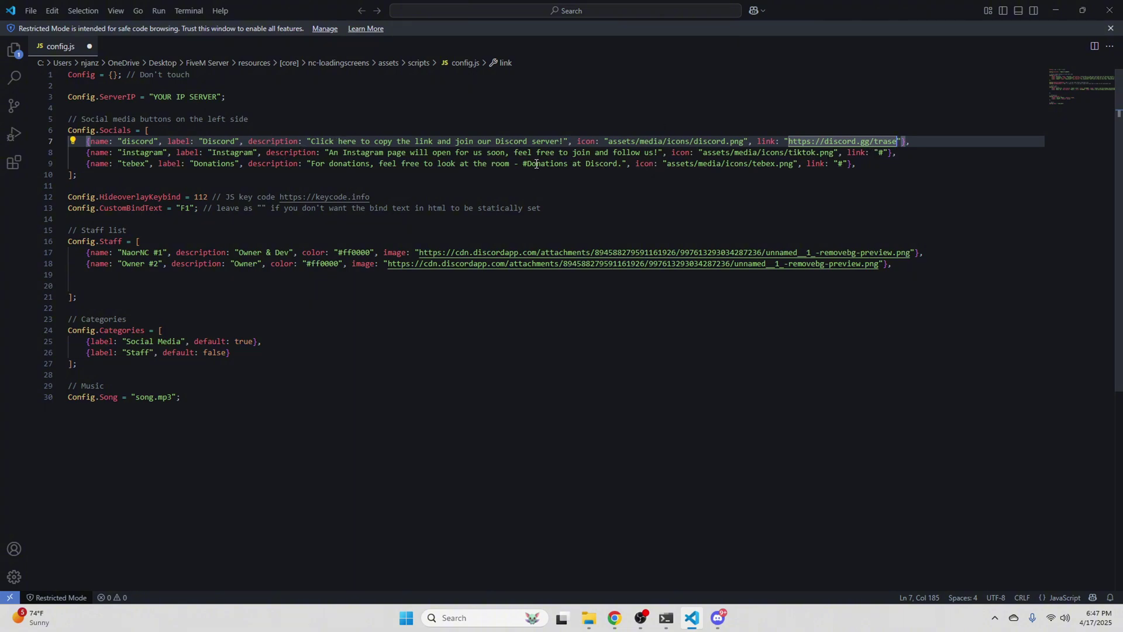
double_click(880, 153)
key(ctrl+v)
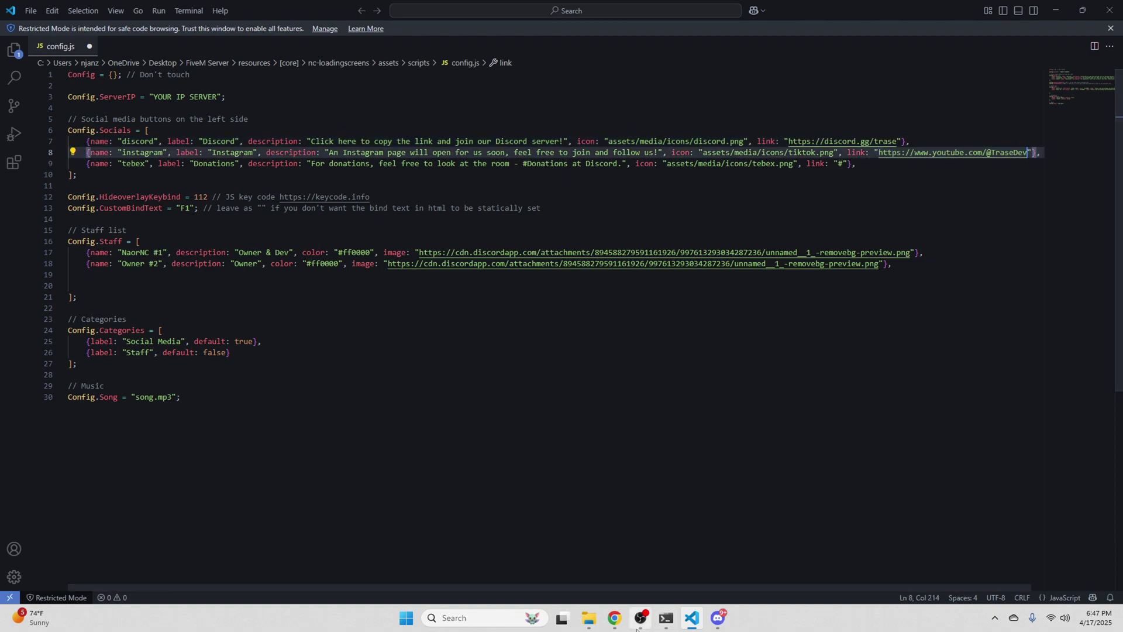
Close Discord's invite dialog and open the premium-releases channel.
click(720, 619)
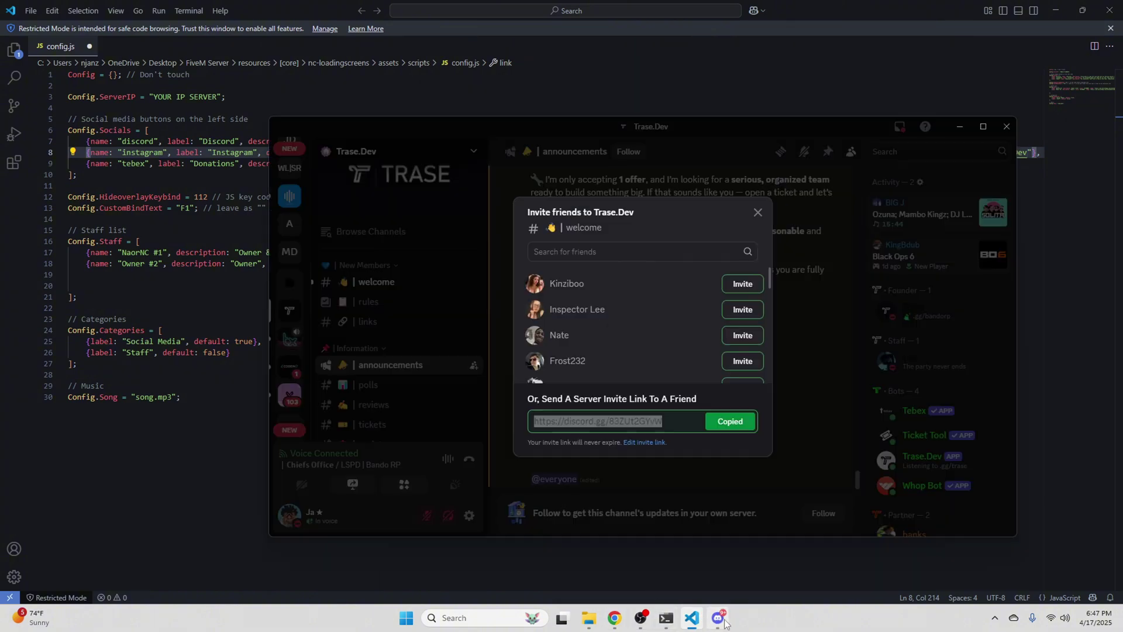
click(401, 273)
scroll(449, 327, down, 5)
scroll(449, 330, down, 3)
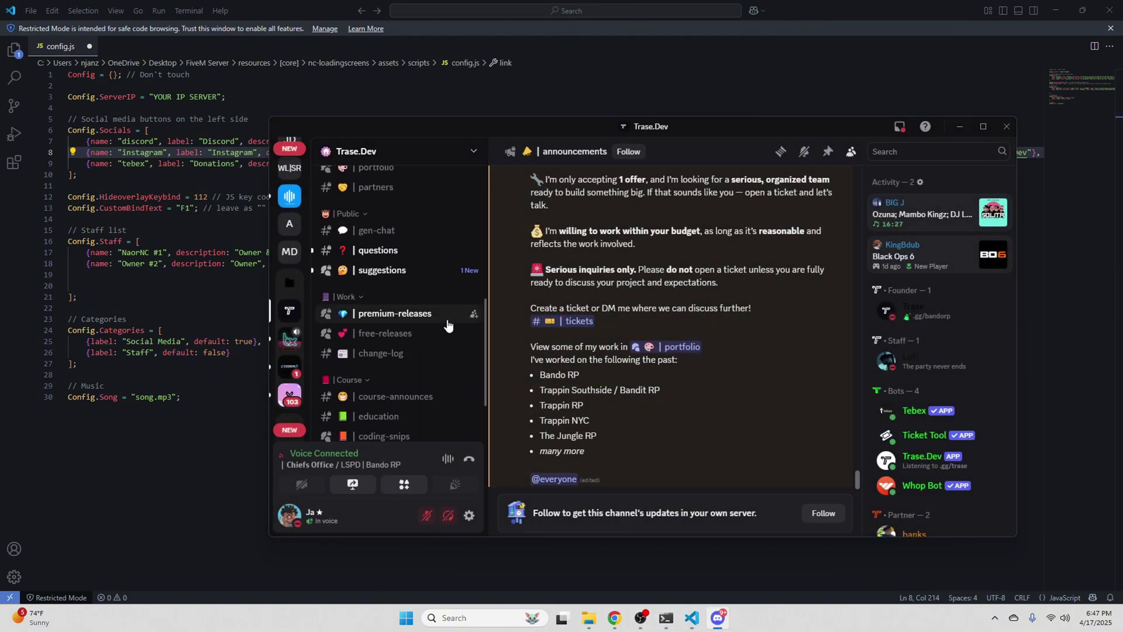
click(435, 299)
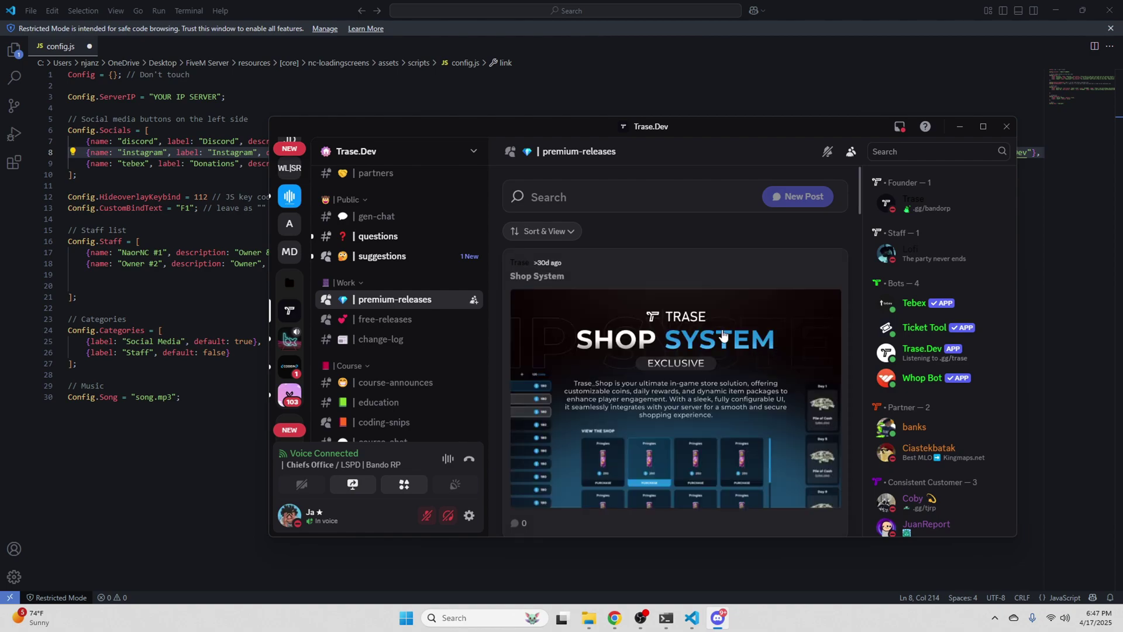
Follow the Shop System post's store link and confirm visiting trase.dev.
click(696, 328)
scroll(815, 358, down, 5)
scroll(815, 358, down, 15)
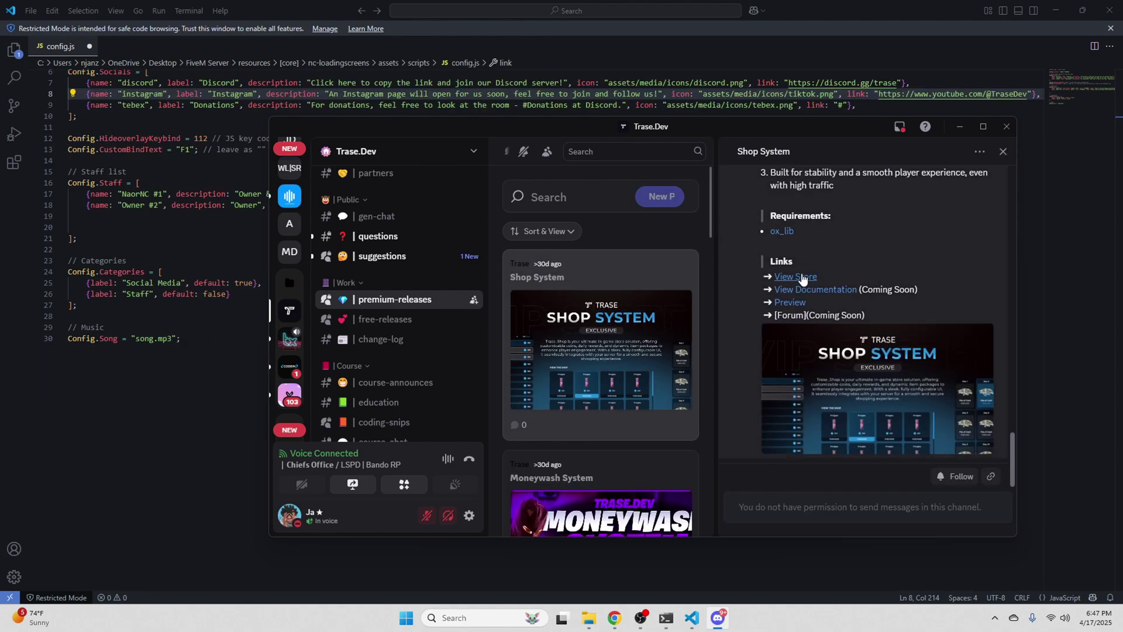
click(804, 277)
click(721, 390)
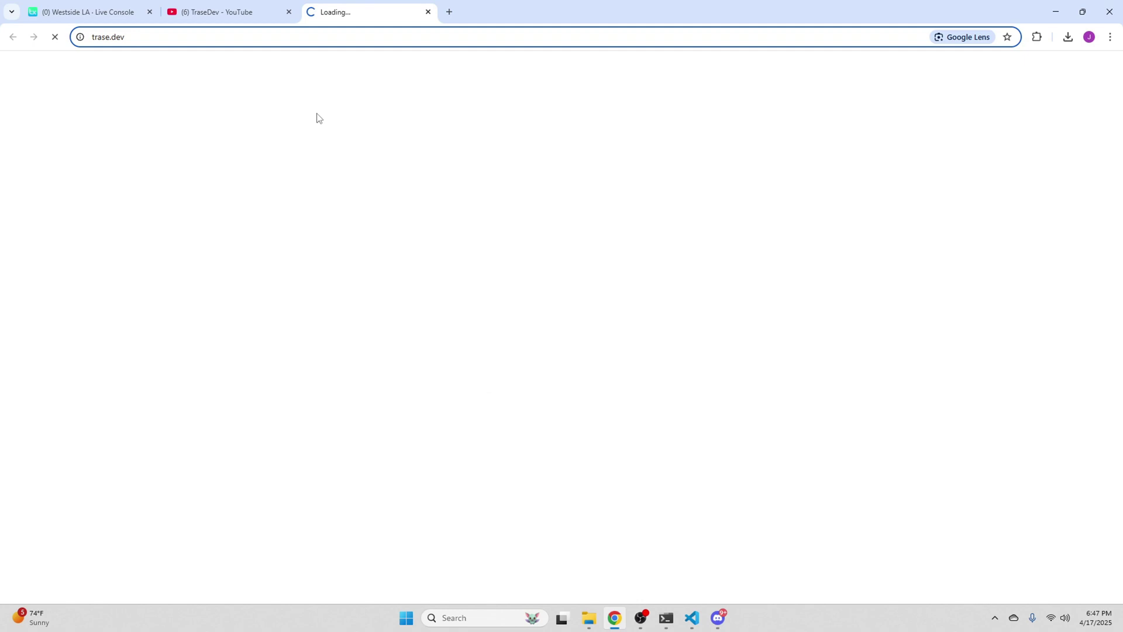
Load the trase.dev store and browse its Escrowed Scripts page, then return home.
click(258, 43)
click(221, 38)
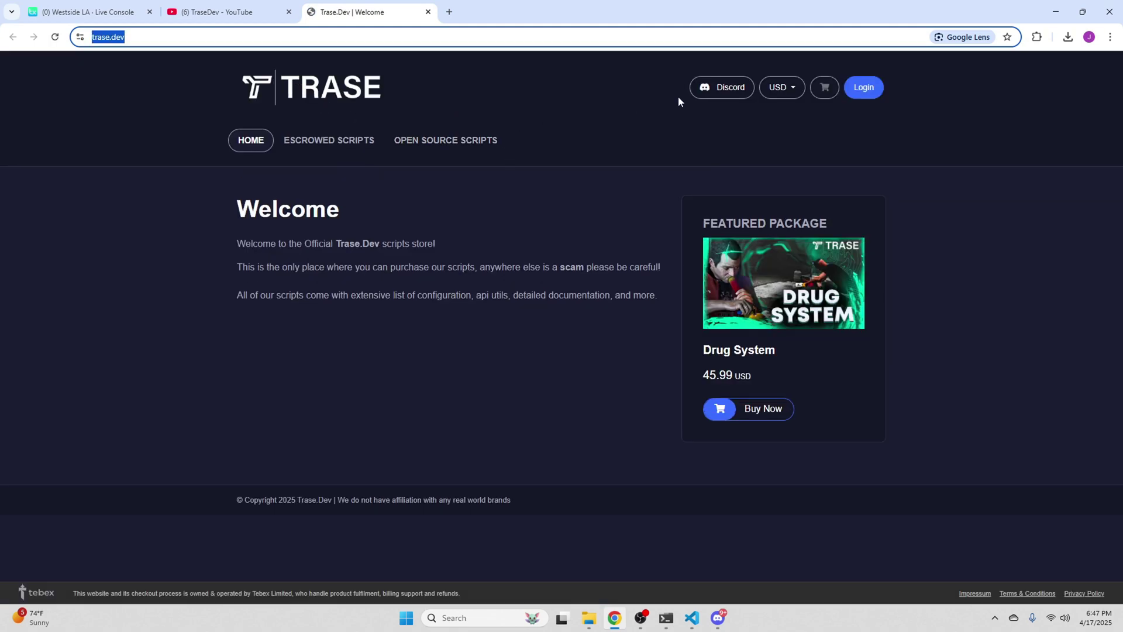
click(255, 144)
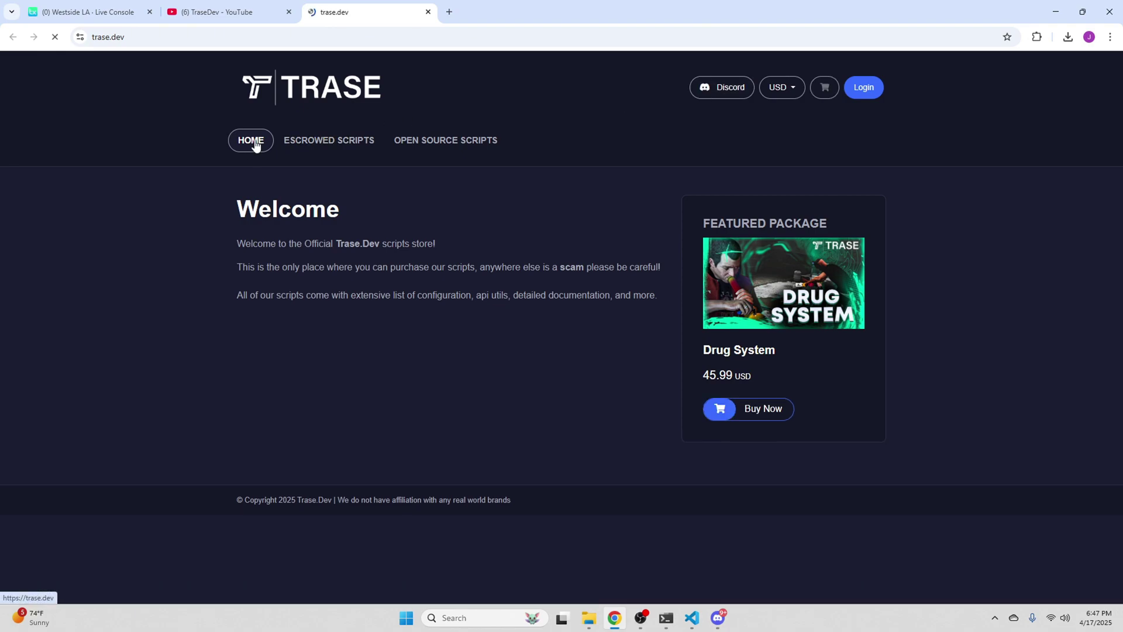
click(321, 142)
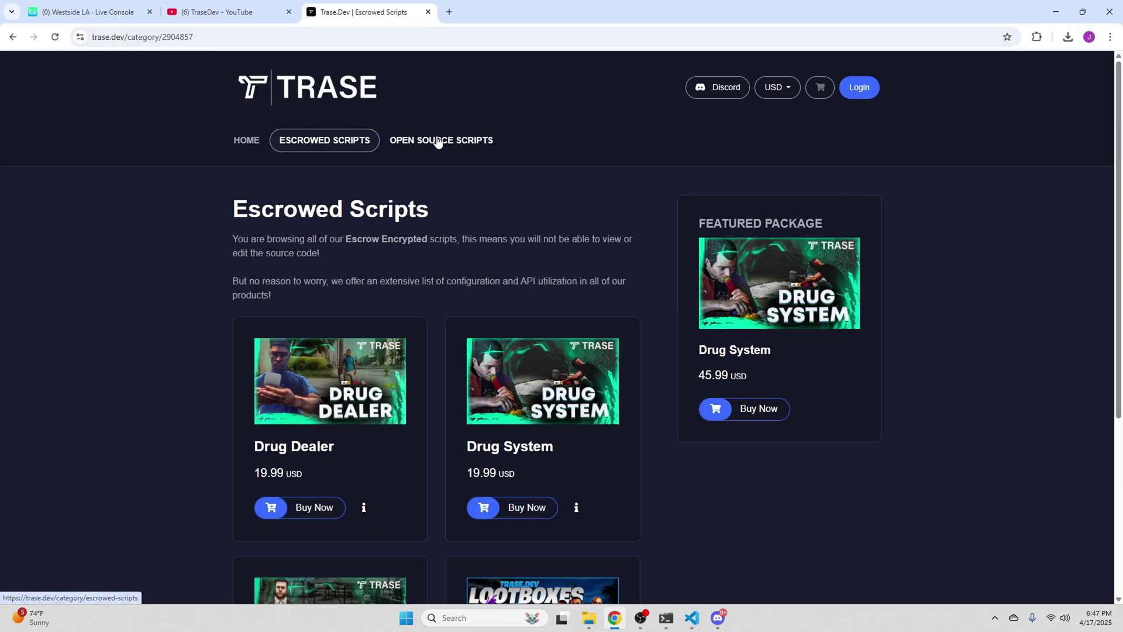
click(245, 144)
Copy the store's address and go back to config.js in VS Code.
click(178, 42)
key(ctrl+c)
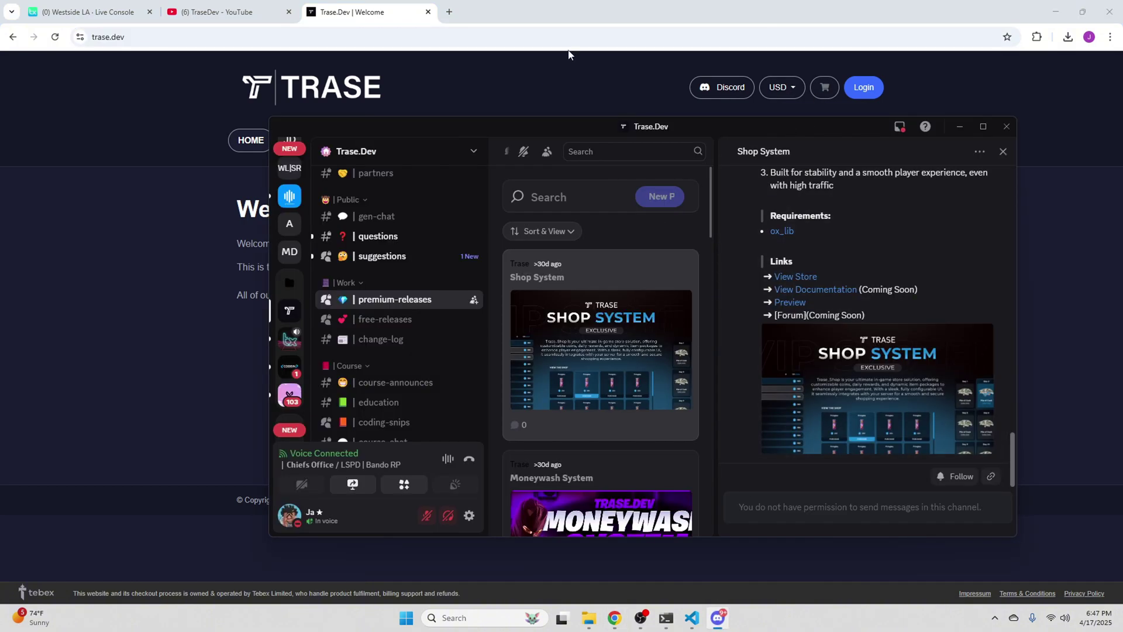
click(589, 618)
click(1054, 10)
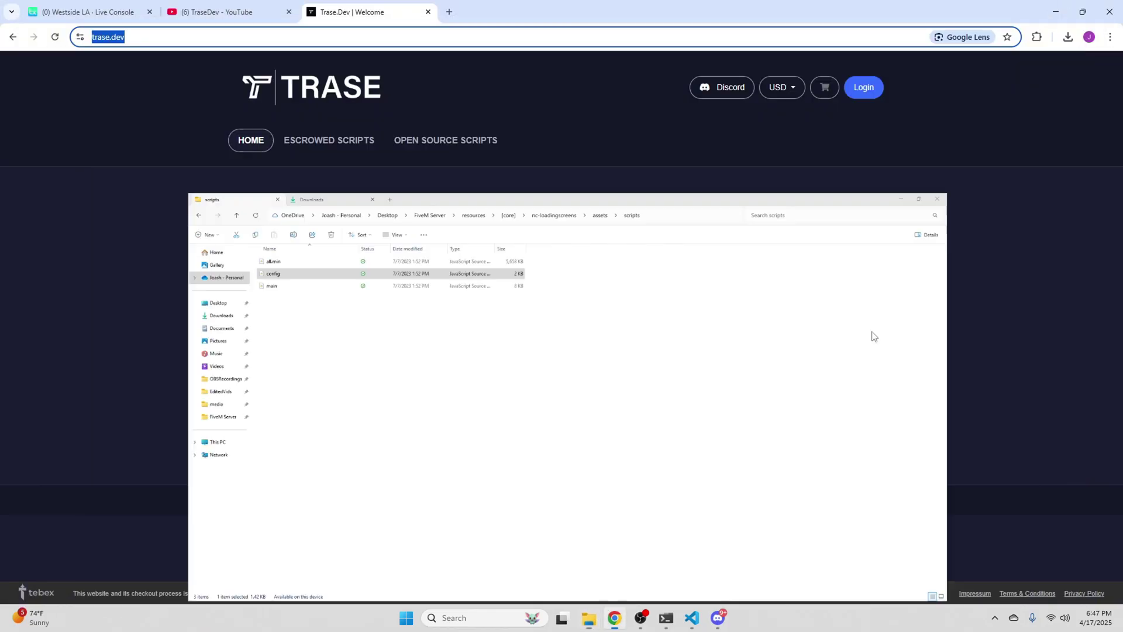
click(691, 619)
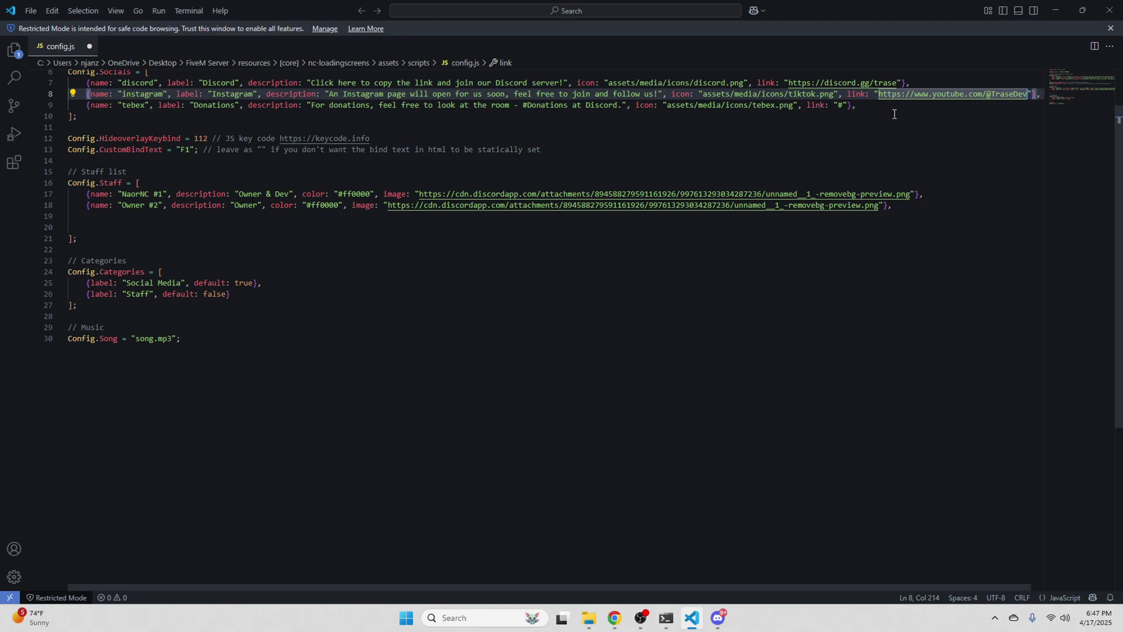
double_click(841, 105)
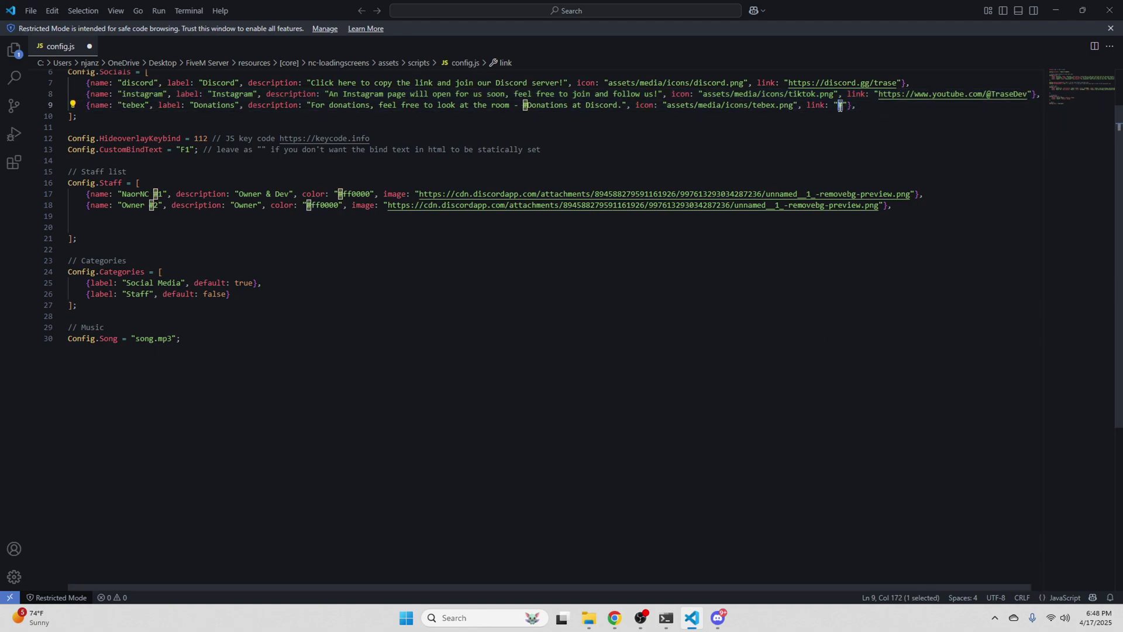
key(ctrl+v)
scroll(942, 158, up, 1)
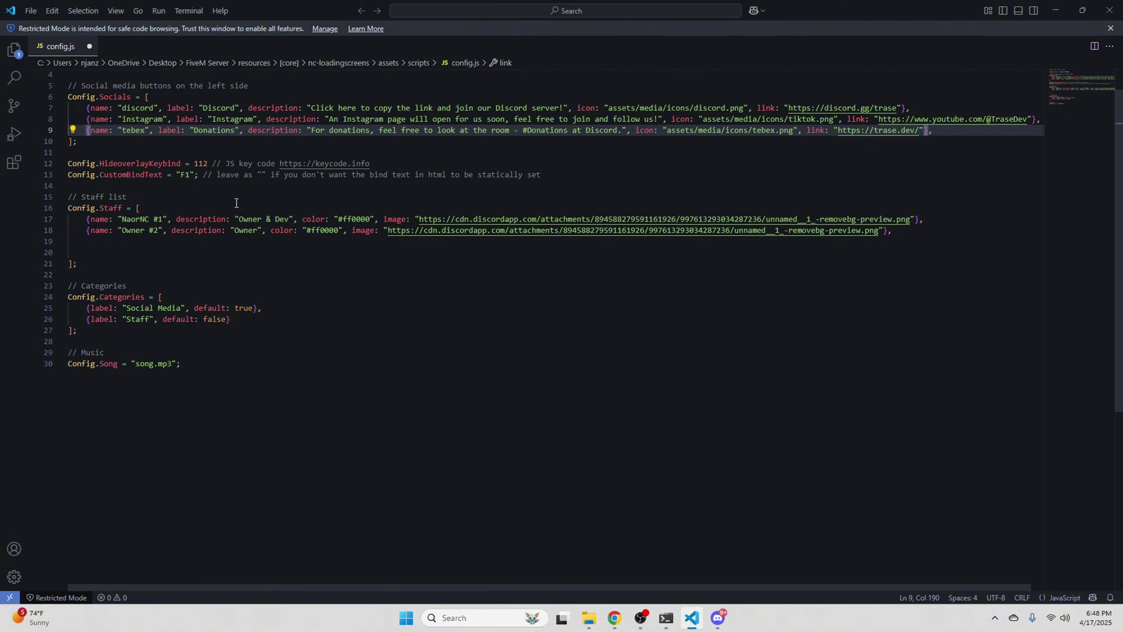
Rename both staff entries to Trase and change the second description from Owner to Dev.
drag(164, 221, 121, 218)
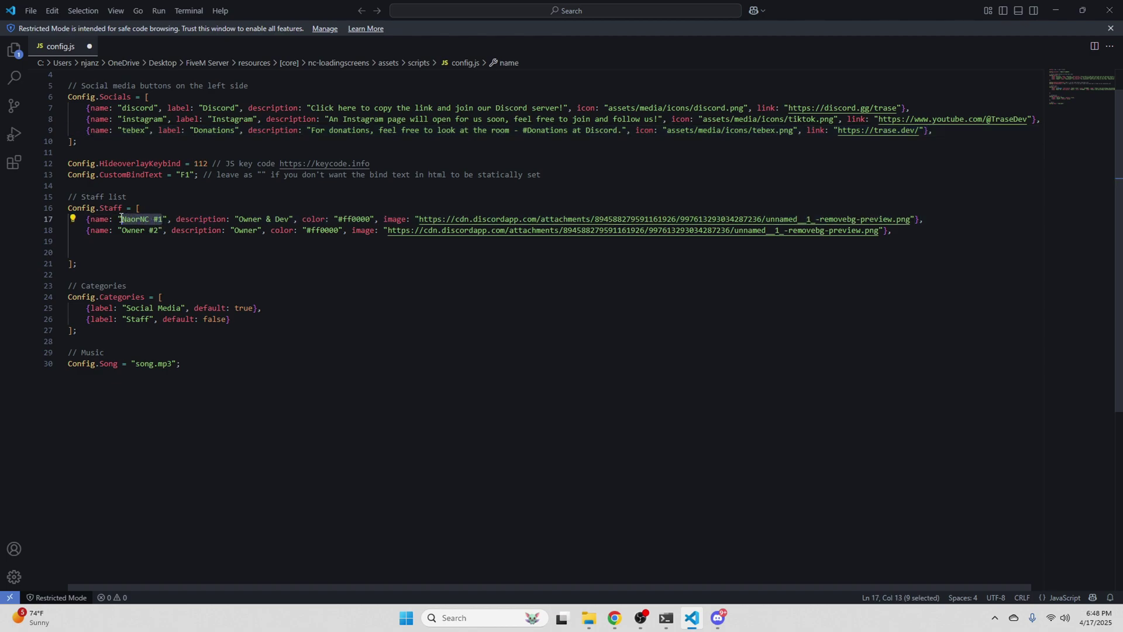
text(Trase)
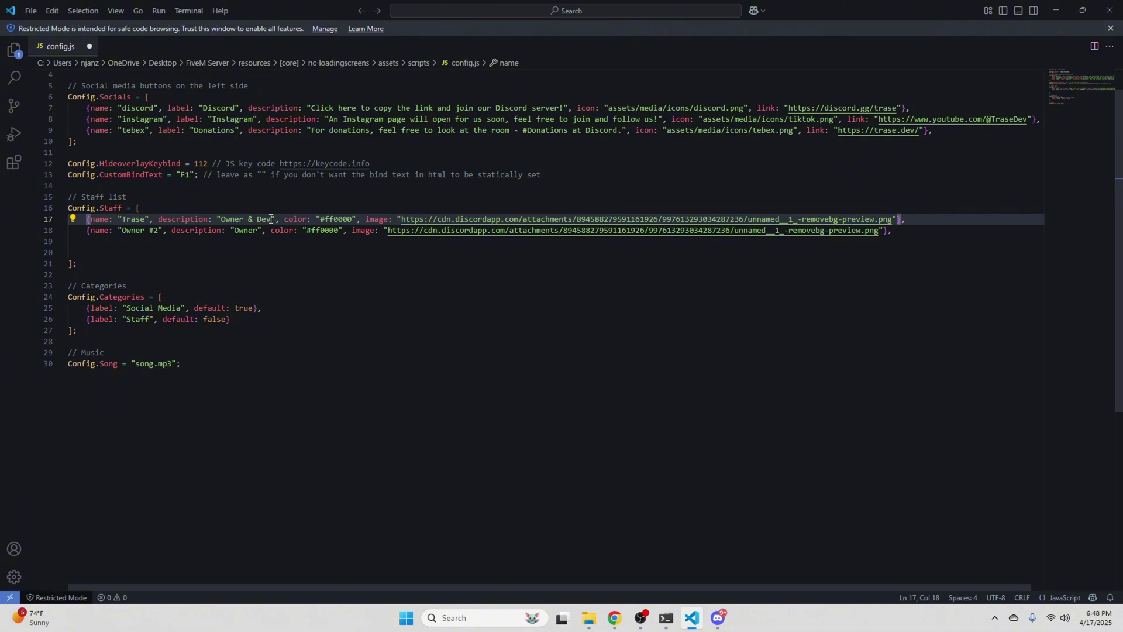
mouse_move(270, 219)
mouse_down()
mouse_move(222, 219)
mouse_move(266, 220)
mouse_up()
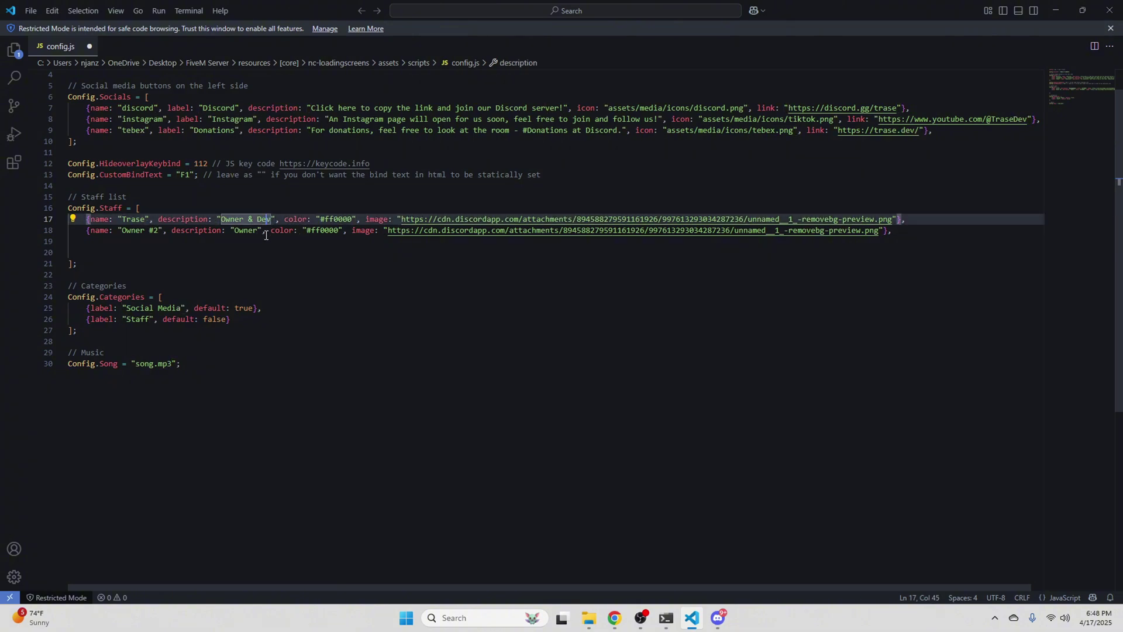
double_click(245, 231)
text(Dev)
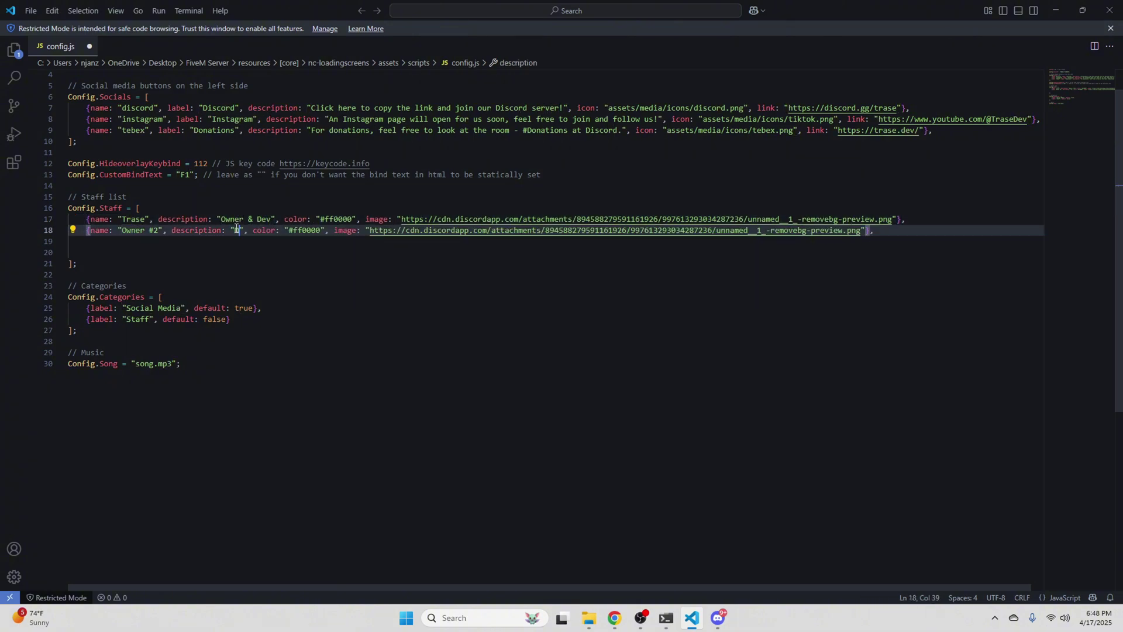
drag(160, 231, 121, 231)
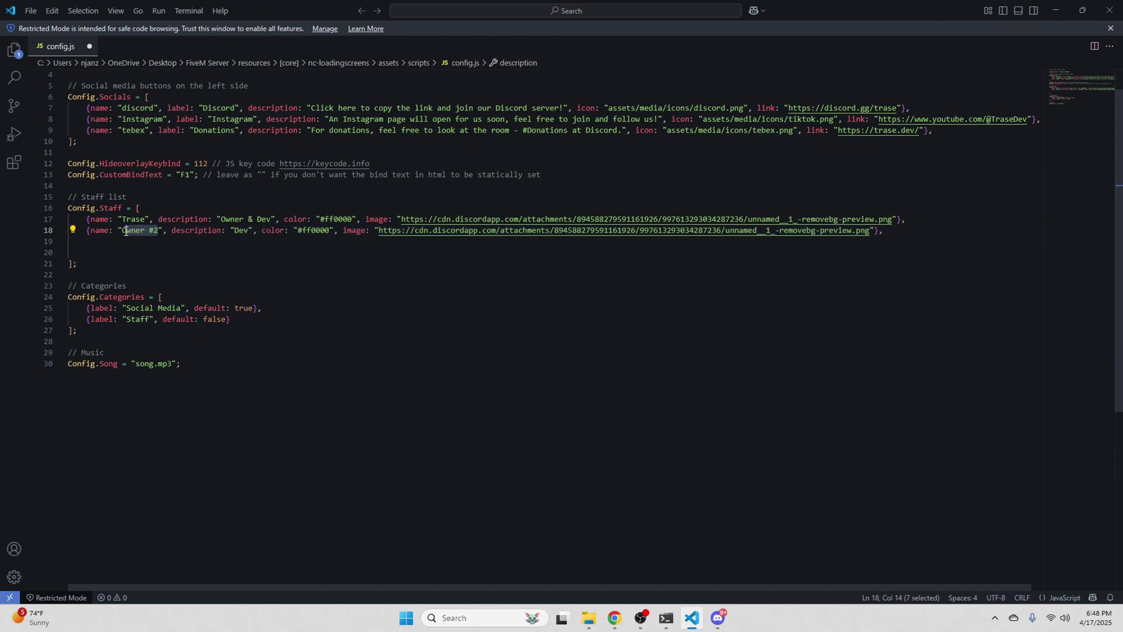
text(Trase)
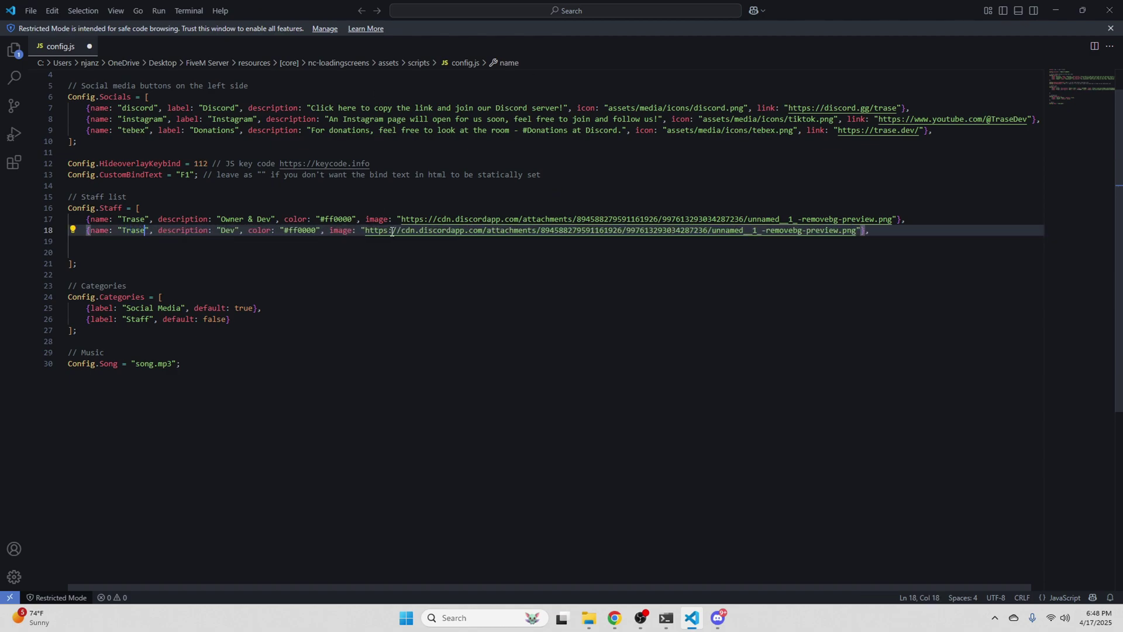
click(714, 622)
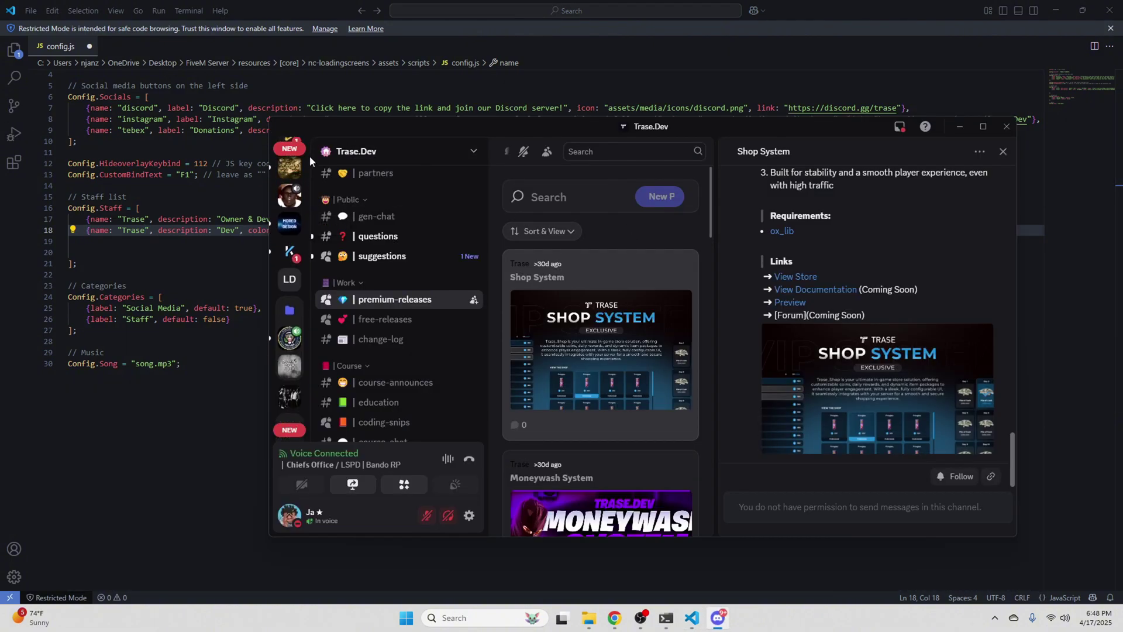
Jump to the direct message conversation with Discord's quick switcher.
scroll(290, 234, up, 3)
click(289, 148)
click(400, 151)
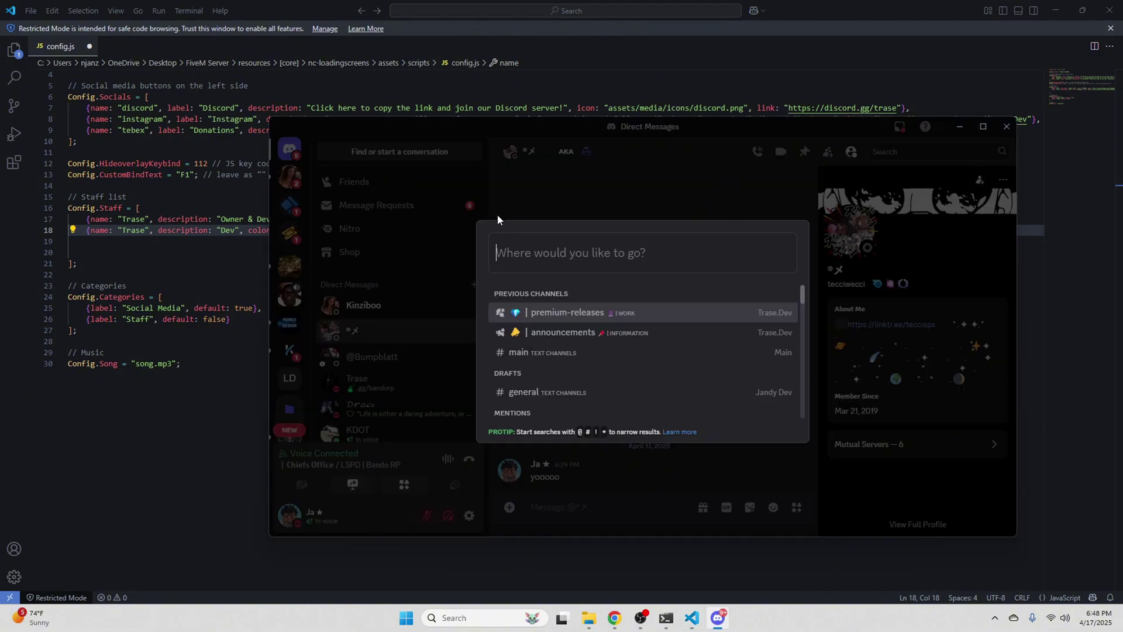
text(..)
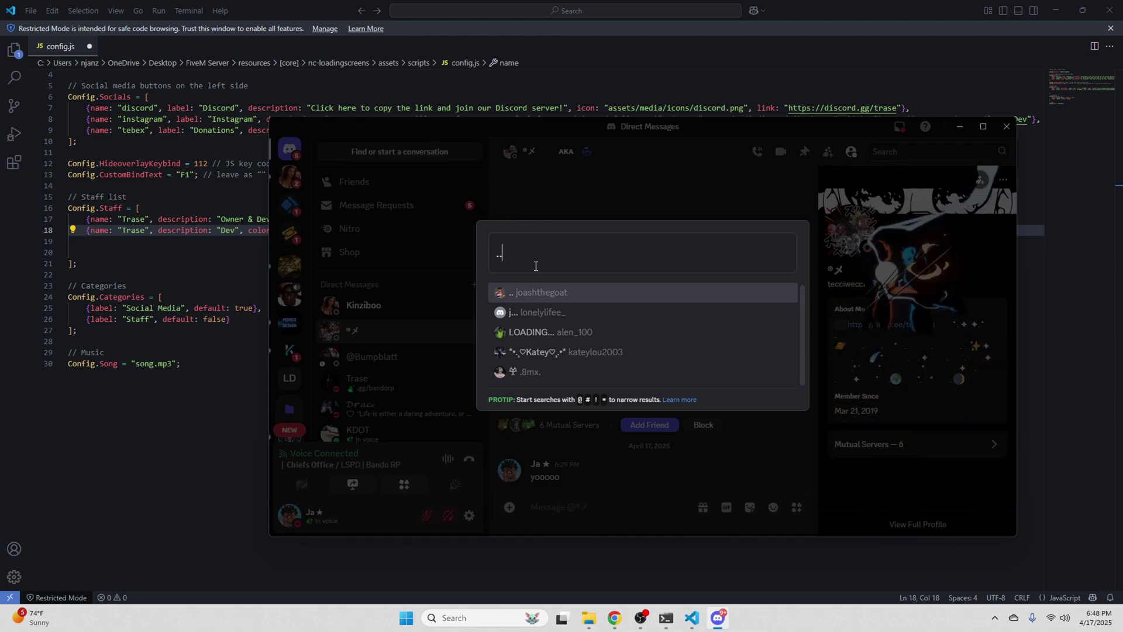
key(Return)
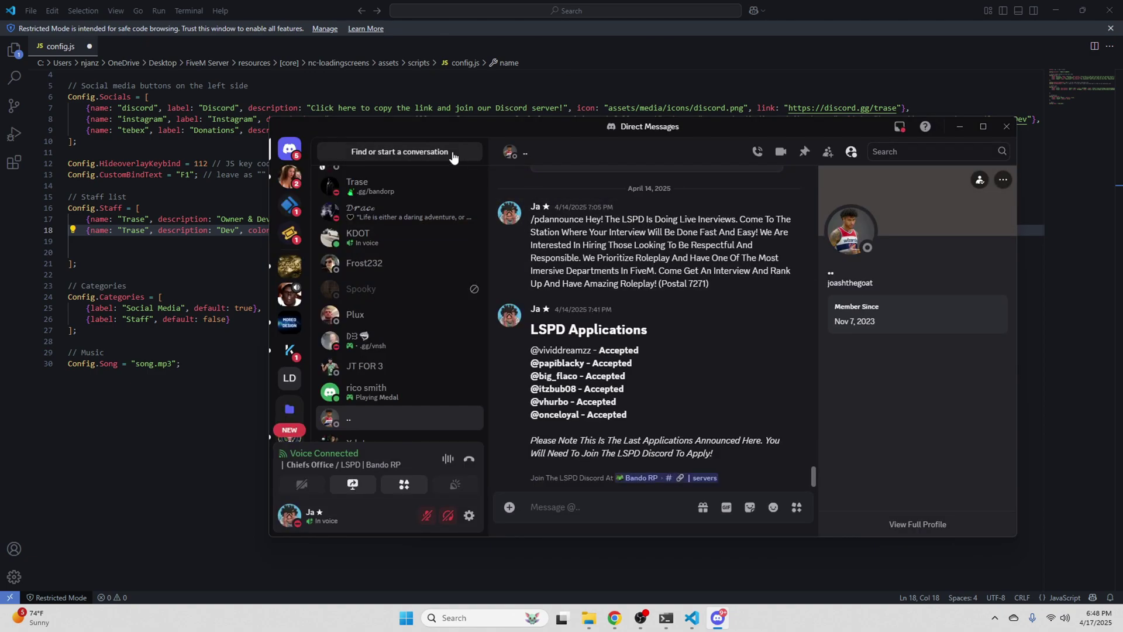
Post the T logo image from File Explorer and copy that message's link.
drag(749, 137, 771, 161)
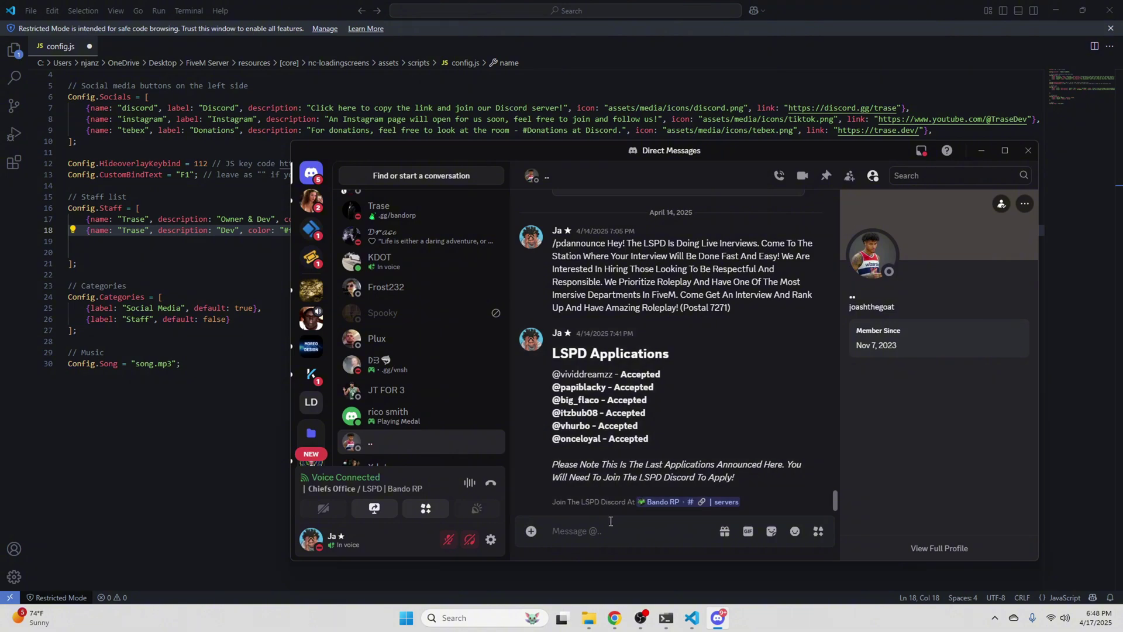
click(588, 617)
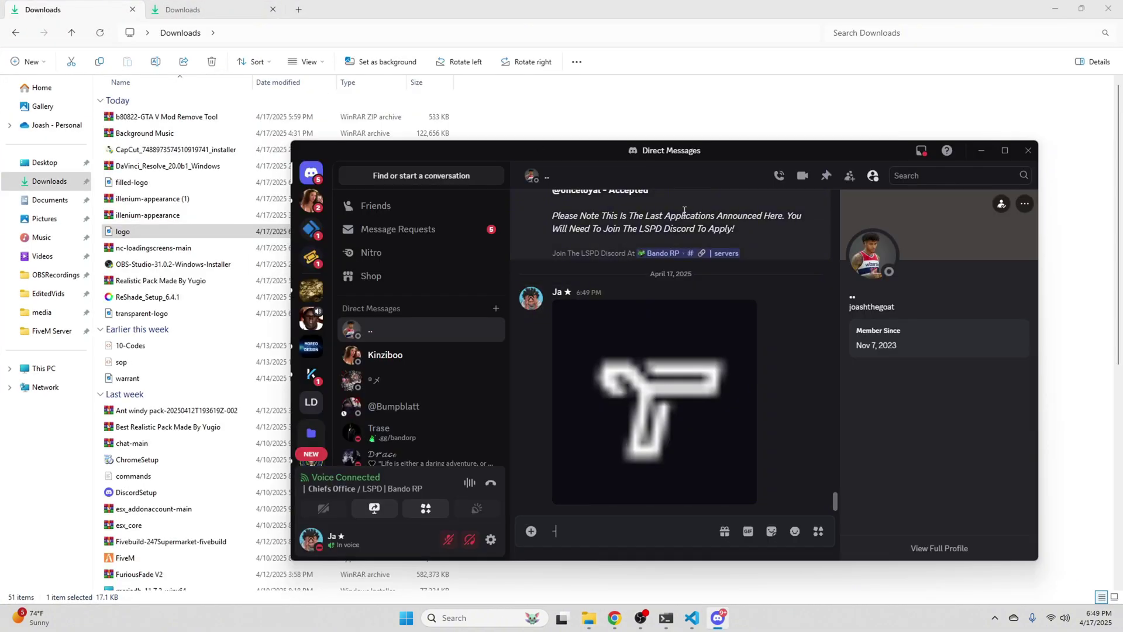
right_click(675, 377)
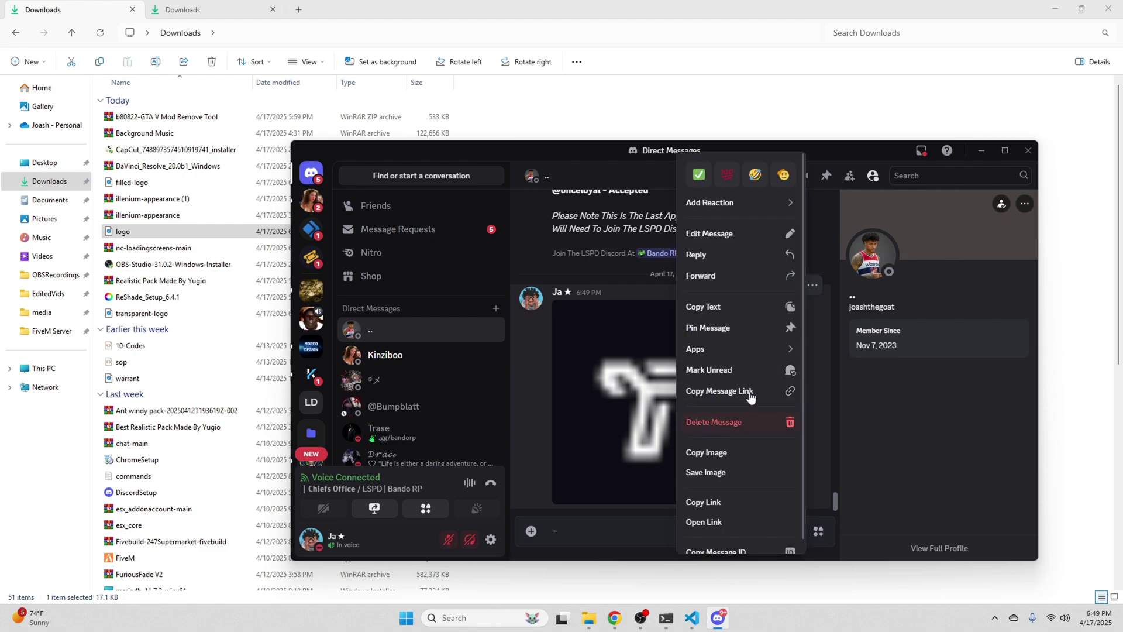
click(751, 391)
Paste the copied message link into the message box to check it, then delete it.
key(ctrl+a)
key(ctrl+v)
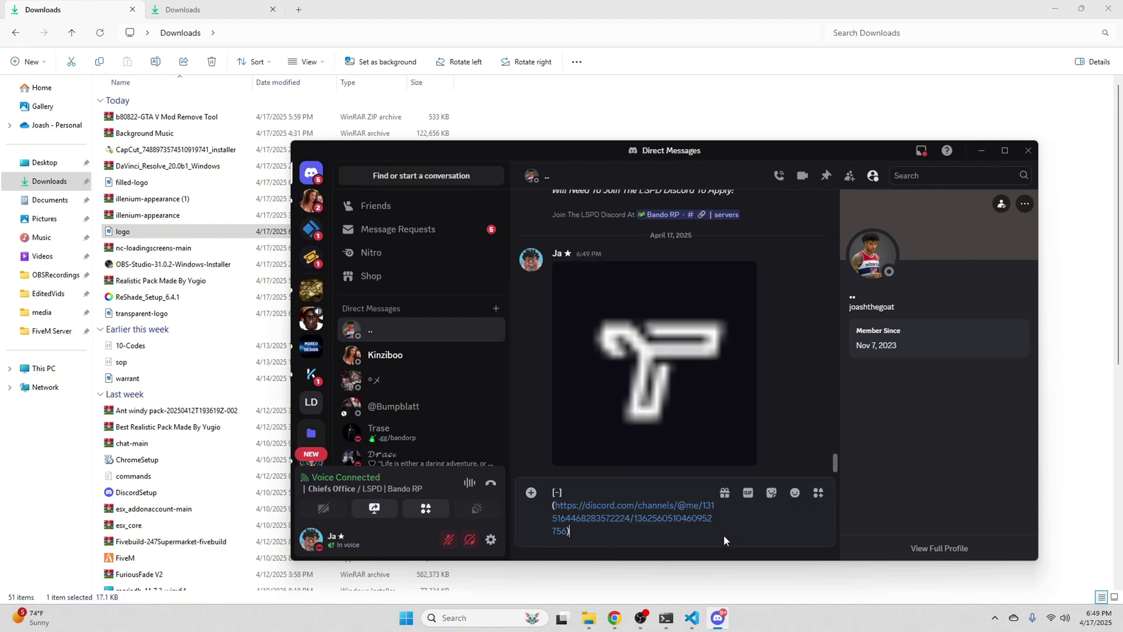
key(ctrl+a)
key(BackSpace)
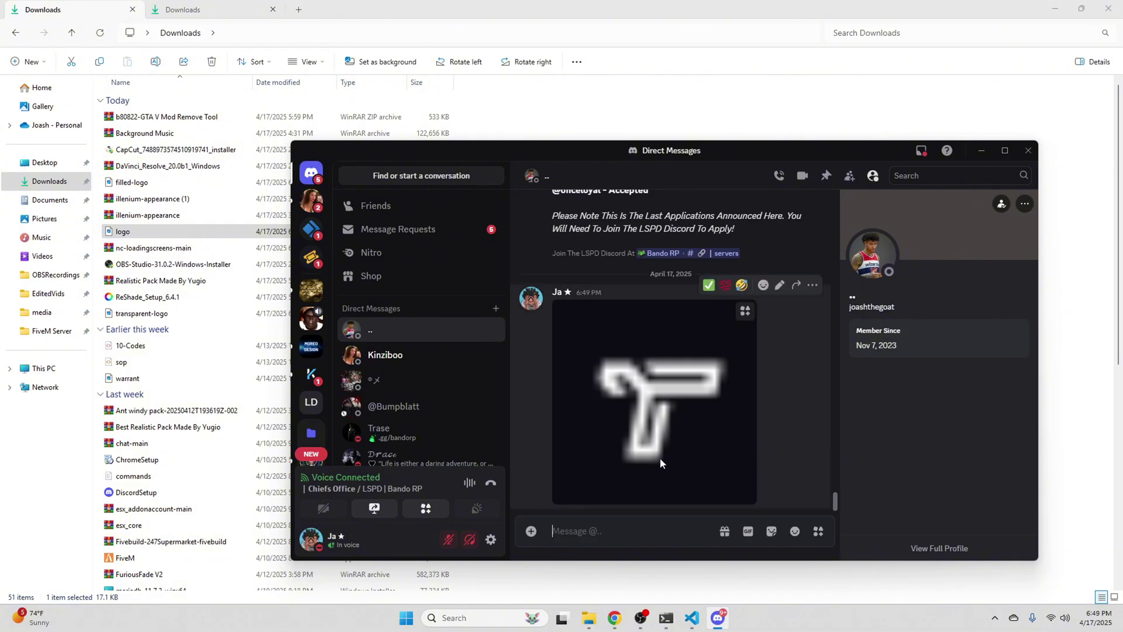
View the posted logo image full size and zoom in, then close the viewer.
click(665, 436)
click(727, 220)
click(1014, 174)
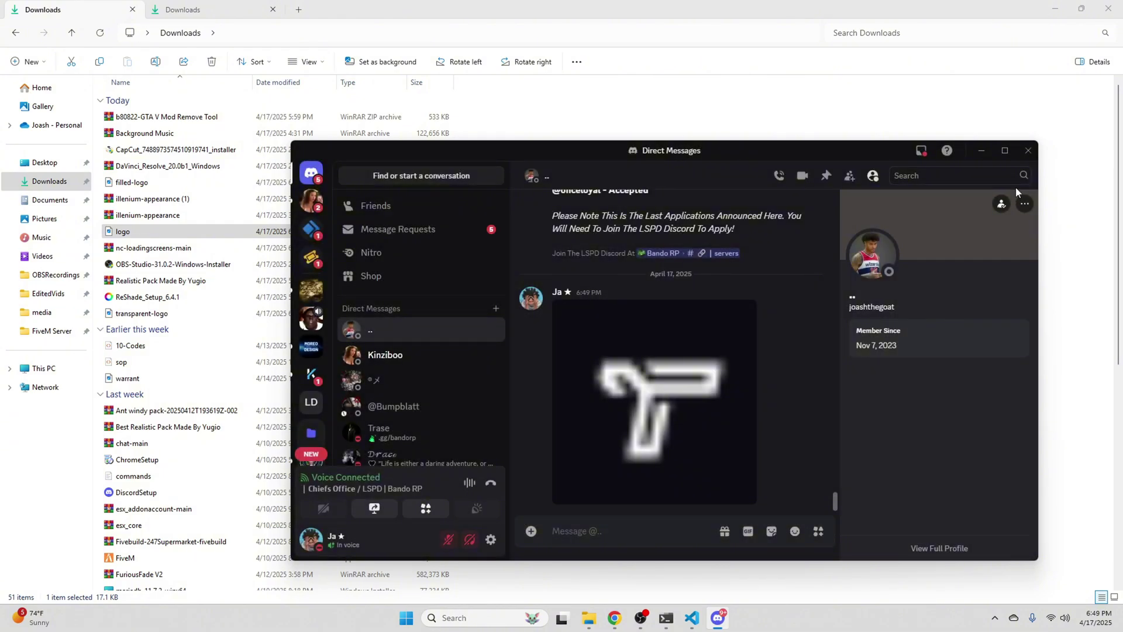
click(691, 618)
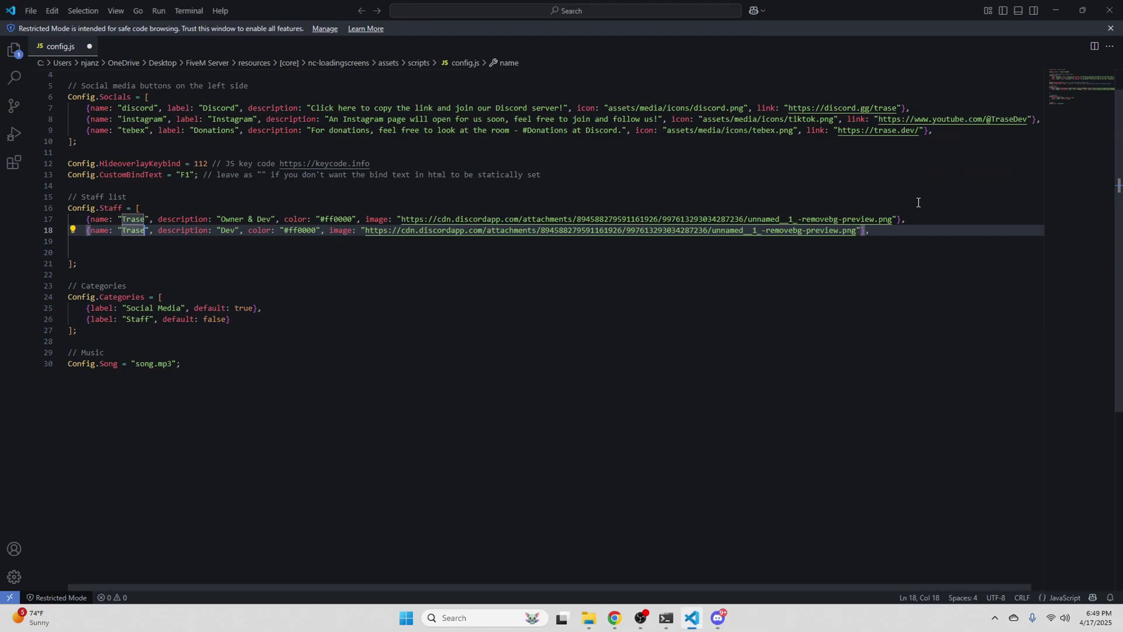
Paste the Discord message link over the staff image URL, Save All, and close config.js.
drag(403, 219, 365, 230)
key(ctrl+v)
key(ctrl+v)
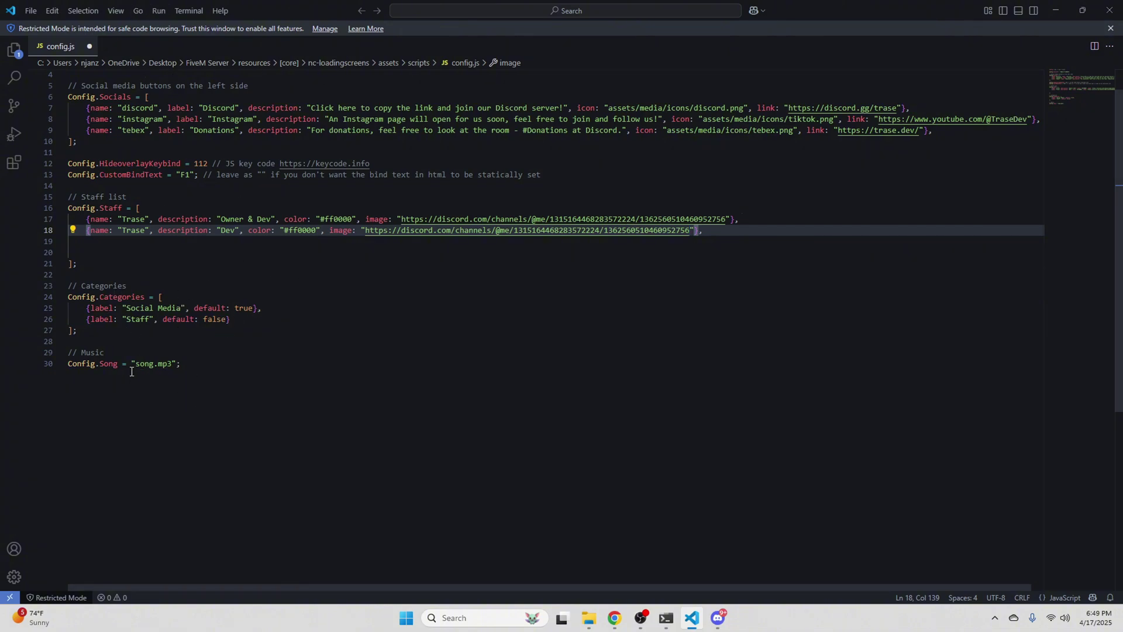
click(30, 11)
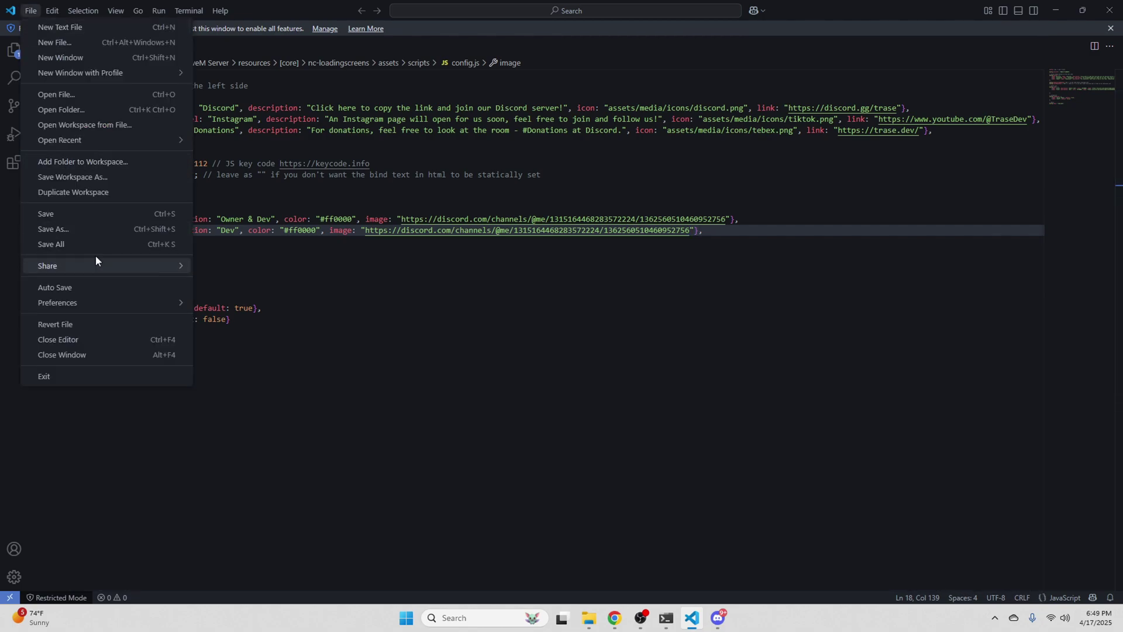
click(73, 244)
key(ctrl+w)
key(ctrl+w)
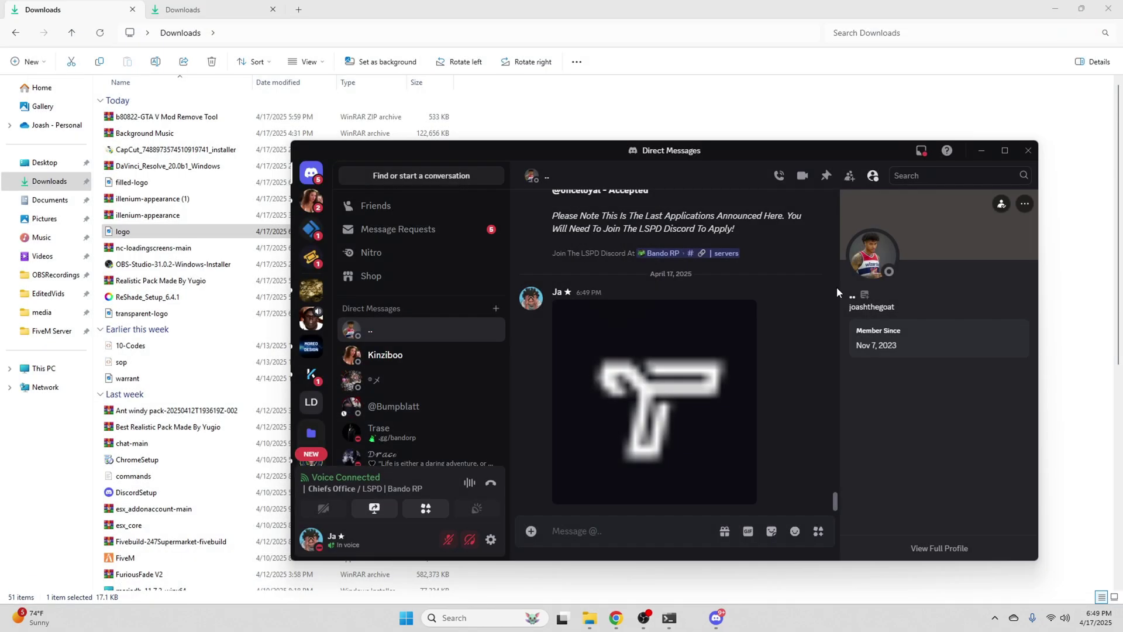
Browse File Explorer to FiveM Server > resources > [core] > nc-loadingscreens.
click(601, 617)
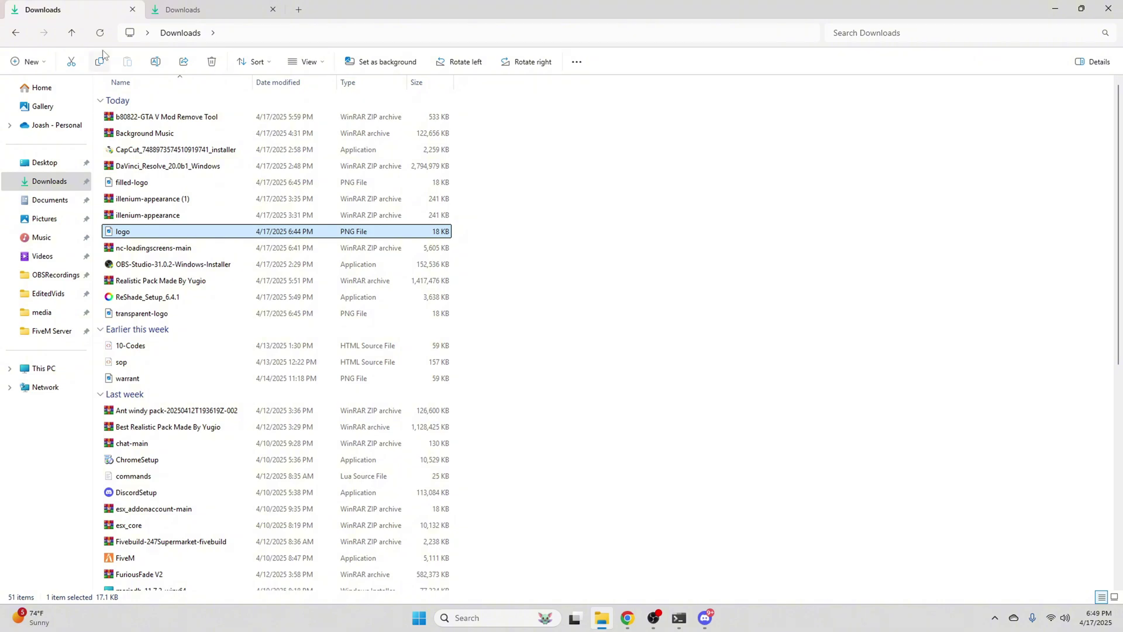
click(188, 9)
click(66, 293)
click(69, 332)
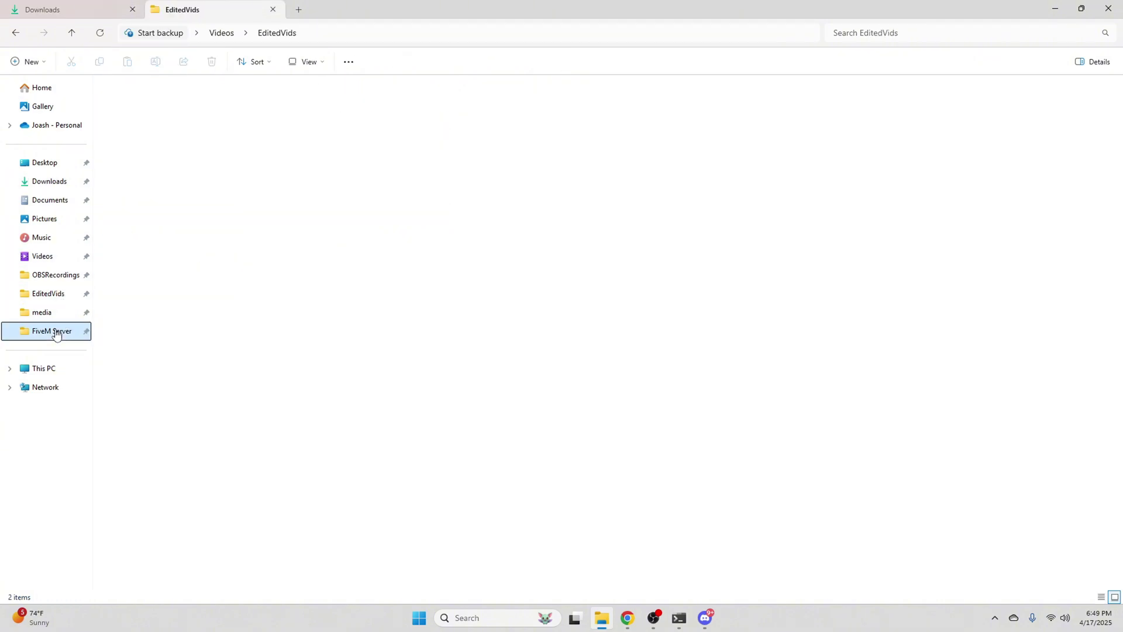
double_click(126, 138)
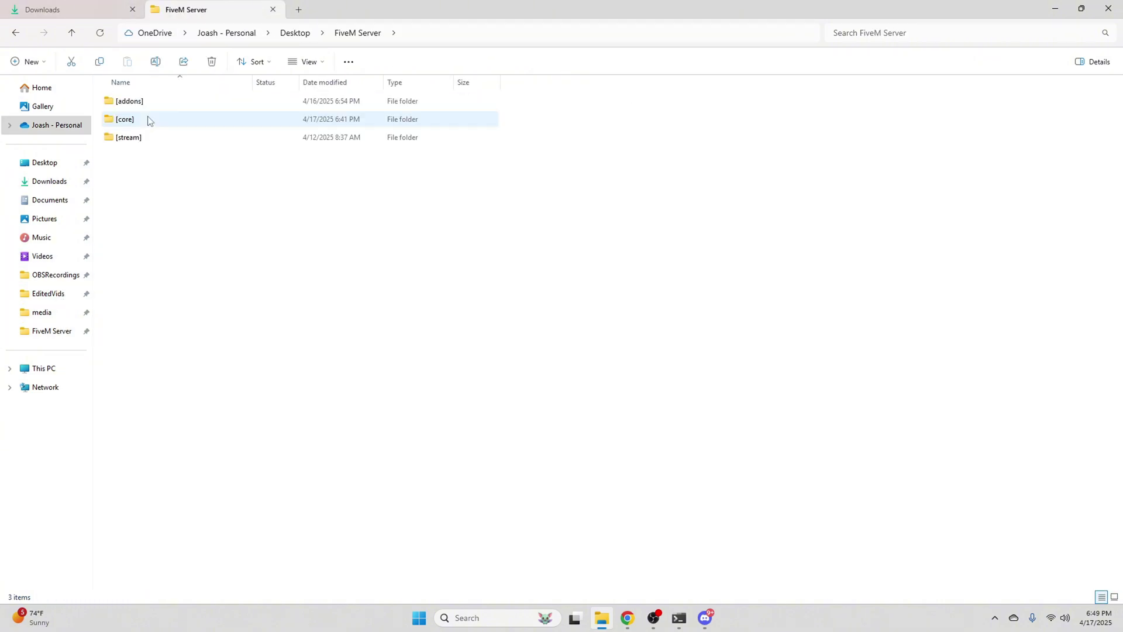
double_click(141, 101)
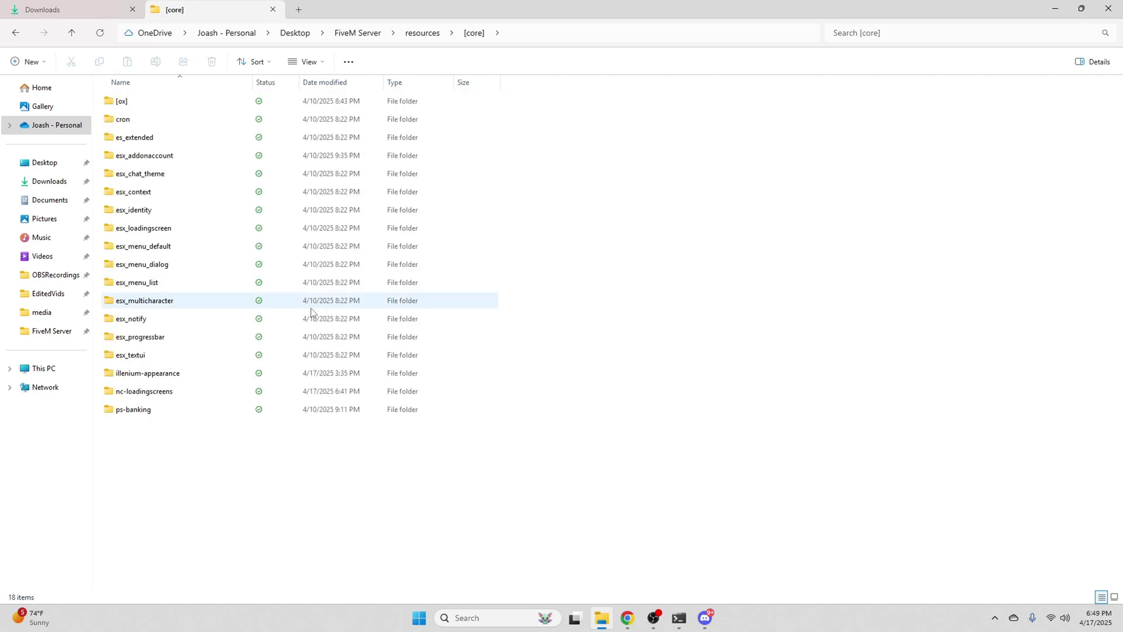
double_click(179, 391)
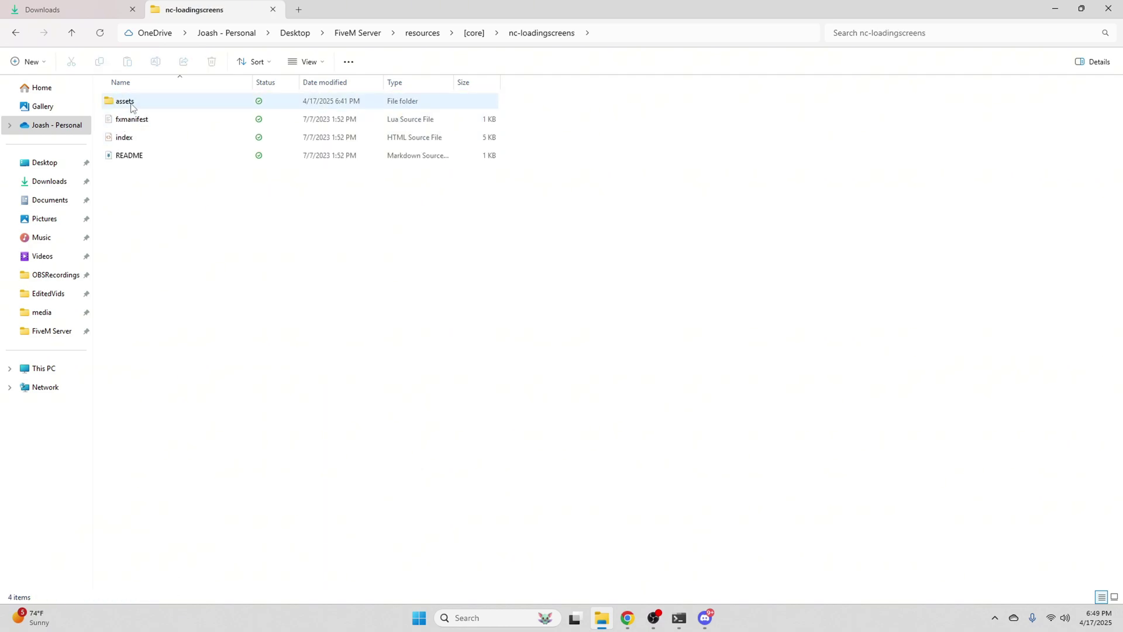
Look inside the assets folder, go back, and open index.html in the code editor.
double_click(131, 104)
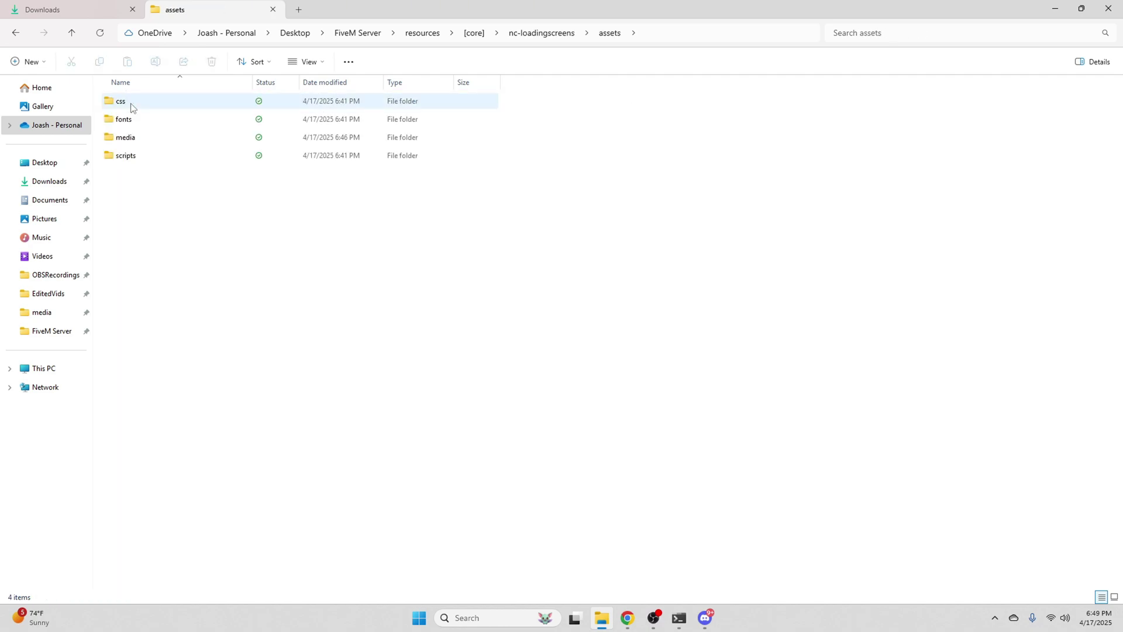
click(20, 32)
click(181, 208)
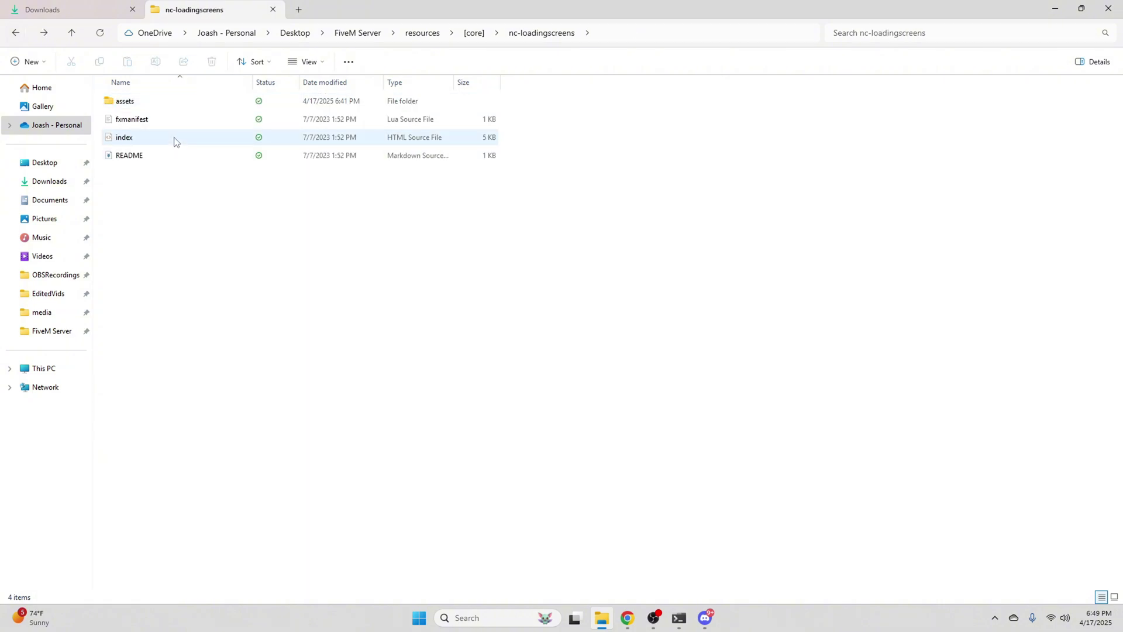
double_click(176, 141)
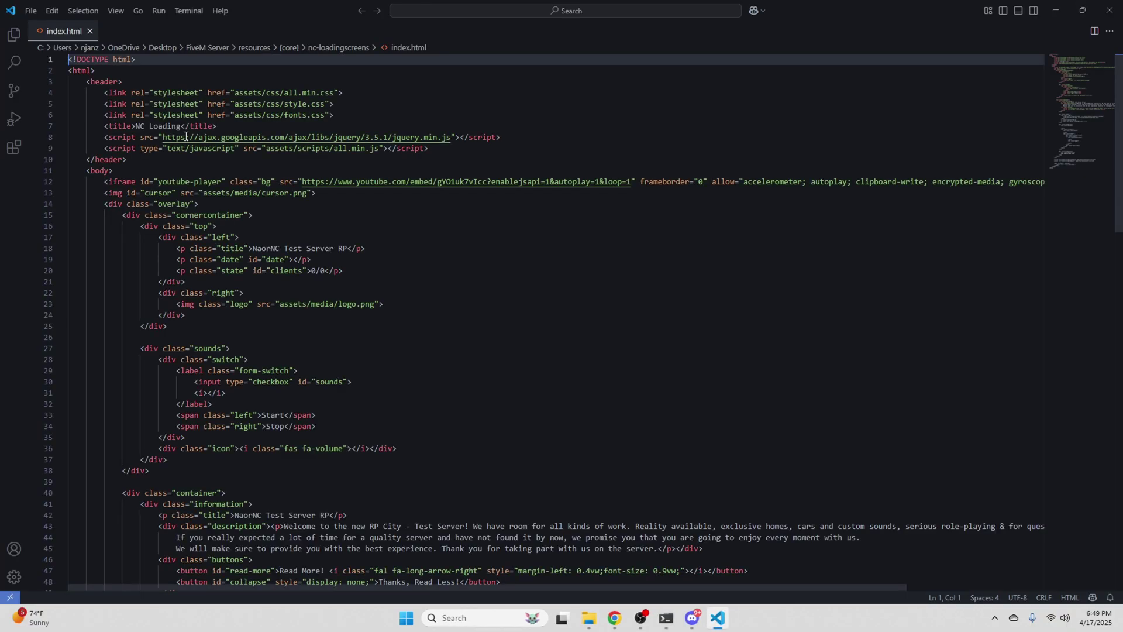
Scroll through index.html, then close the editor and reopen index.html from the folder.
scroll(288, 224, down, 3)
scroll(316, 245, down, 3)
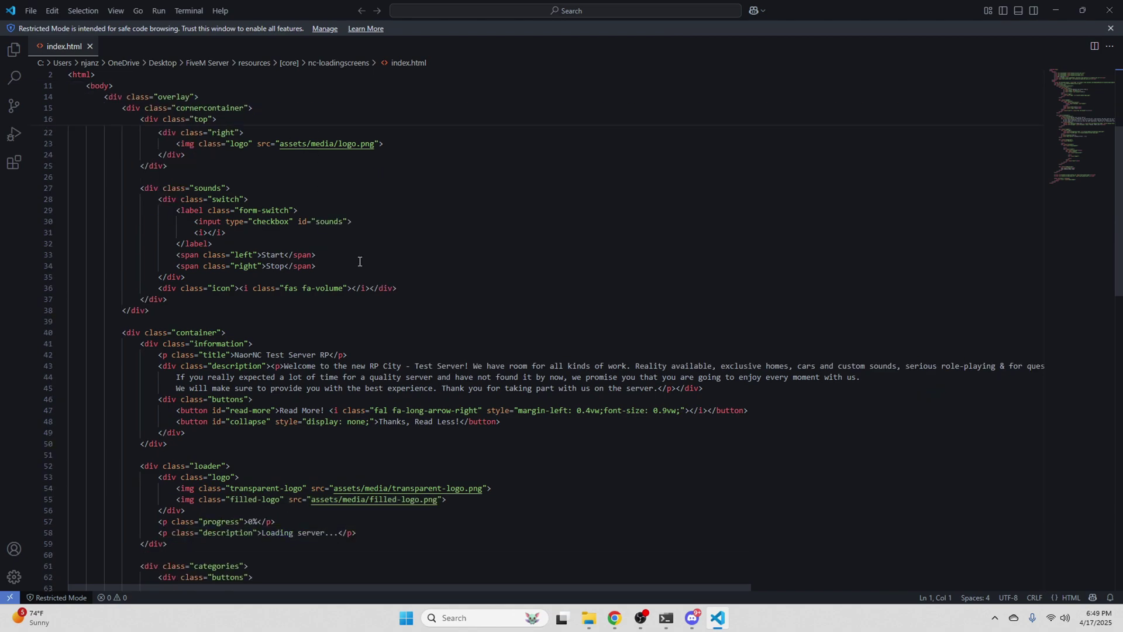
scroll(447, 300, up, 6)
click(1109, 10)
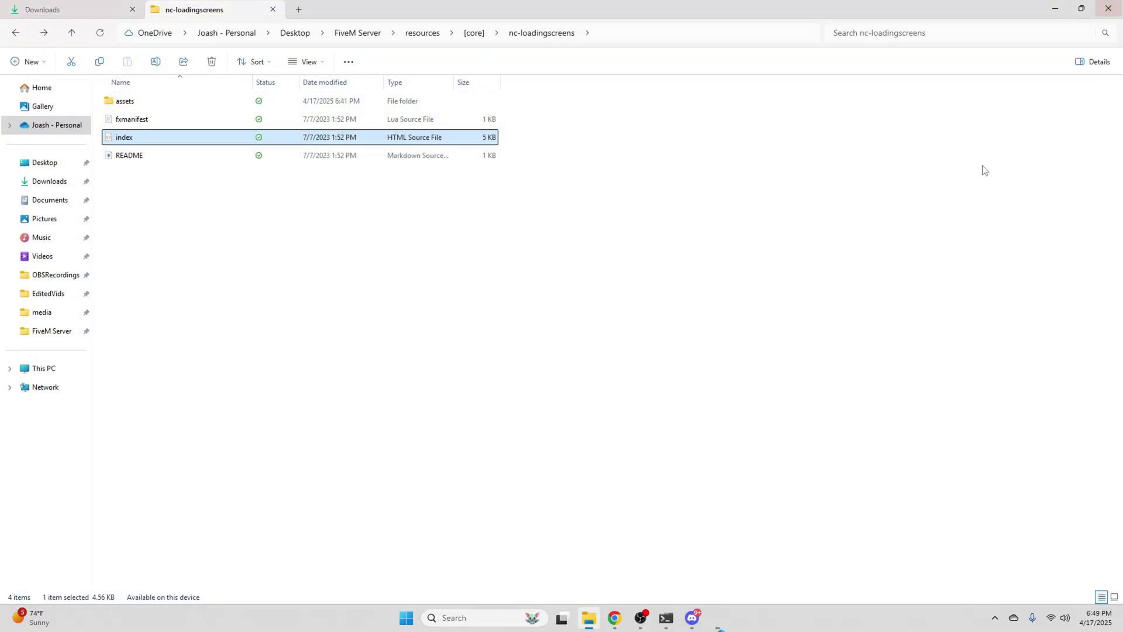
double_click(311, 143)
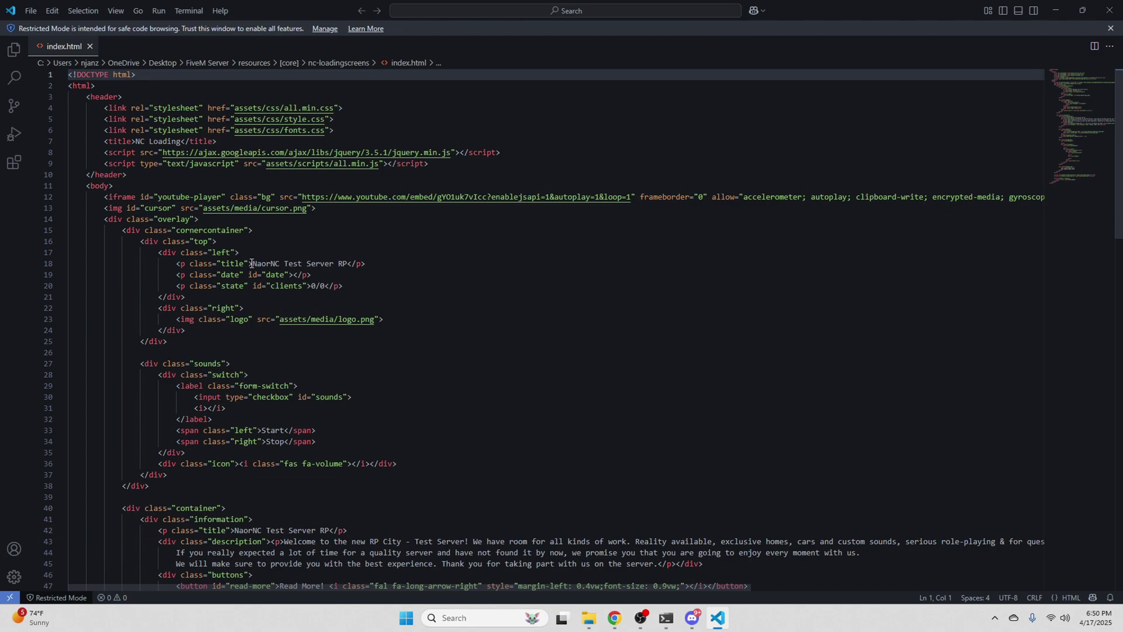
Replace both 'NaorNC Test Server RP' titles with 'Trase Dev' (second typed 'TrAse Dev').
drag(253, 263, 348, 264)
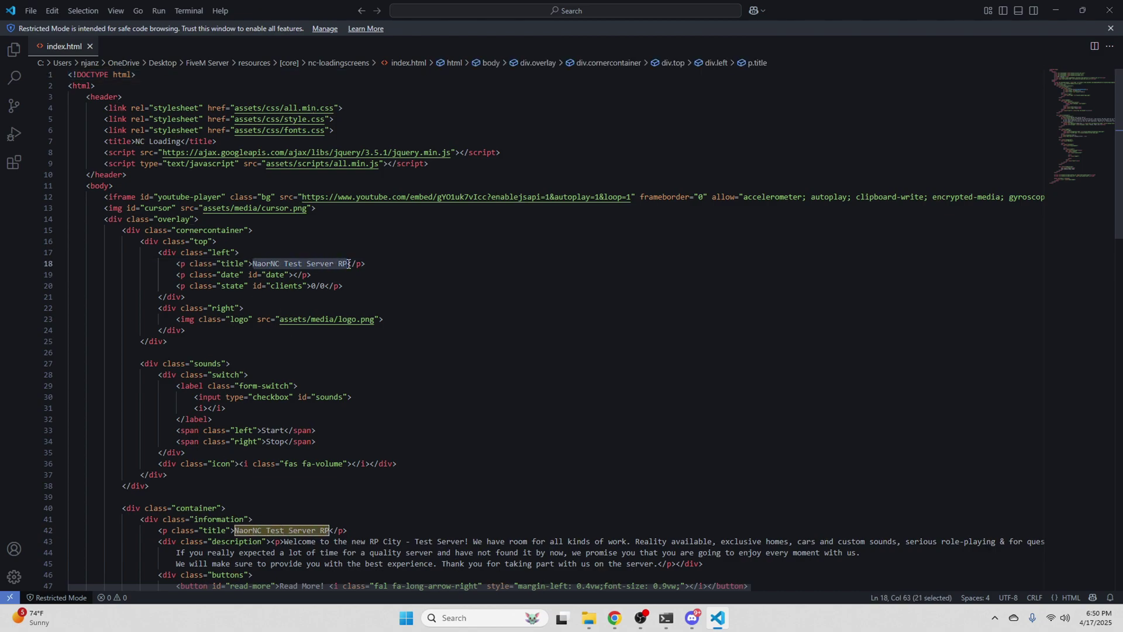
text(Trase )
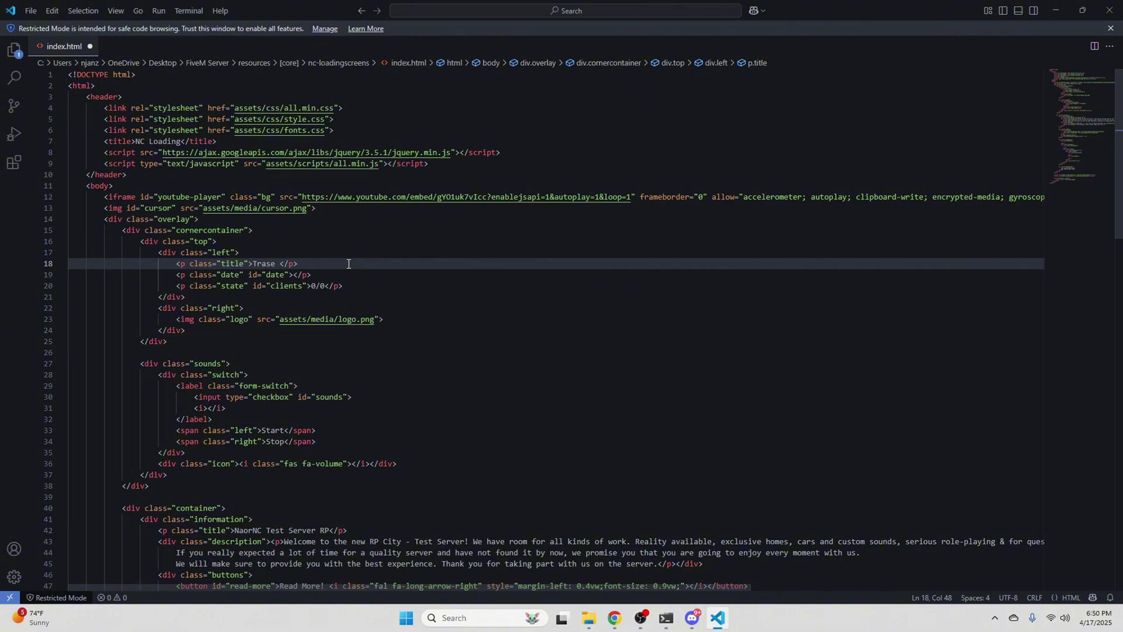
text(Dev)
scroll(377, 250, down, 5)
click(239, 383)
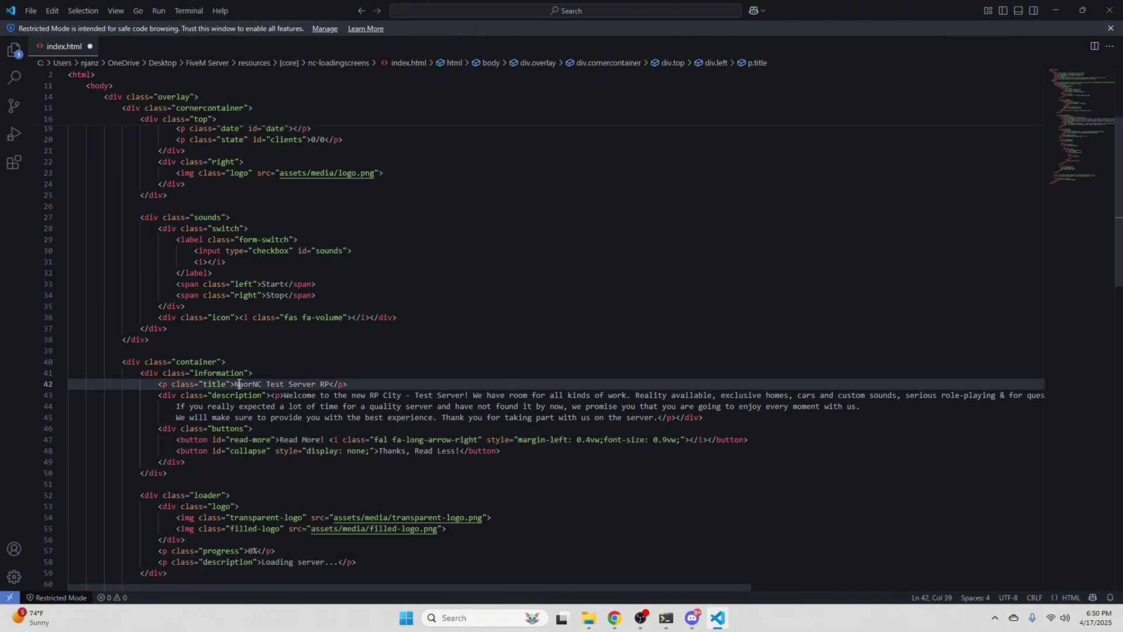
drag(236, 384, 316, 384)
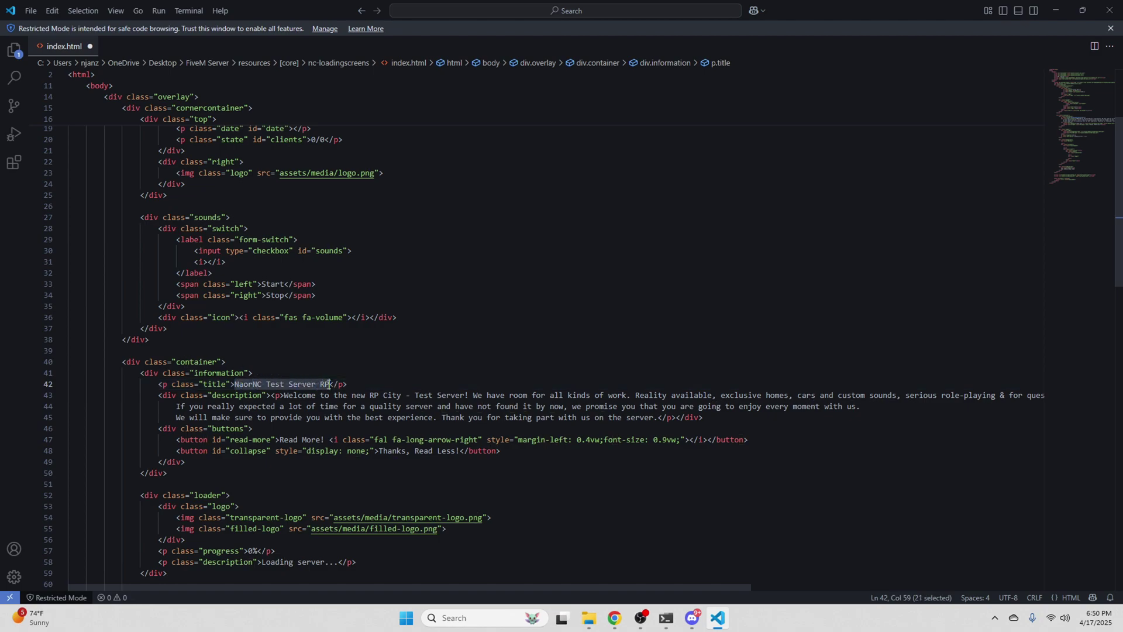
text(TrA)
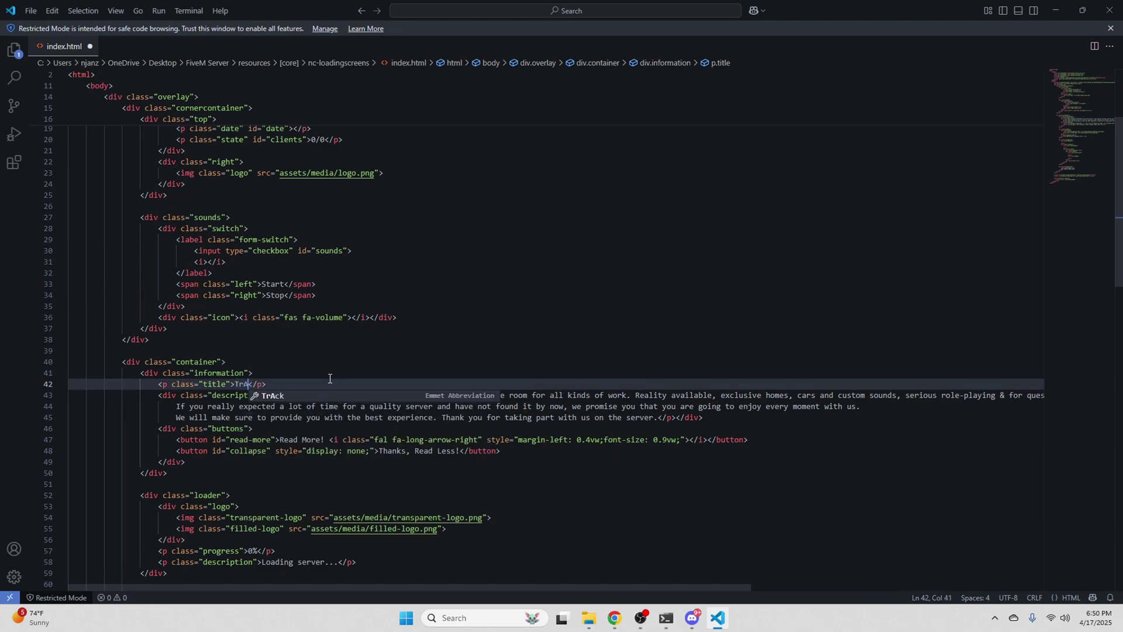
text(se Dev)
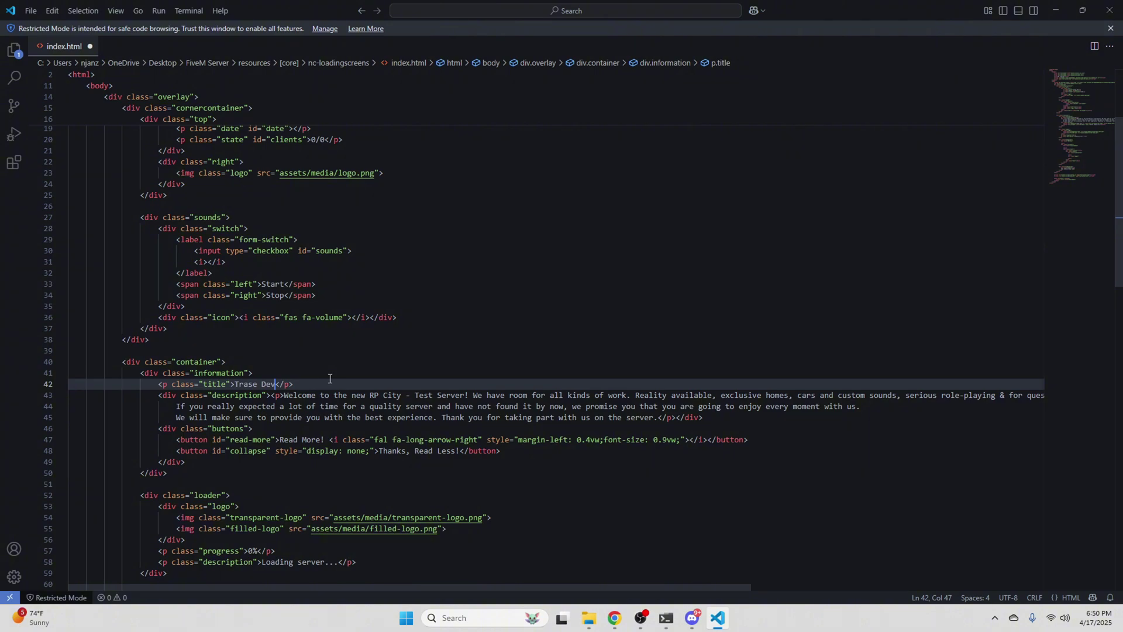
Delete the long welcome description paragraph.
click(659, 418)
drag(660, 419, 283, 396)
key(BackSpace)
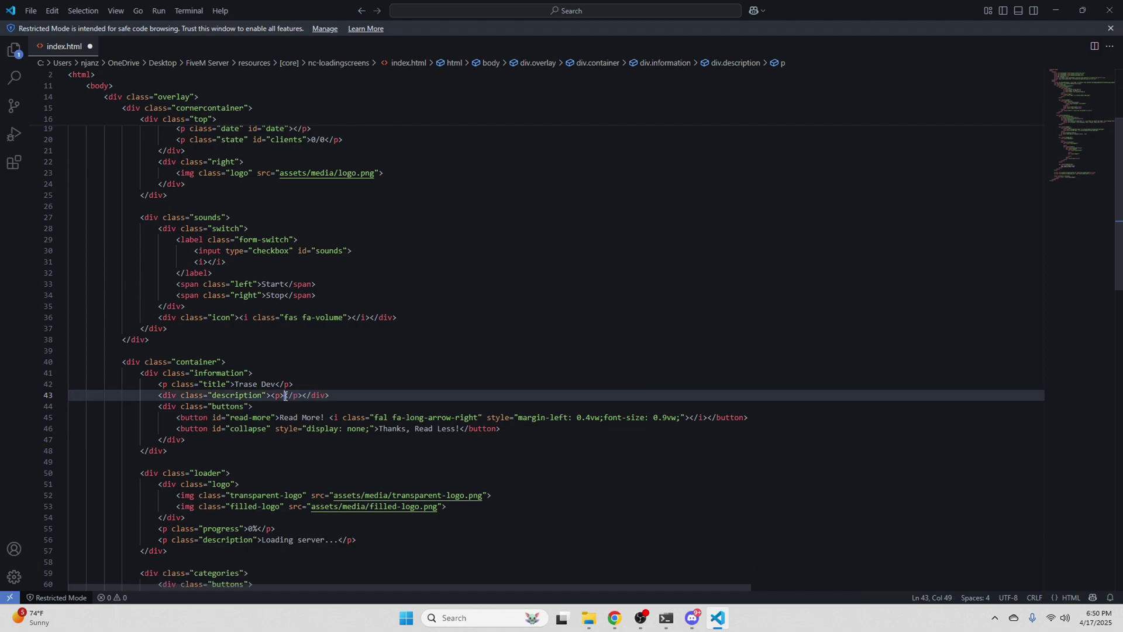
Fill the empty description div on line 43 with 'Subscribe To Trase!' after removing a trial greeting.
drag(212, 395, 258, 396)
click(272, 396)
text(Hello, Welcome)
key(BackSpace)
key(BackSpace)
key(BackSpace)
key(BackSpace)
key(BackSpace)
key(BackSpace)
key(BackSpace)
key(BackSpace)
key(BackSpace)
key(BackSpace)
key(BackSpace)
key(BackSpace)
key(BackSpace)
key(BackSpace)
key(BackSpace)
text(Subs)
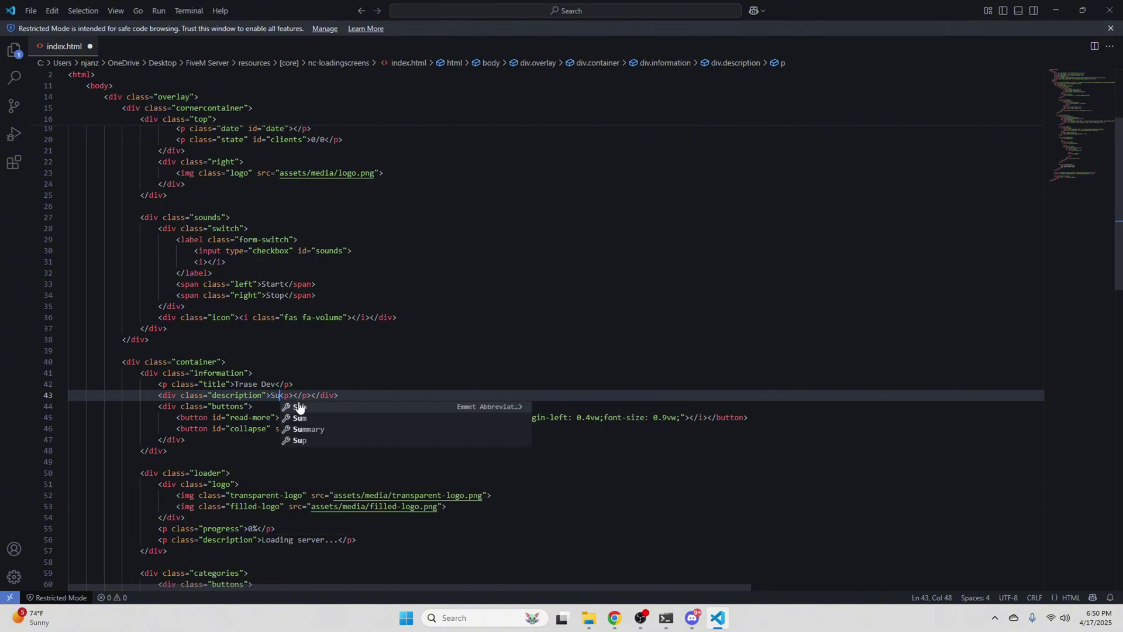
text(cribe )
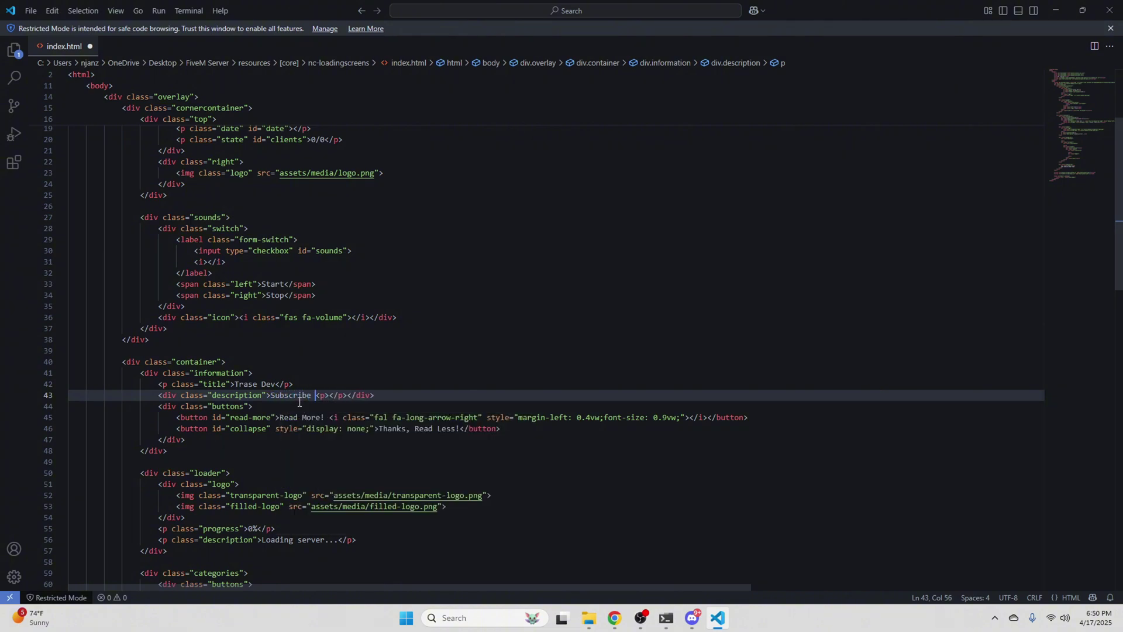
text(To Trase)
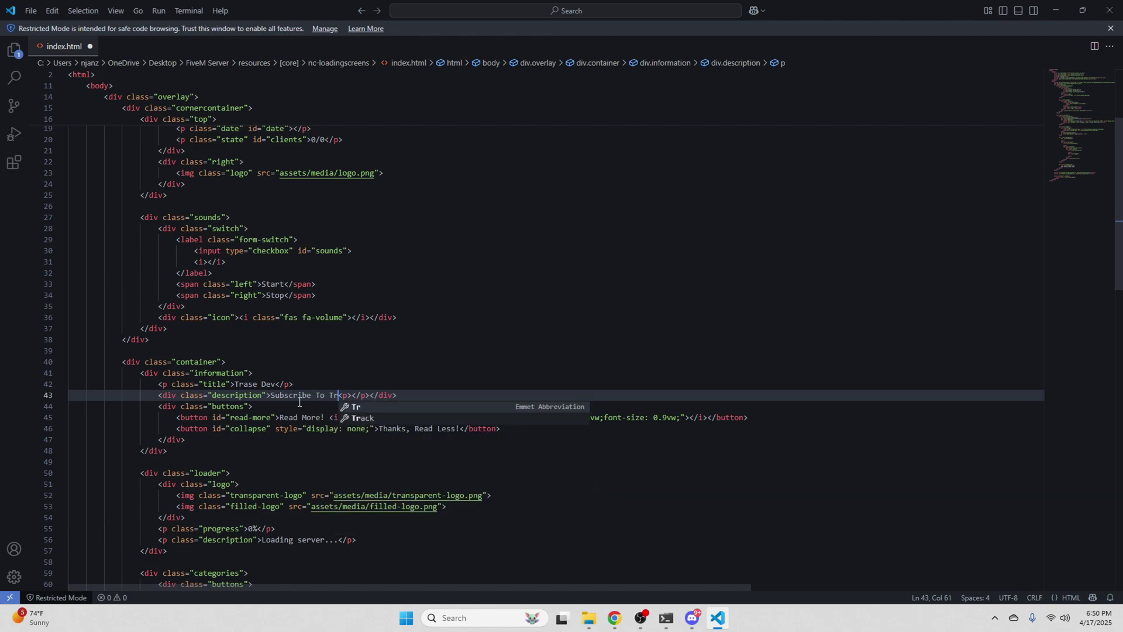
text(!)
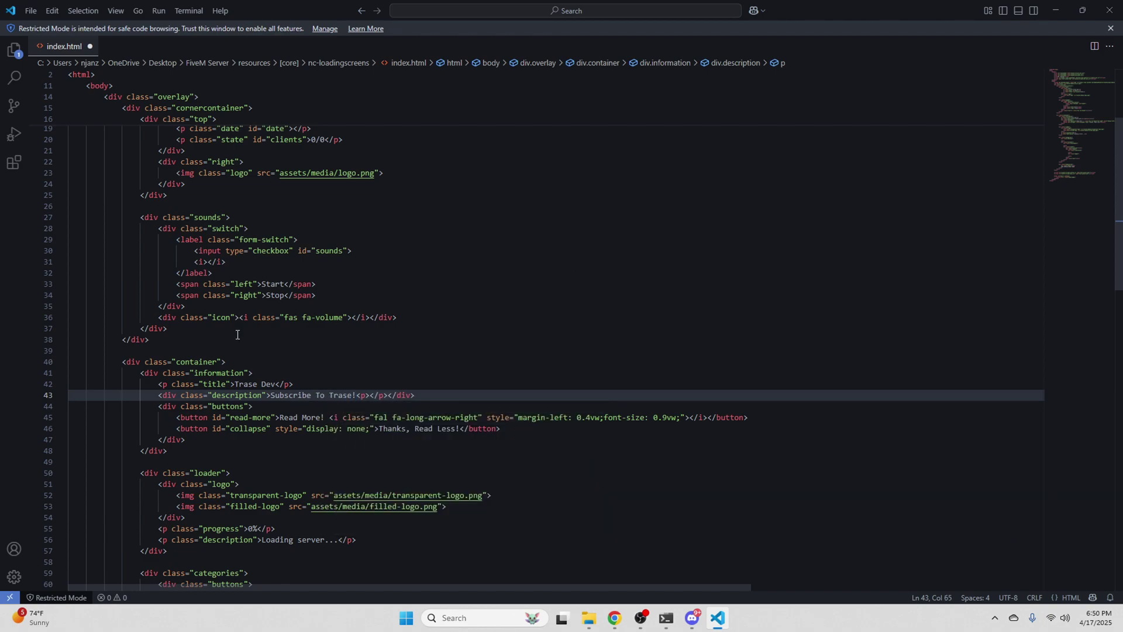
Save all changes to index.html and close Visual Studio Code.
scroll(428, 287, down, 1)
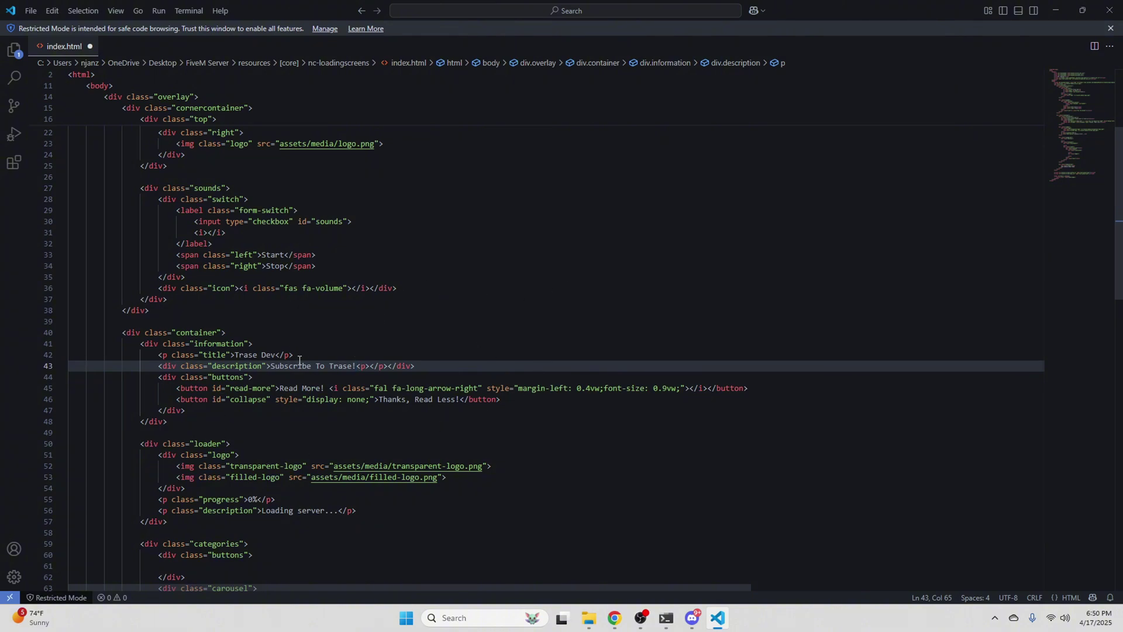
scroll(369, 218, down, 10)
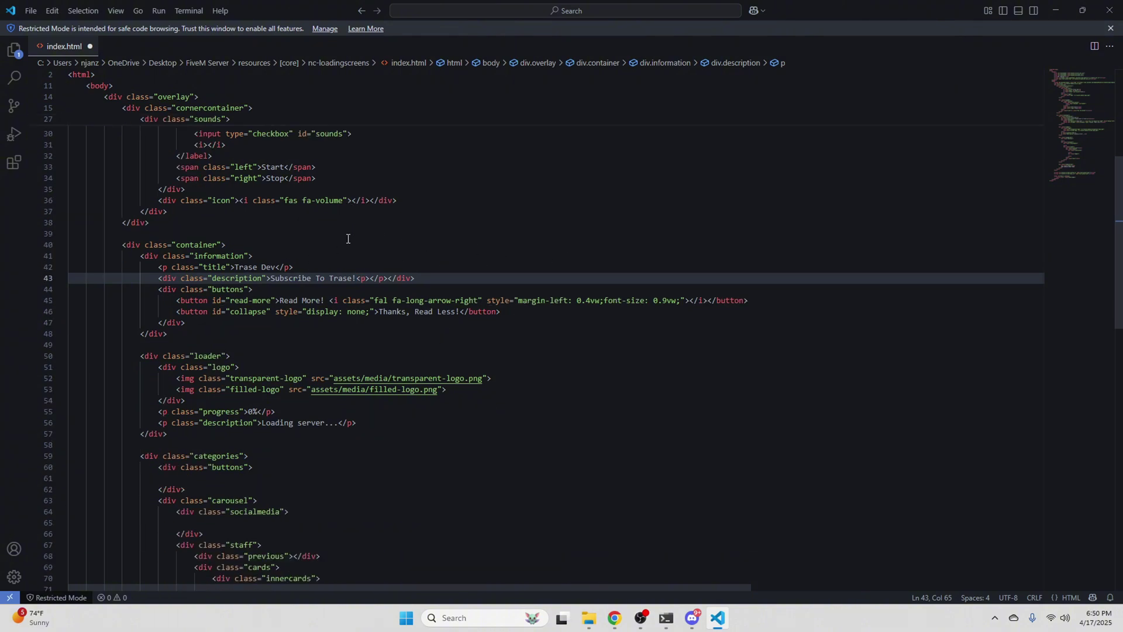
scroll(303, 360, down, 4)
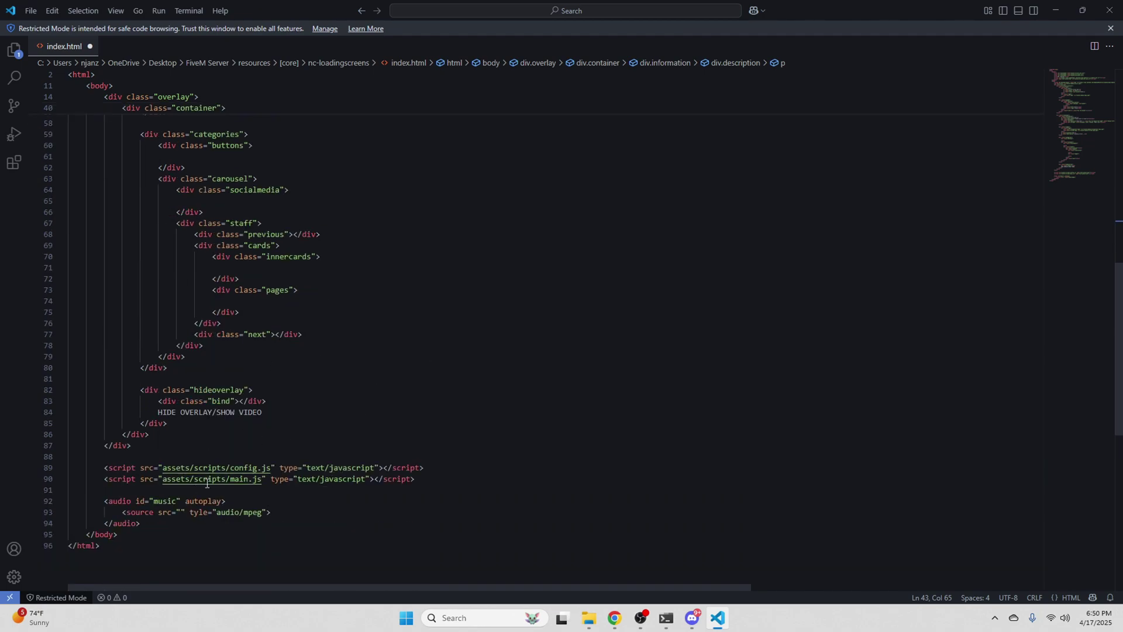
scroll(373, 437, down, 6)
click(52, 10)
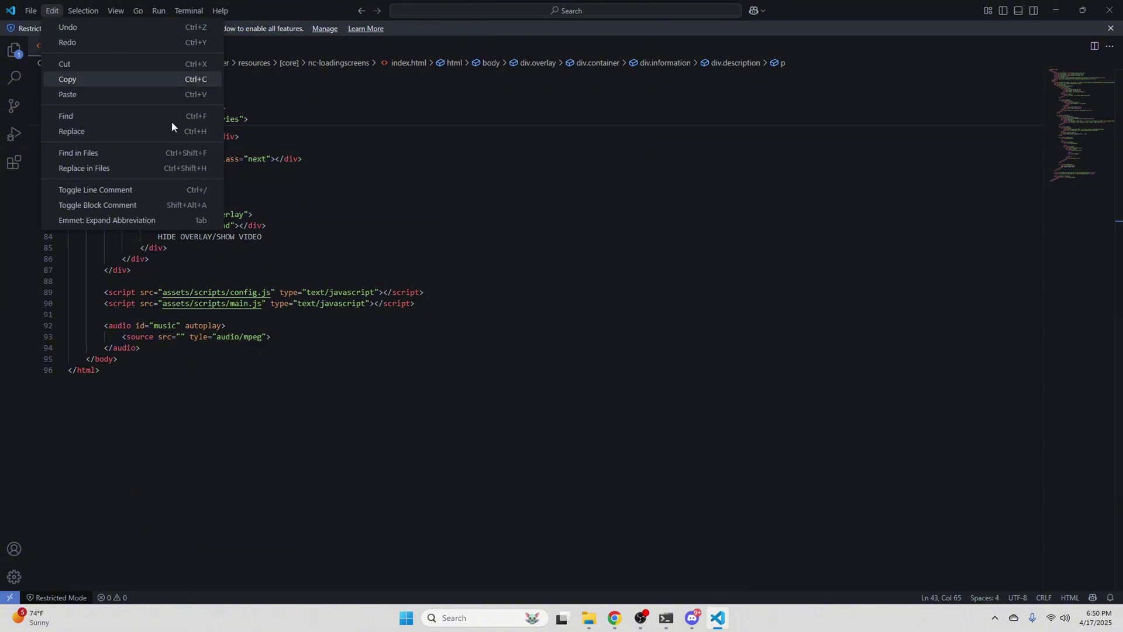
mouse_move(17, 9)
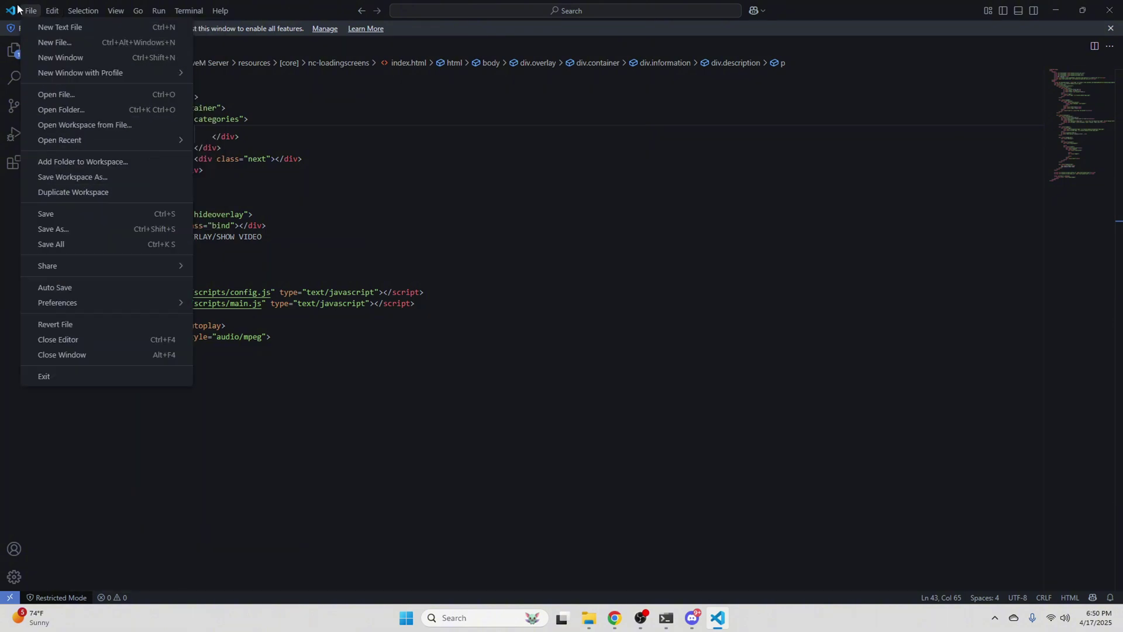
click(67, 245)
scroll(526, 328, up, 10)
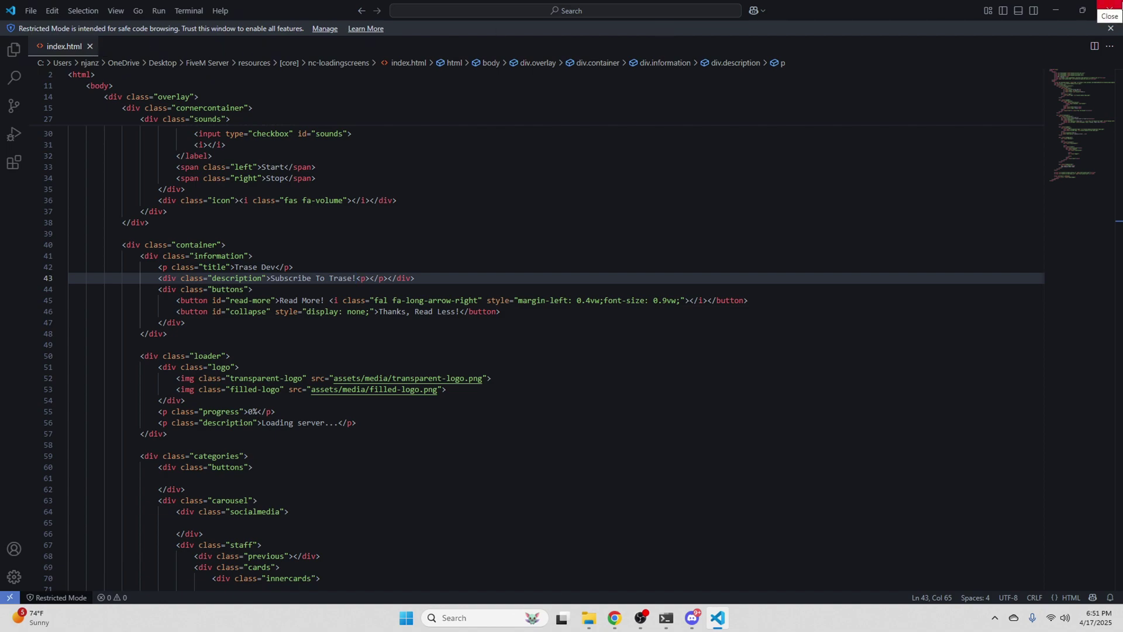
click(1110, 9)
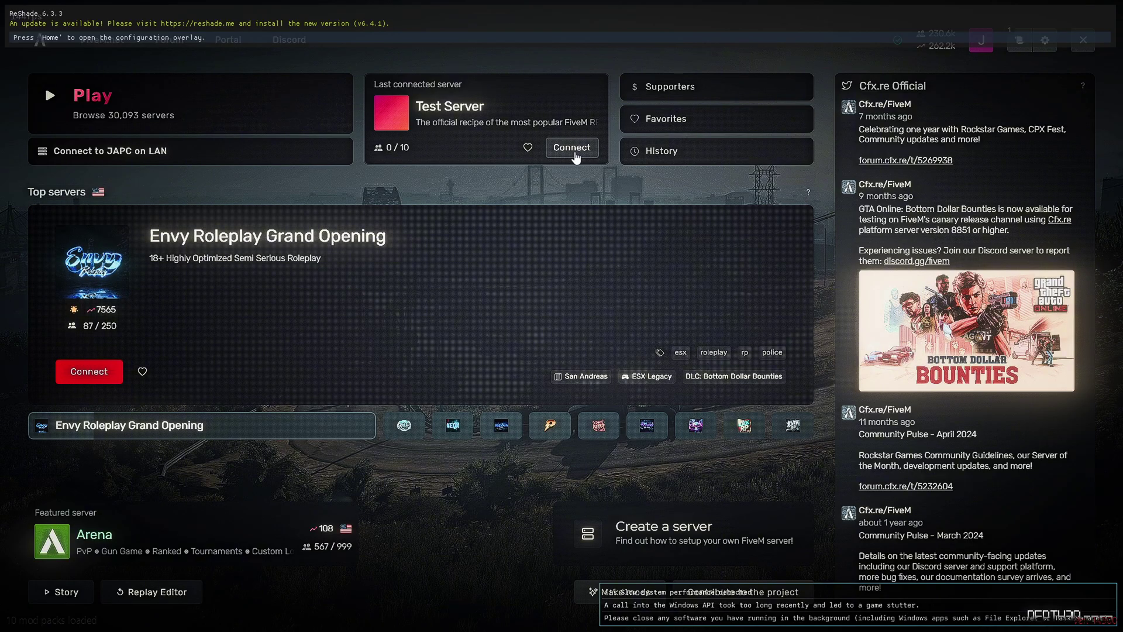
Connect to the Test Server from the Last connected server card.
click(572, 151)
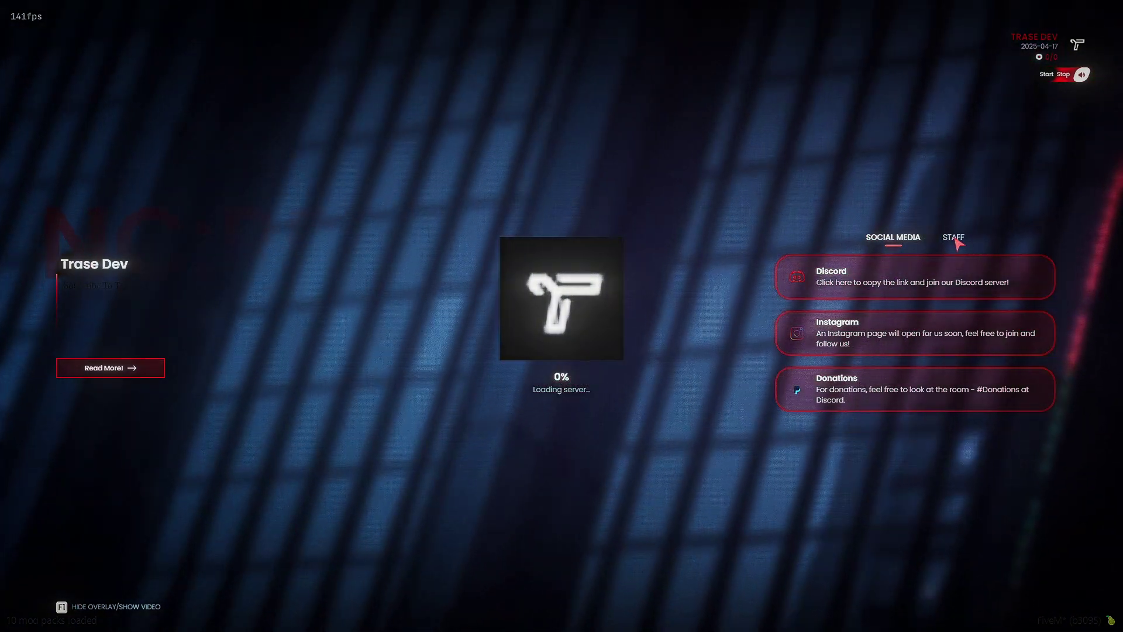
On the loading screen, view the staff list, toggle music on and off, and copy the Discord link.
click(953, 239)
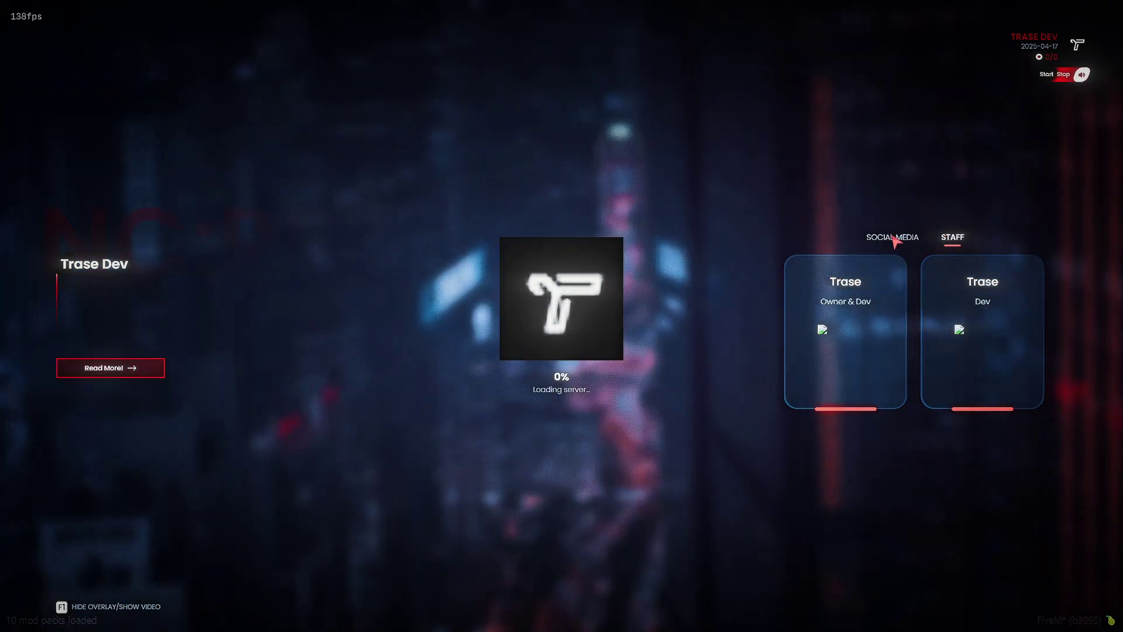
click(1061, 76)
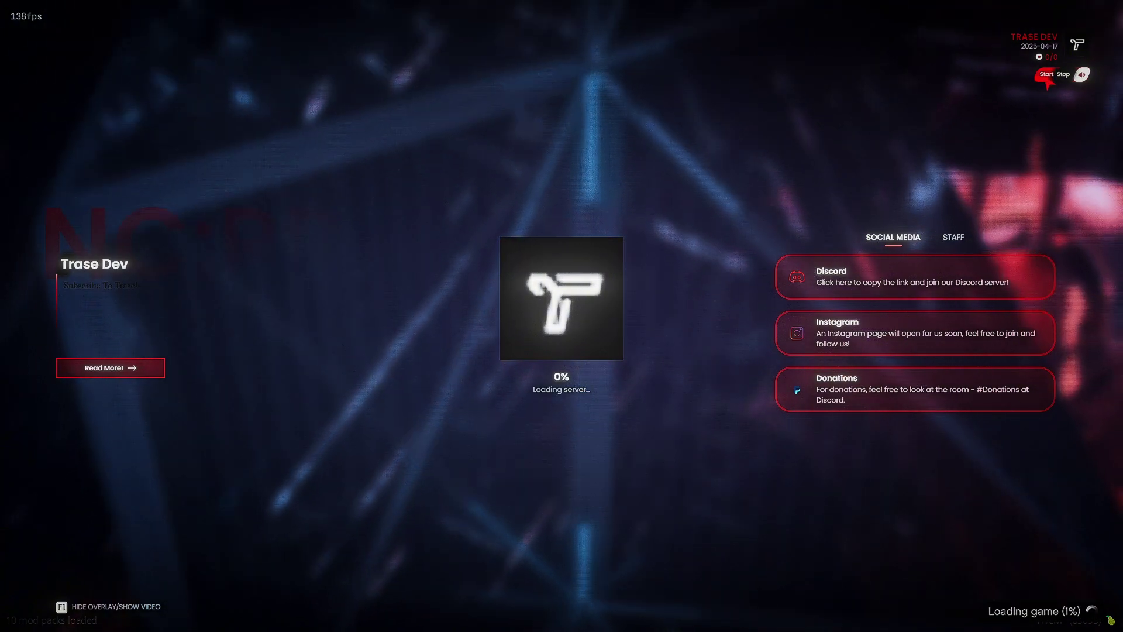
click(1063, 75)
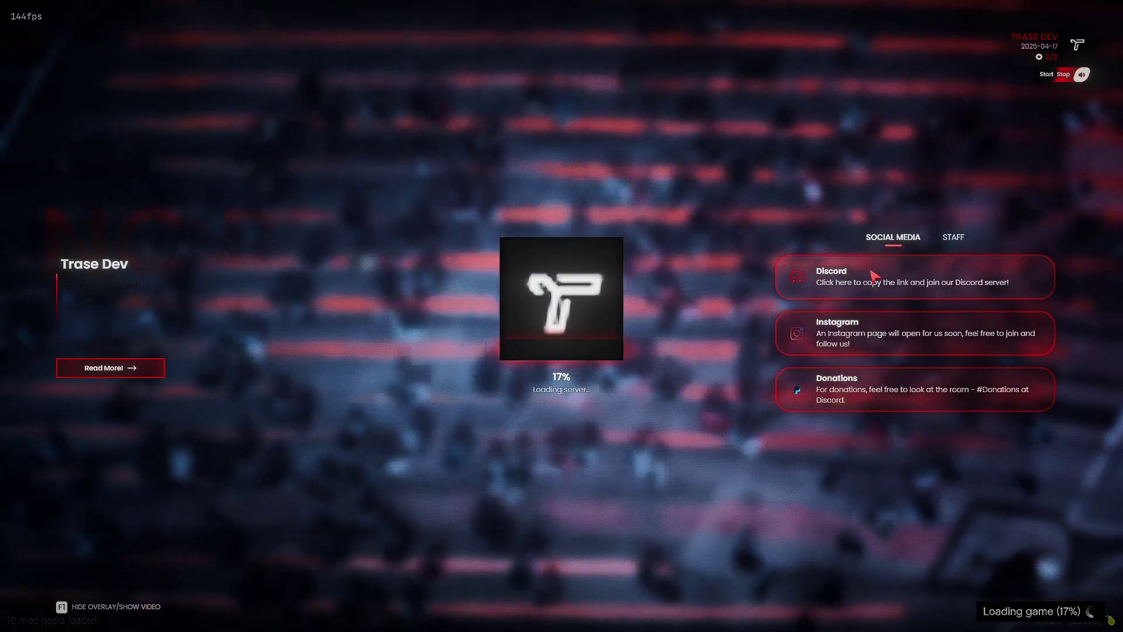
click(886, 272)
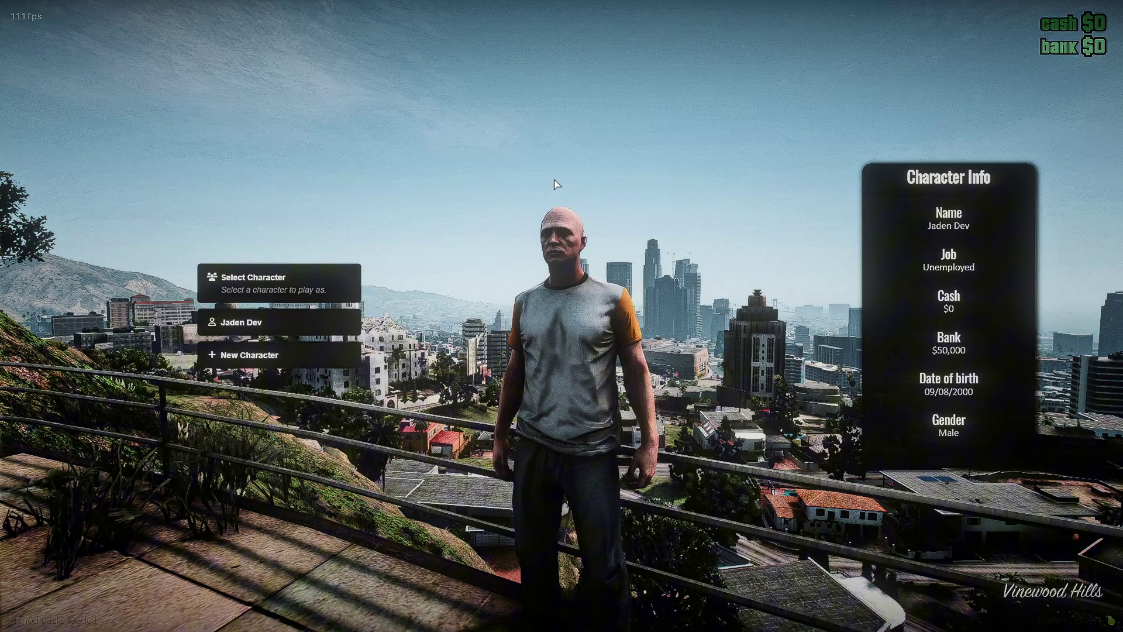
Select the existing character, play, and run down the street toward the bridge.
click(284, 317)
click(293, 338)
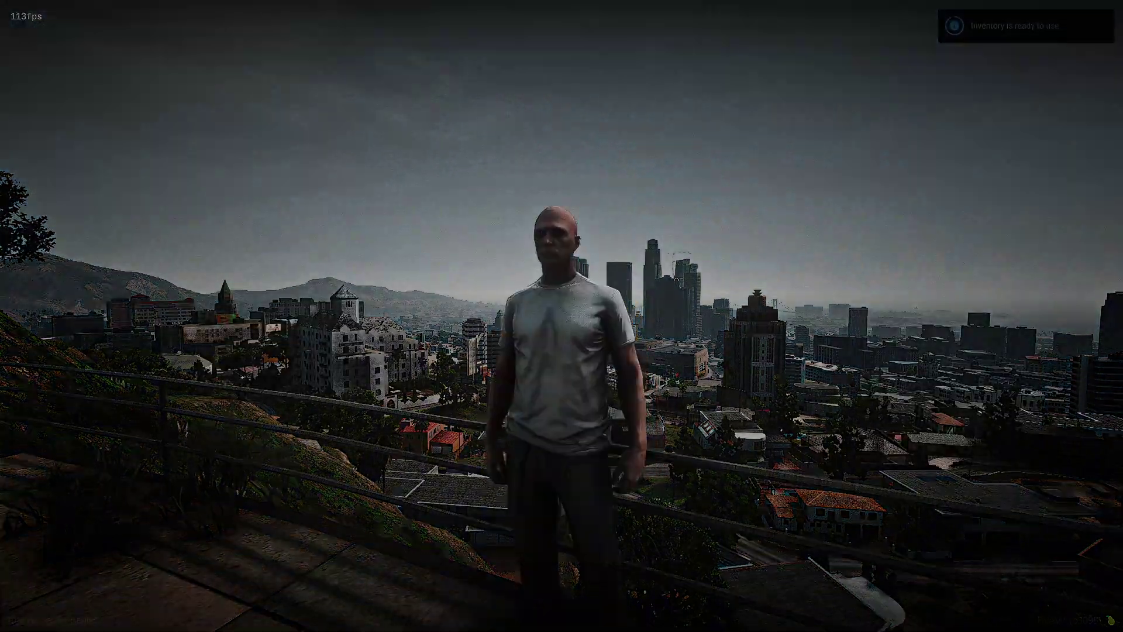
key(w)
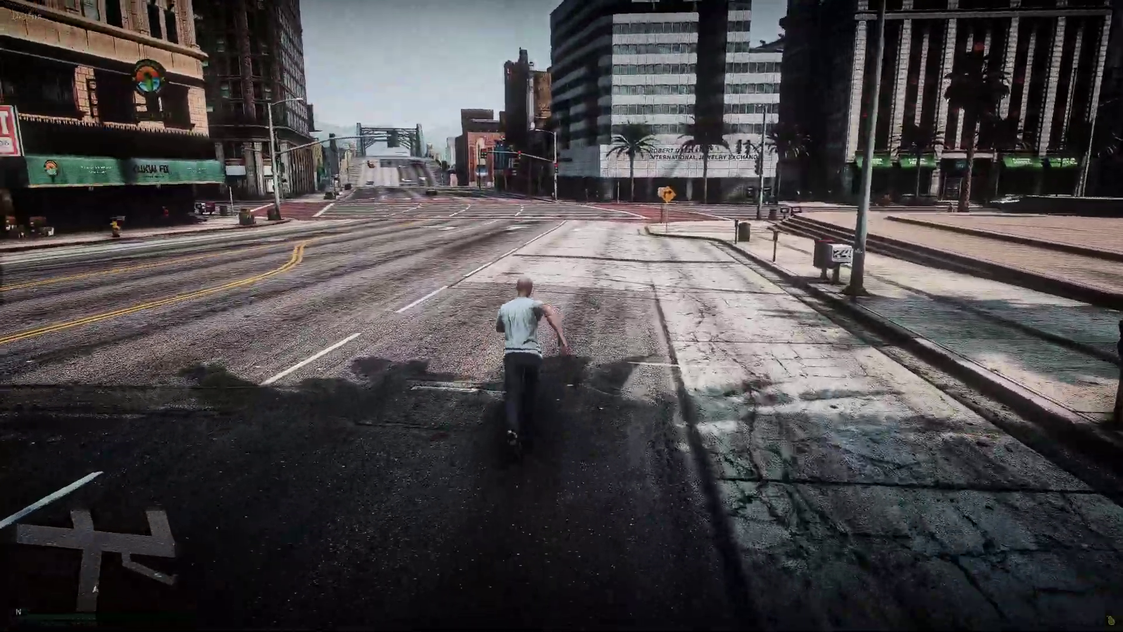
key(a)
key(w)
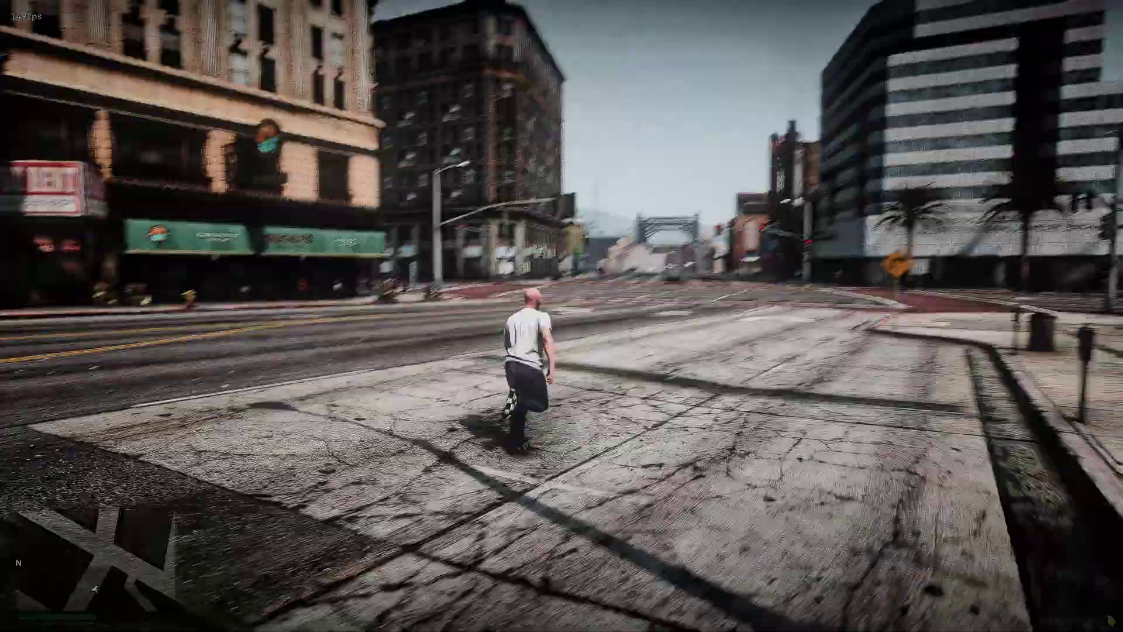
Check the inventory with F5, close it, then open the F8 developer console.
key(F5)
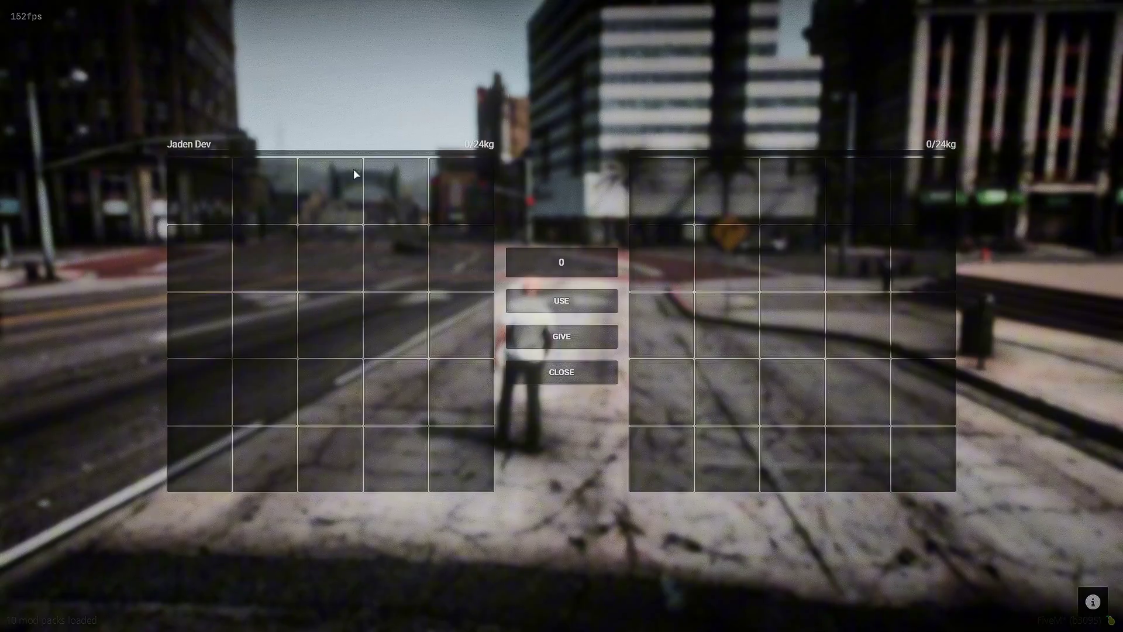
key(Escape)
key(w)
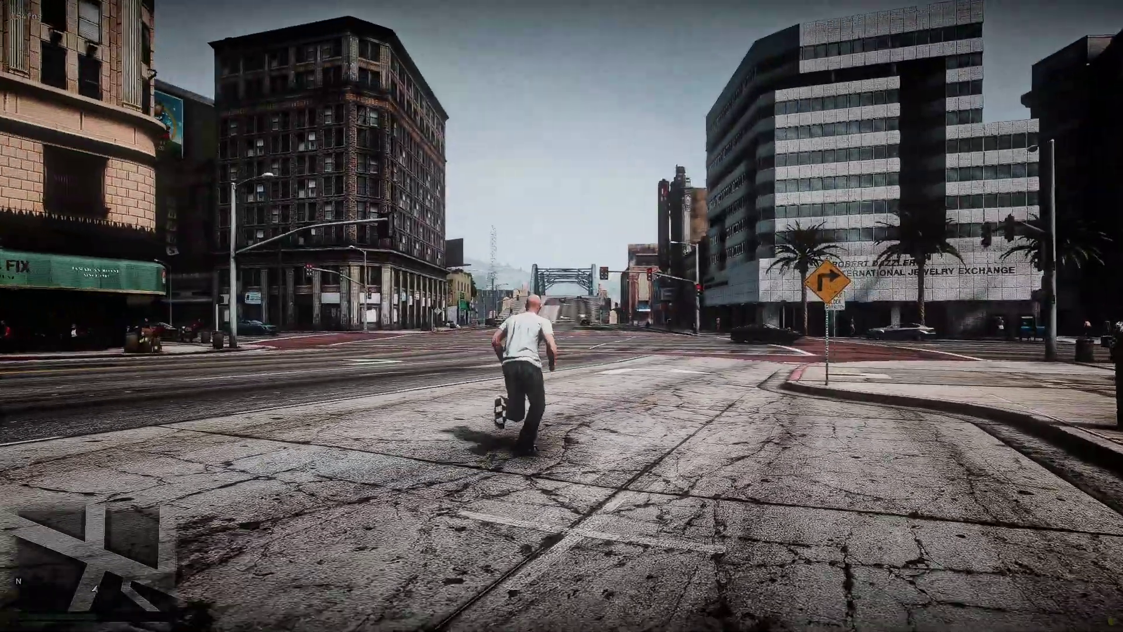
key(F8)
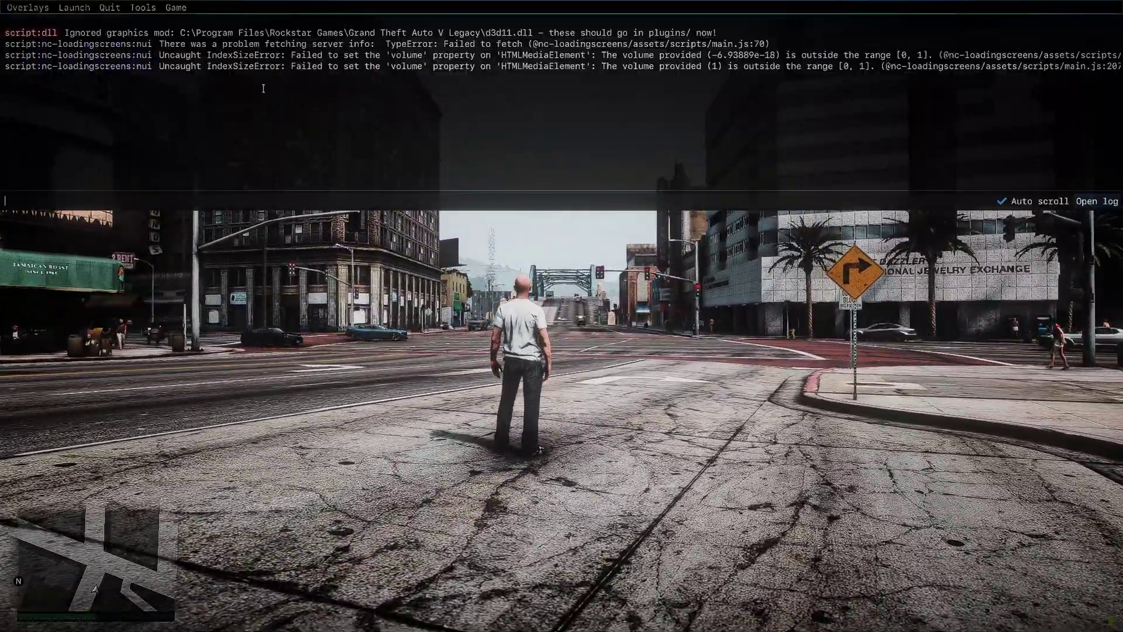